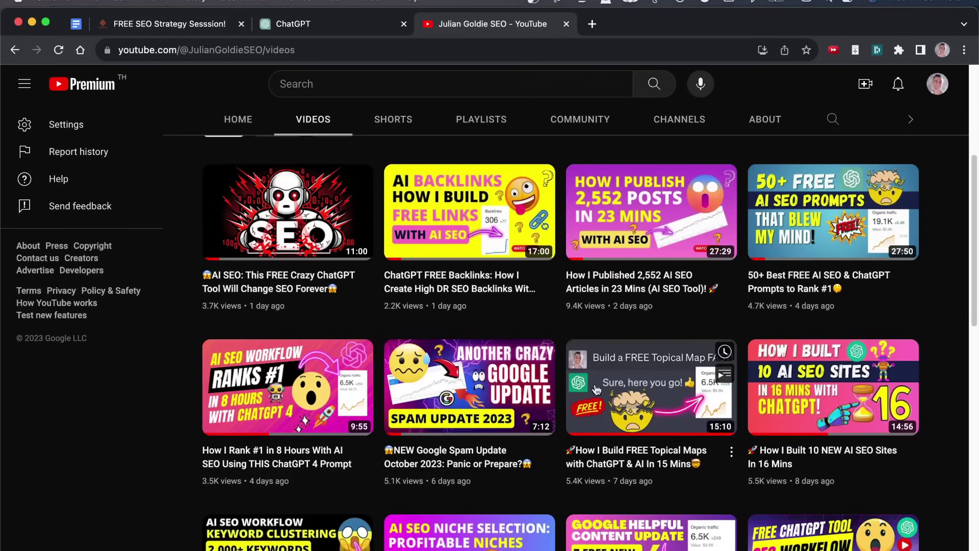
mouse_move(762, 232)
key(super+equal)
key(super+equal)
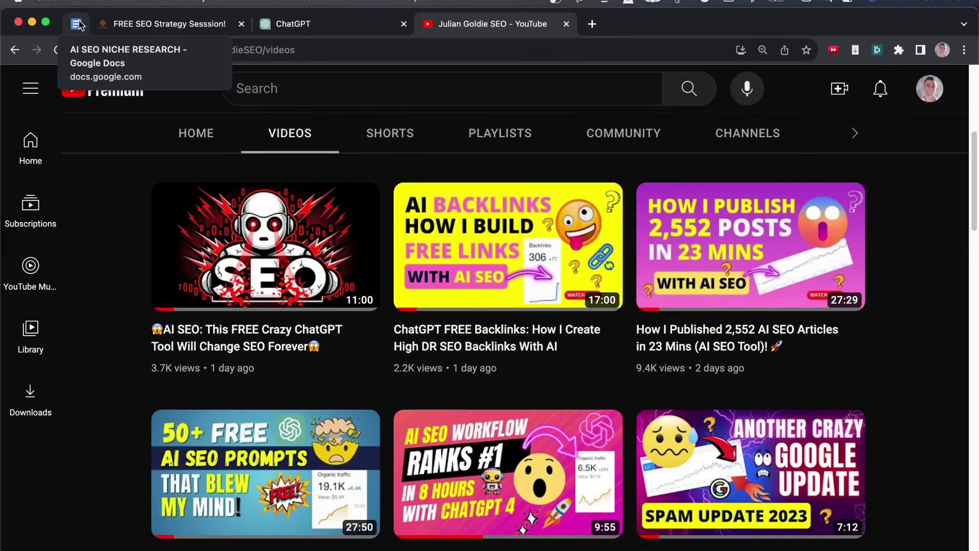
mouse_move(812, 298)
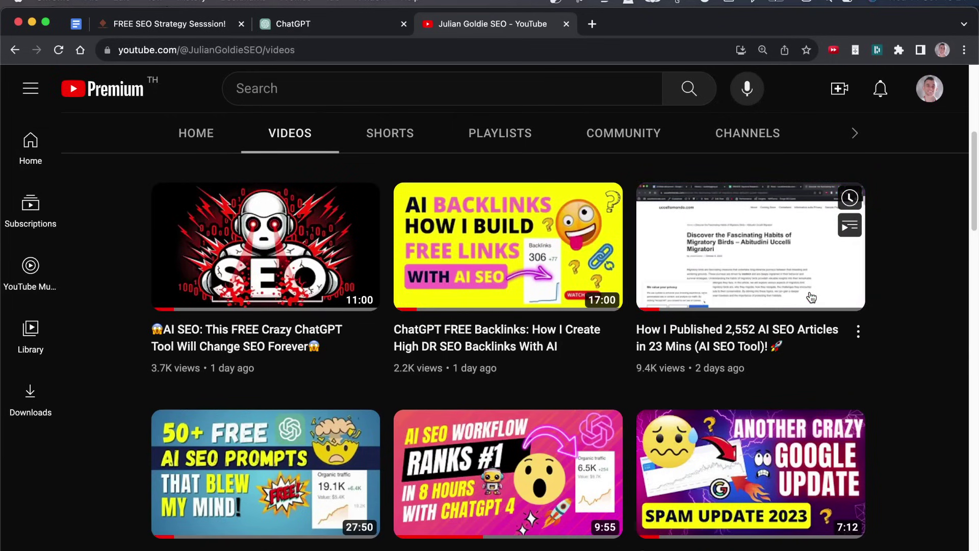
key(ctrl+shift+Tab)
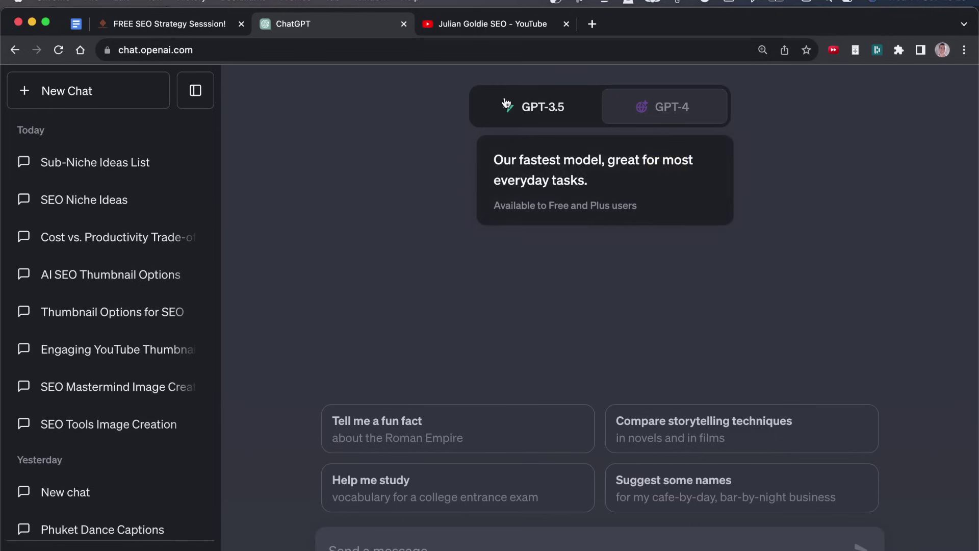
click(497, 20)
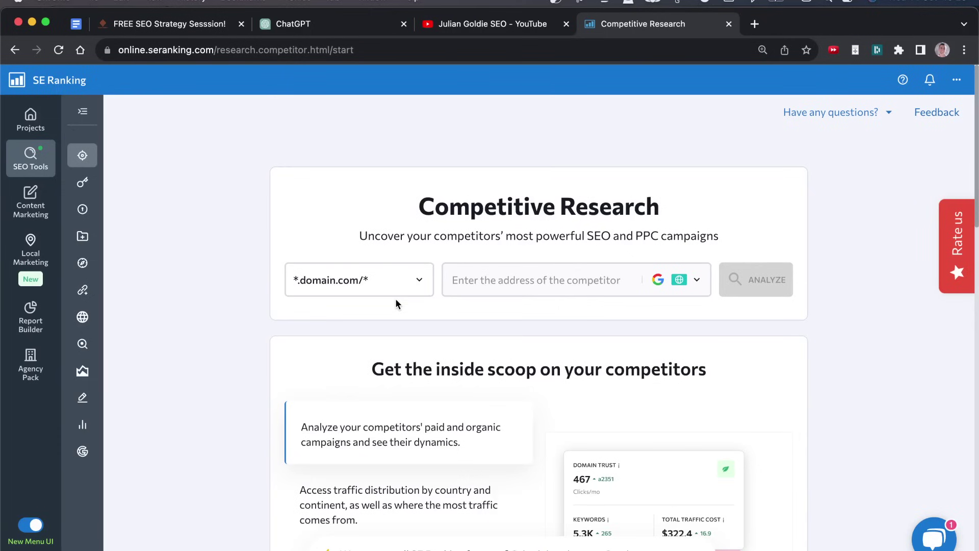
Step: Run a Competitive Research analysis on the copied annuaire-des-restaurants.fr page address
click(545, 273)
key(ctrl+v)
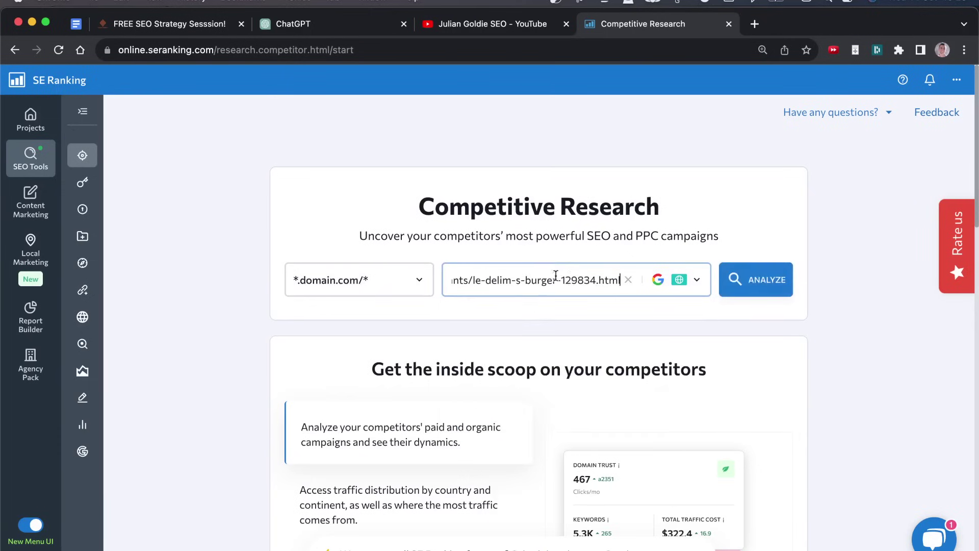
key(Return)
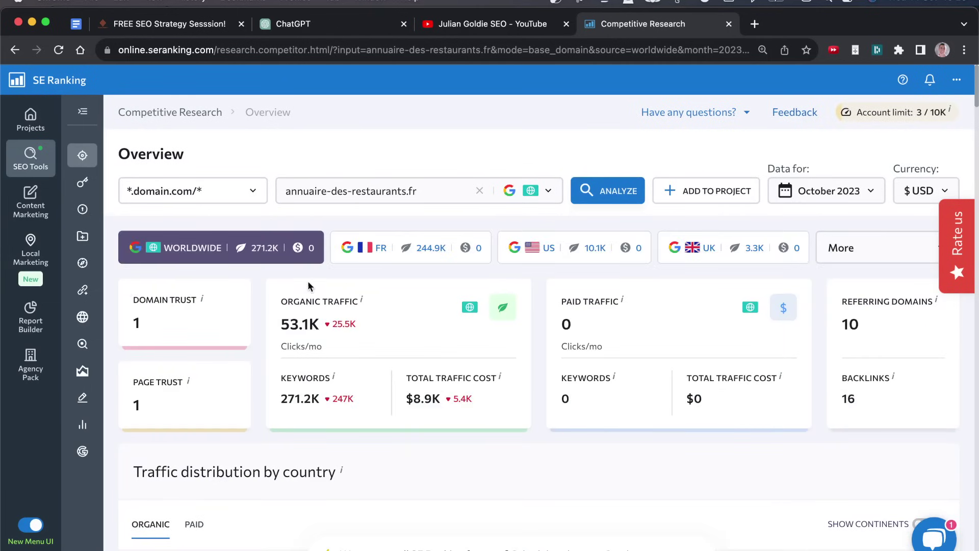
Step: Examine the site's organic traffic, keyword count, domain trust and traffic distribution by country in the overview
drag(276, 286, 377, 330)
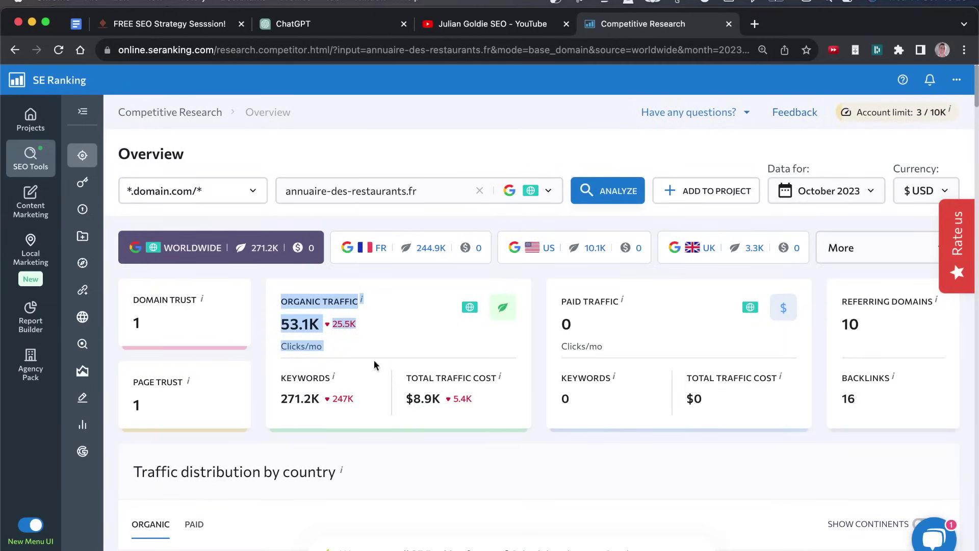
drag(277, 376, 354, 400)
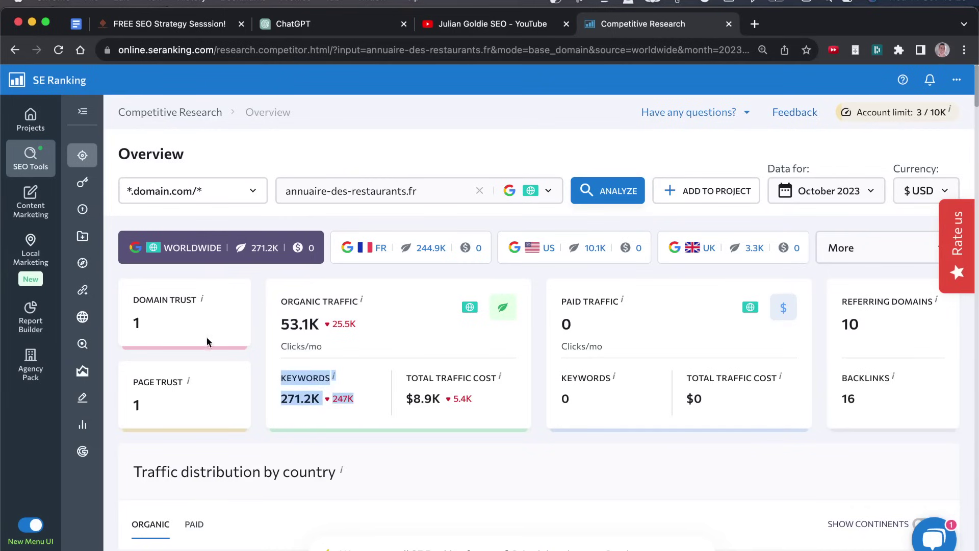
drag(121, 300, 198, 323)
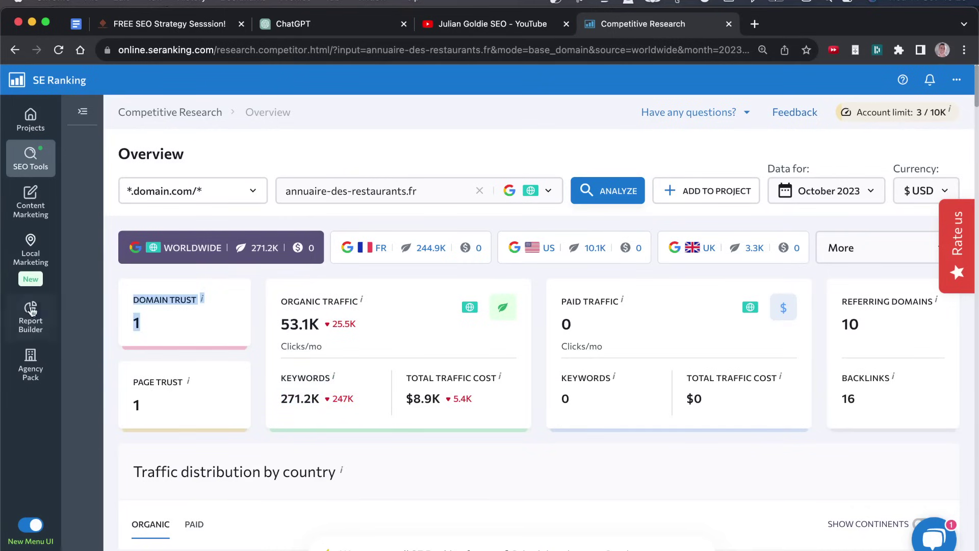
scroll(264, 427, down, 3)
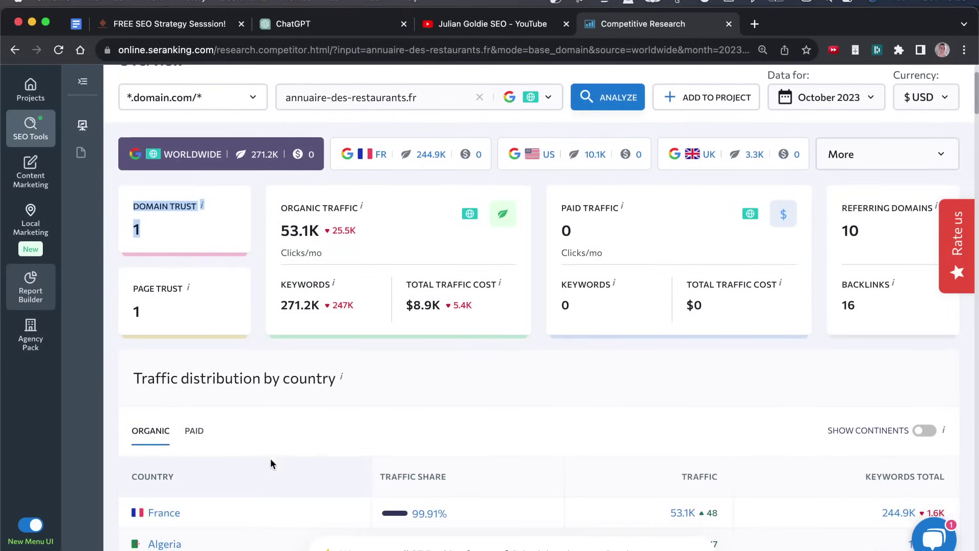
scroll(274, 476, down, 2)
scroll(398, 371, up, 5)
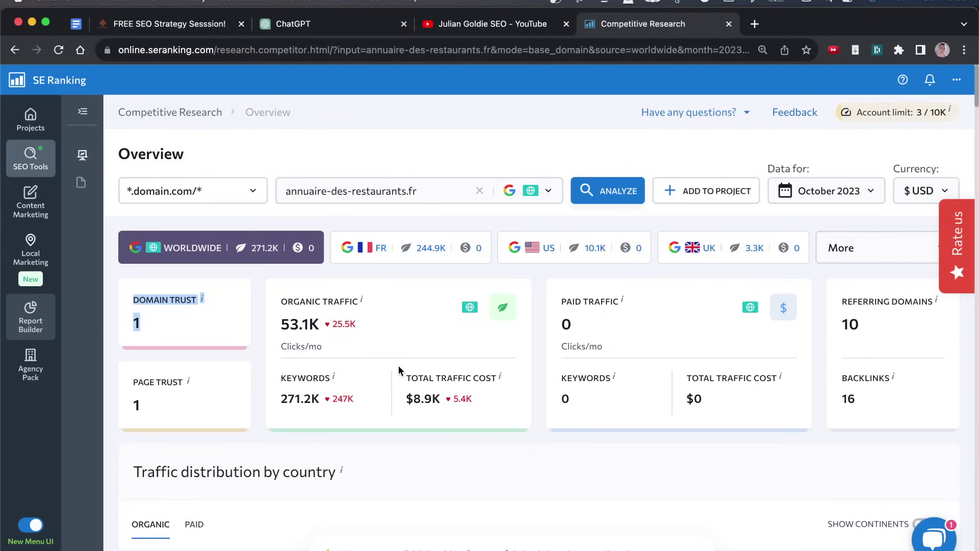
click(394, 352)
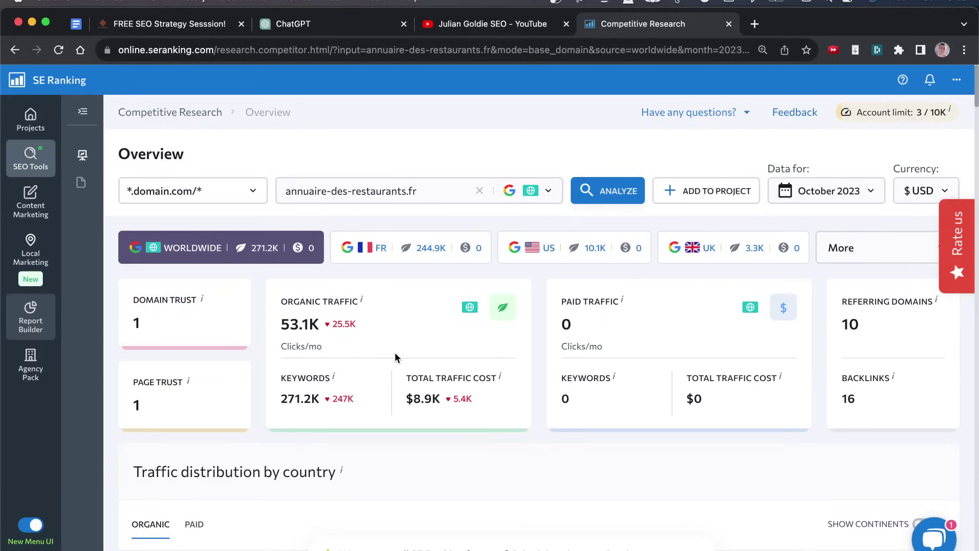
Step: Return to the Julian Goldie SEO YouTube channel and browse its latest video listings
key(ctrl+shift+Tab)
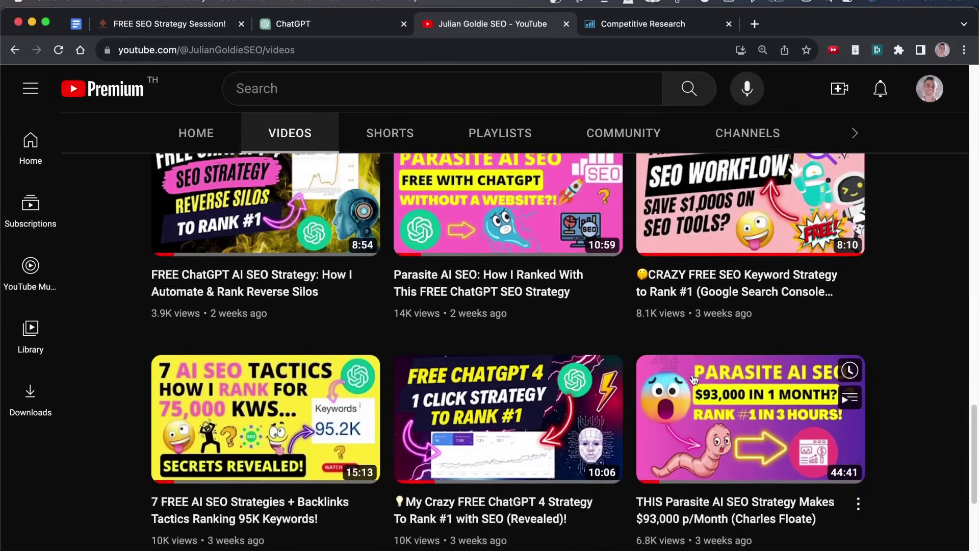
scroll(889, 374, up, 5)
scroll(892, 380, up, 15)
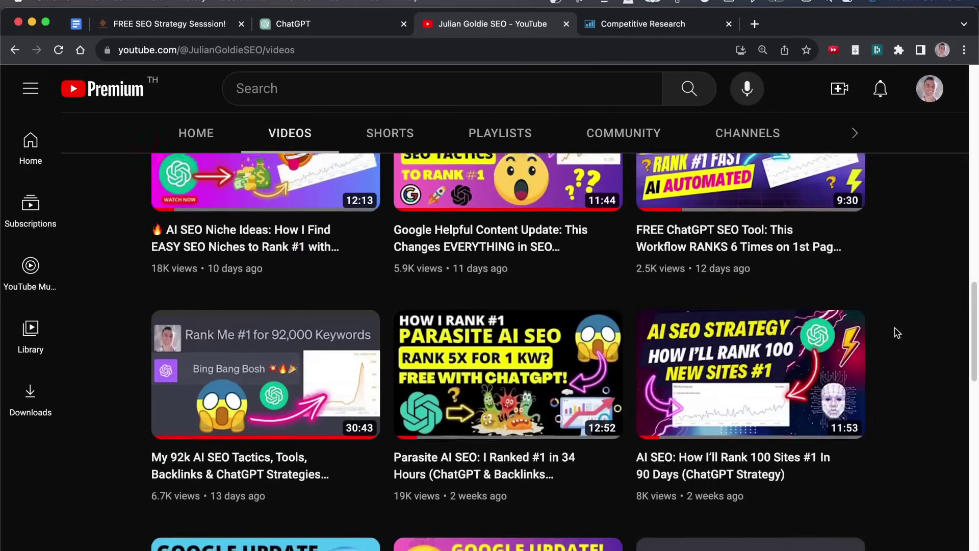
scroll(895, 347, up, 8)
scroll(922, 428, down, 5)
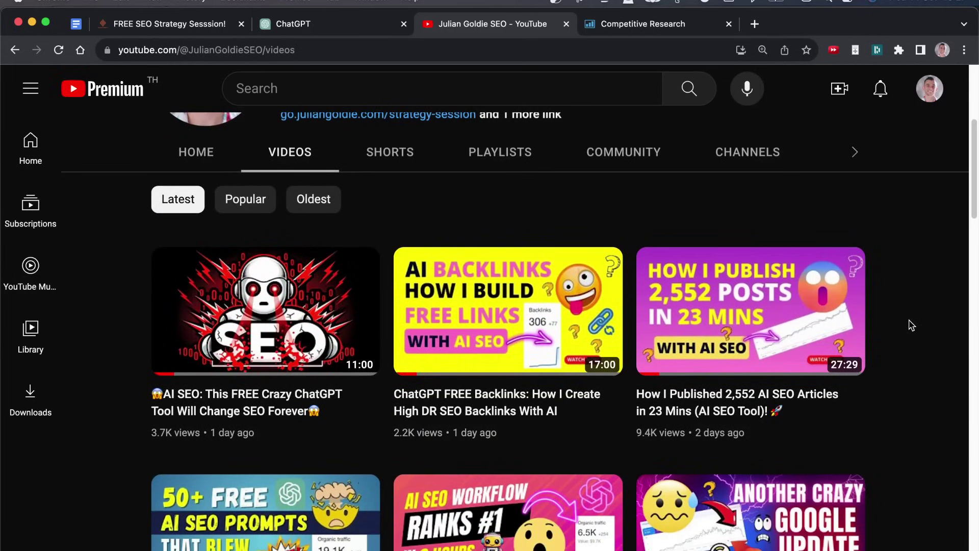
scroll(933, 340, down, 2)
scroll(933, 340, up, 5)
scroll(931, 458, down, 6)
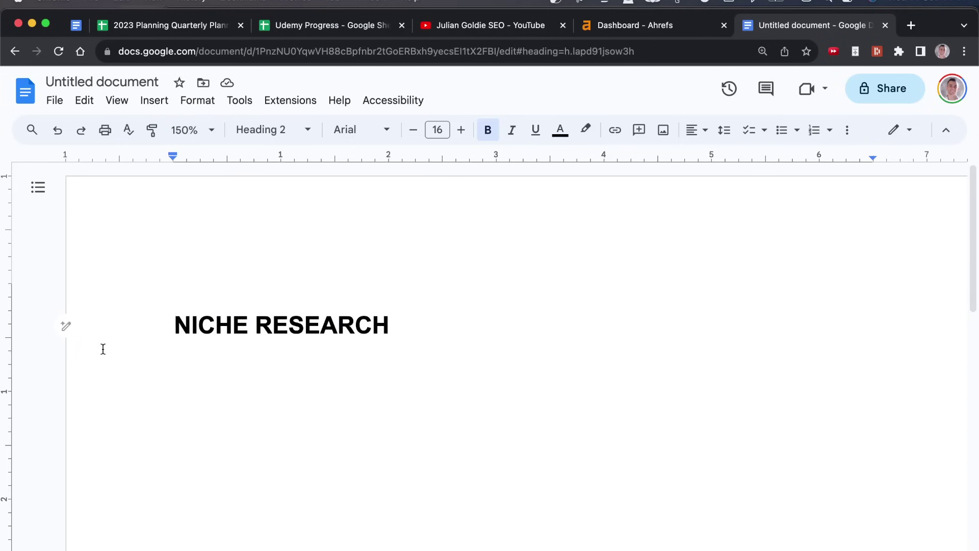
Step: Highlight the NICHE RESEARCH heading in the untitled document
right_click(362, 346)
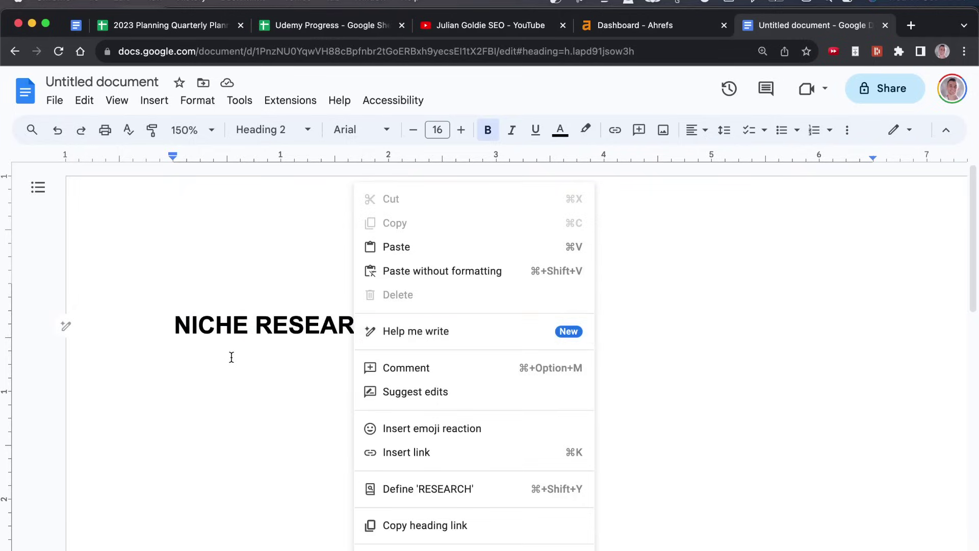
click(170, 323)
drag(170, 323, 402, 337)
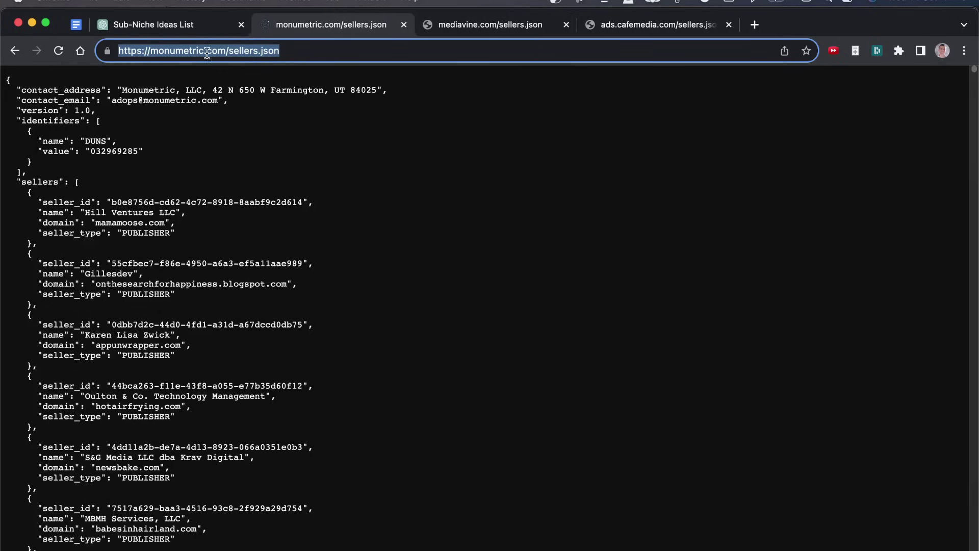
Step: Look through the publisher entries in monumetric.com/sellers.json, highlighting several consecutive ones
scroll(312, 301, down, 20)
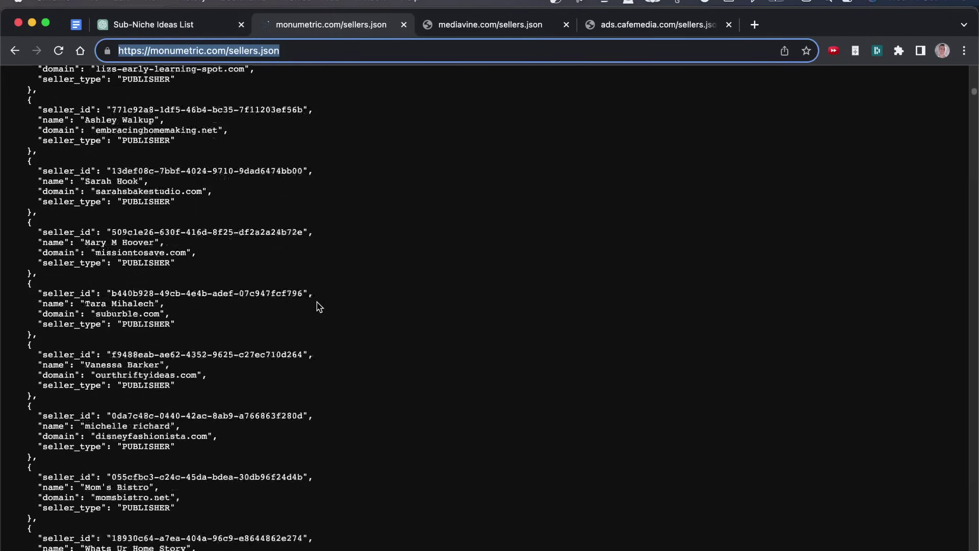
drag(109, 221, 449, 458)
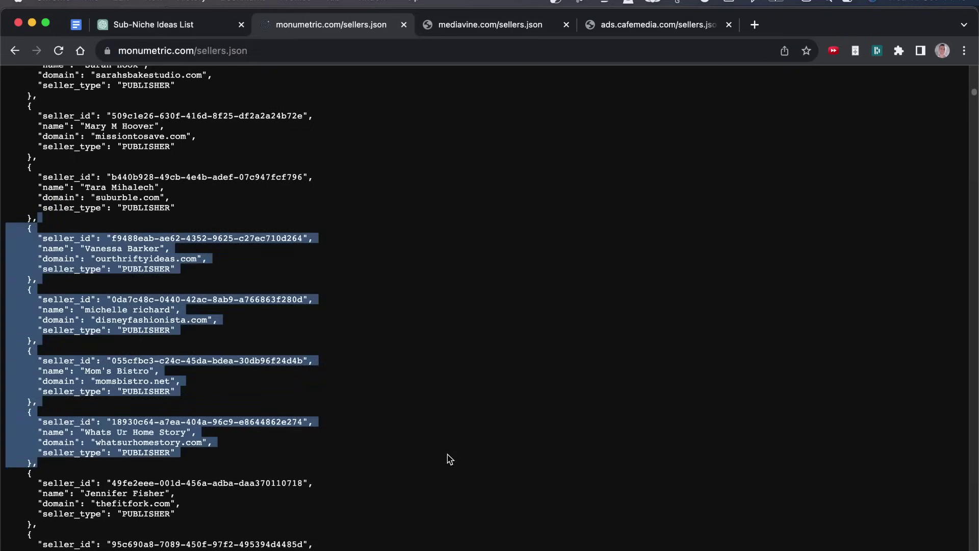
click(435, 435)
Step: Reorder the browser tabs so mediavine.com/sellers.json comes before monumetric.com/sellers.json
click(486, 30)
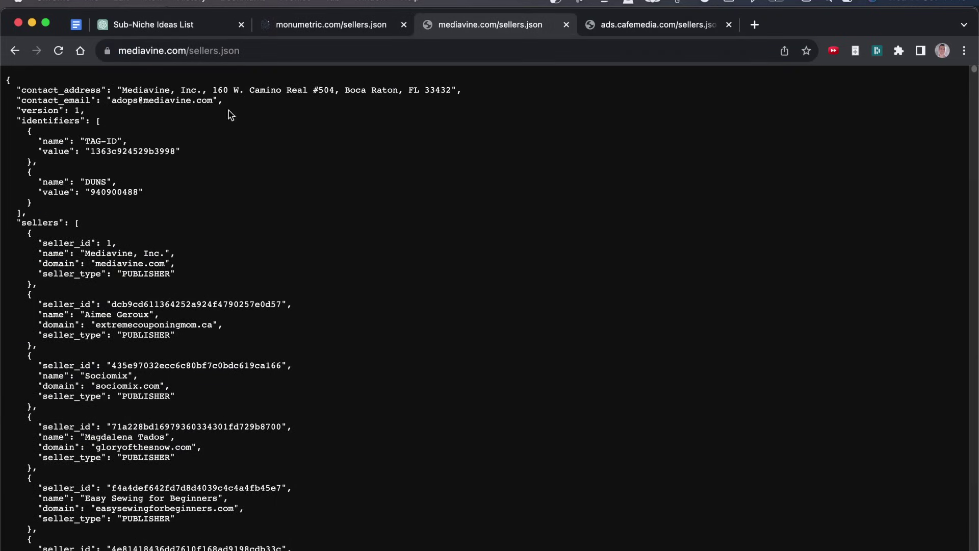
click(107, 23)
click(362, 33)
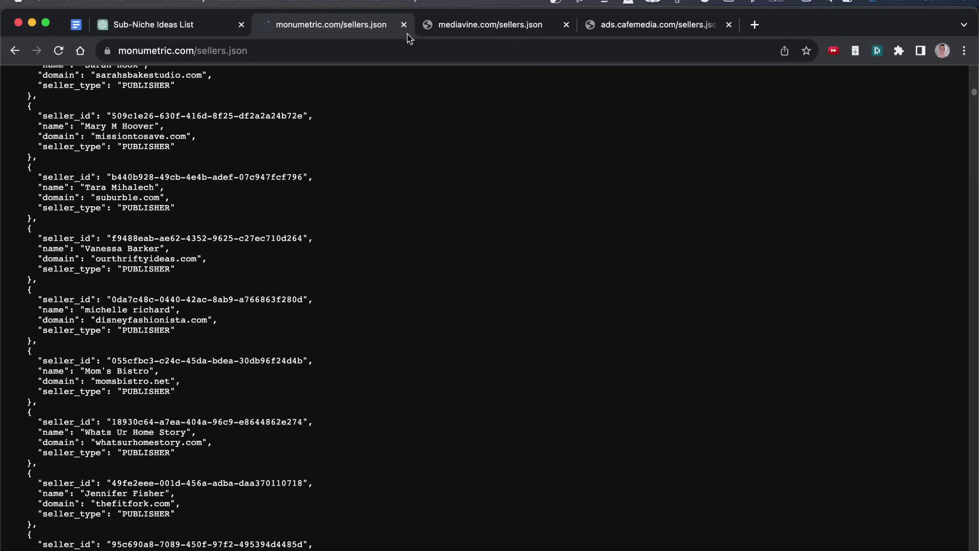
click(456, 32)
drag(447, 32, 319, 30)
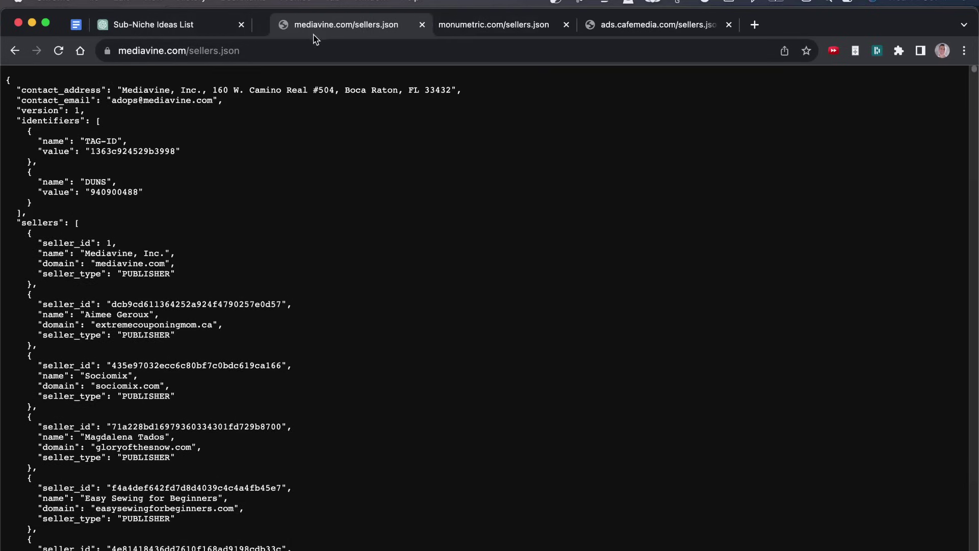
Step: Reopen the Chipper Birds Mediavine dashboard and examine its traffic, August 2023 earnings and health check
key(super+shift+t)
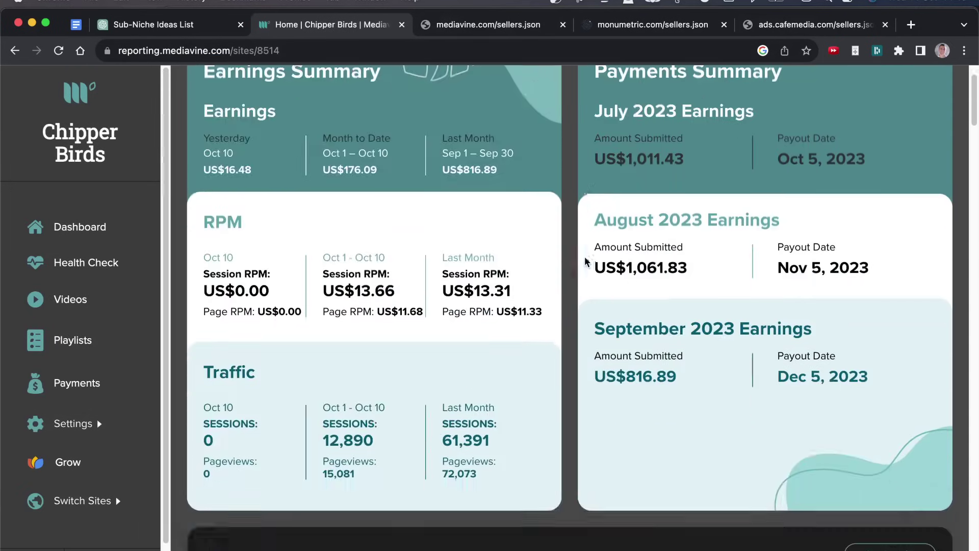
scroll(585, 257, down, 10)
scroll(585, 261, up, 10)
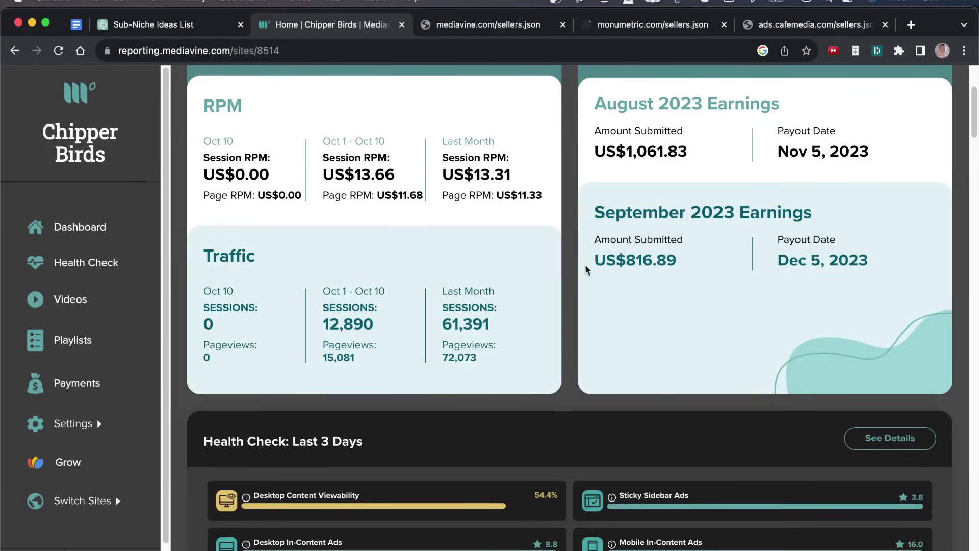
drag(527, 266, 682, 247)
click(682, 247)
triple_click(624, 94)
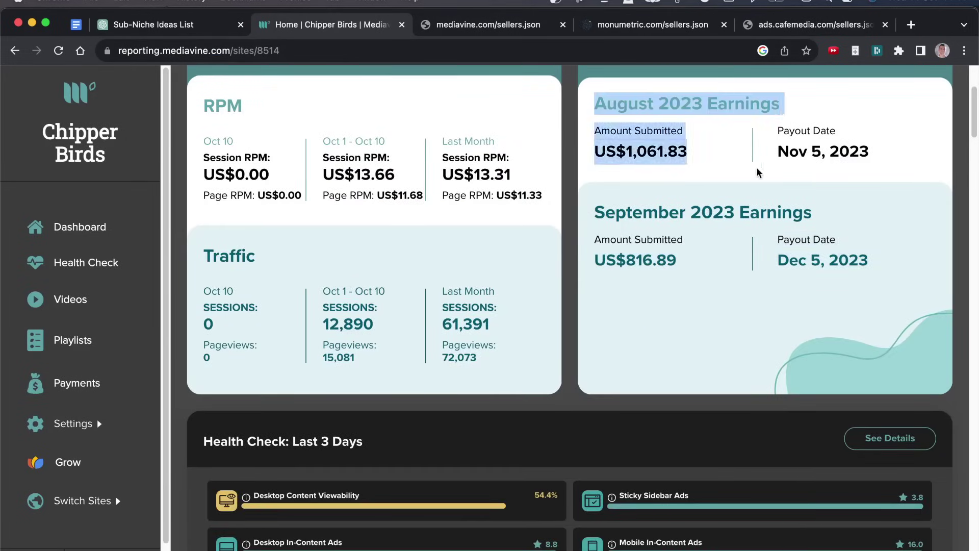
scroll(622, 203, down, 7)
scroll(659, 123, up, 3)
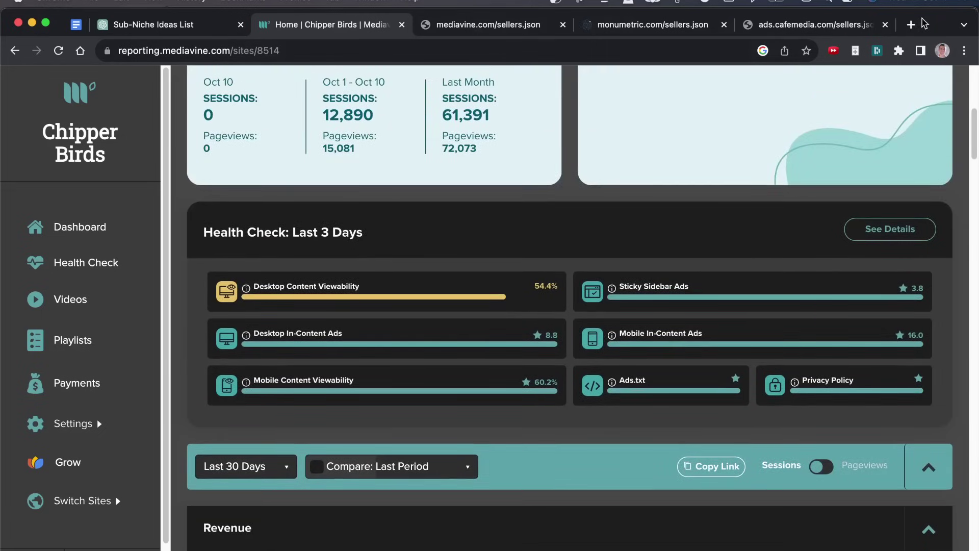
Step: Search Google for "mediavine allowed visitors" in a new tab and highlight the monthly sessions requirement in the first result
click(911, 24)
text(mediavine allowed visitors)
key(Return)
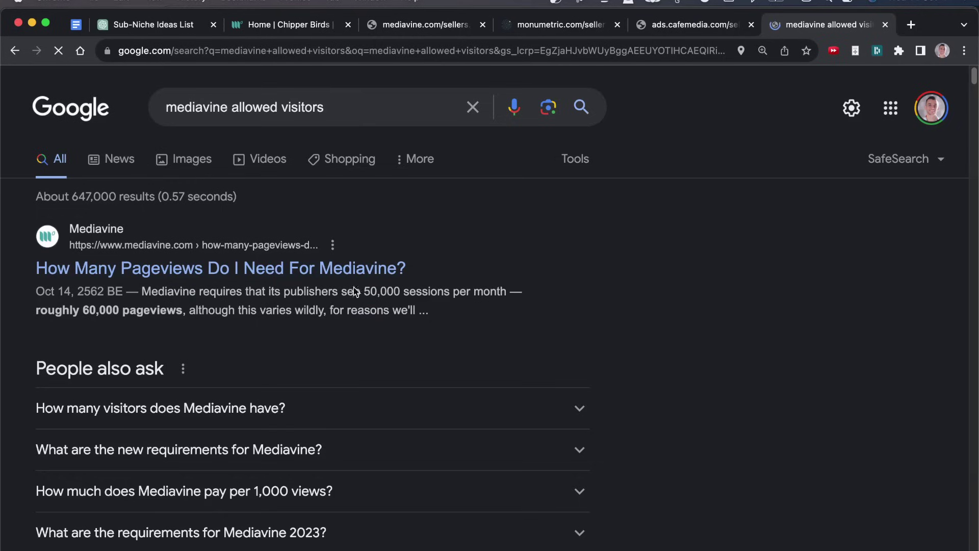
drag(338, 292, 514, 289)
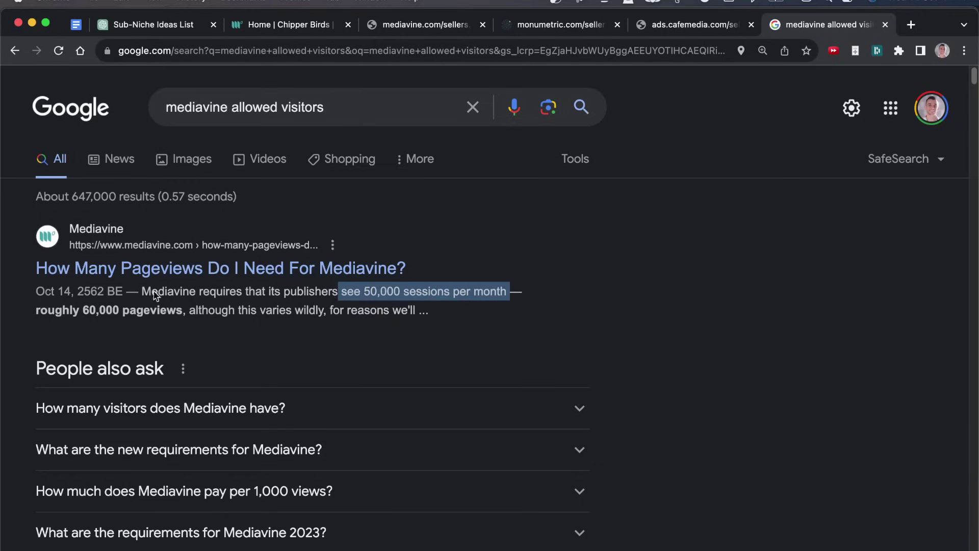
click(595, 262)
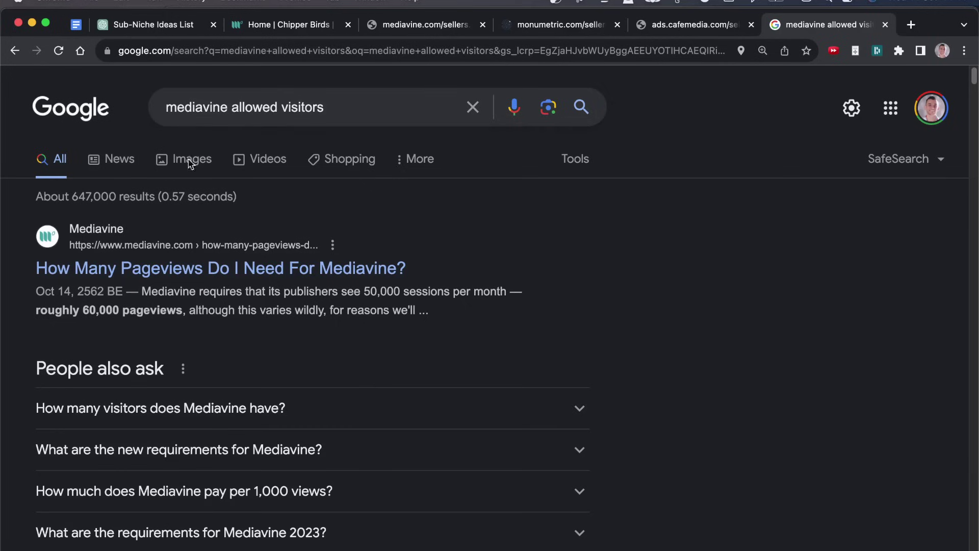
Step: Close the search results and browse deep into the publisher list in mediavine.com/sellers.json
key(super+w)
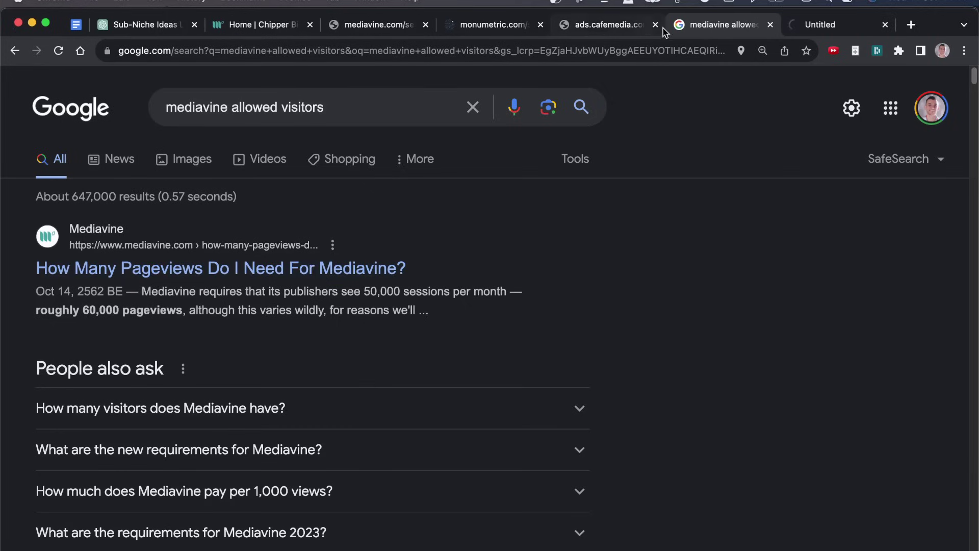
scroll(378, 364, down, 10)
scroll(374, 364, down, 5)
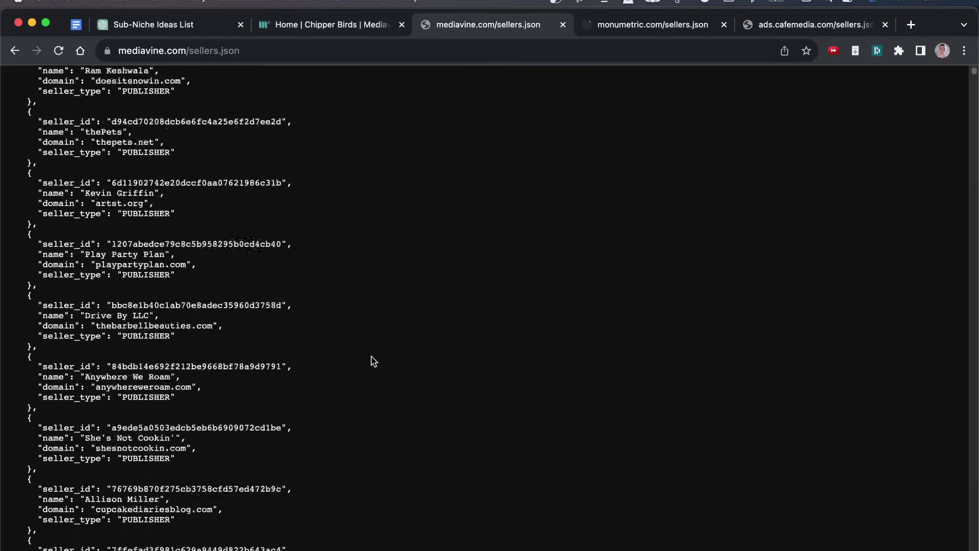
drag(972, 77, 970, 255)
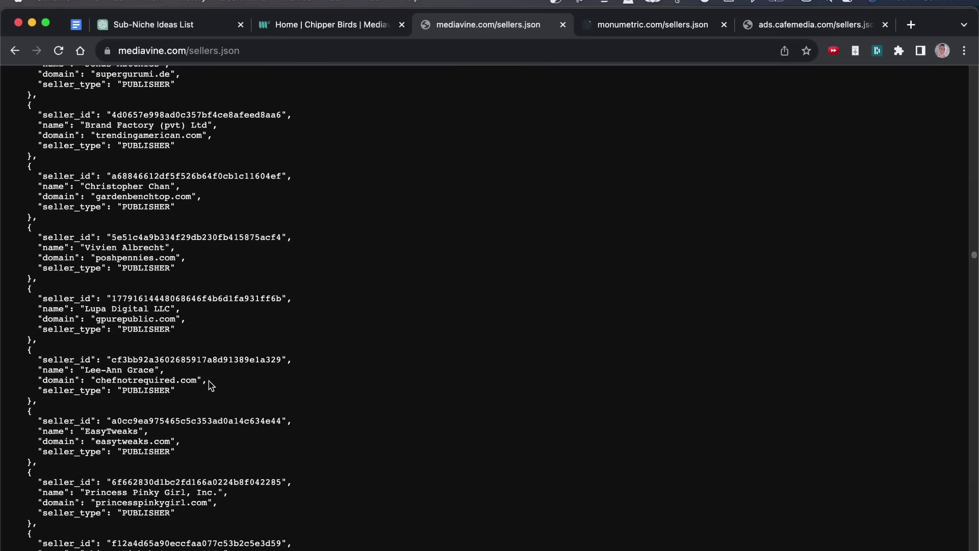
Step: Enlarge the Mediavine sellers list and highlight the publisher name in the gpurepublic.com entry
key(super+equal)
key(super+equal)
key(super+equal)
key(super+equal)
key(super+equal)
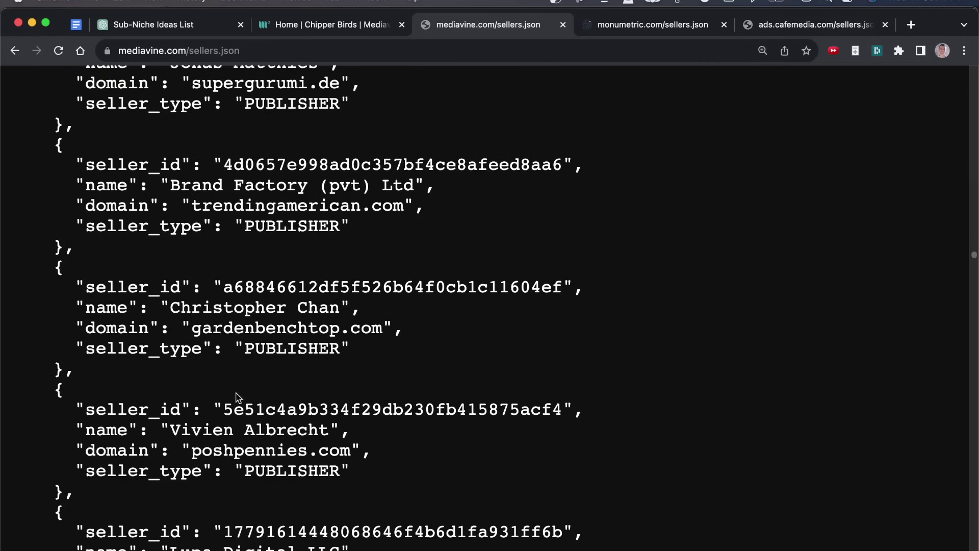
scroll(169, 286, down, 5)
drag(77, 286, 388, 285)
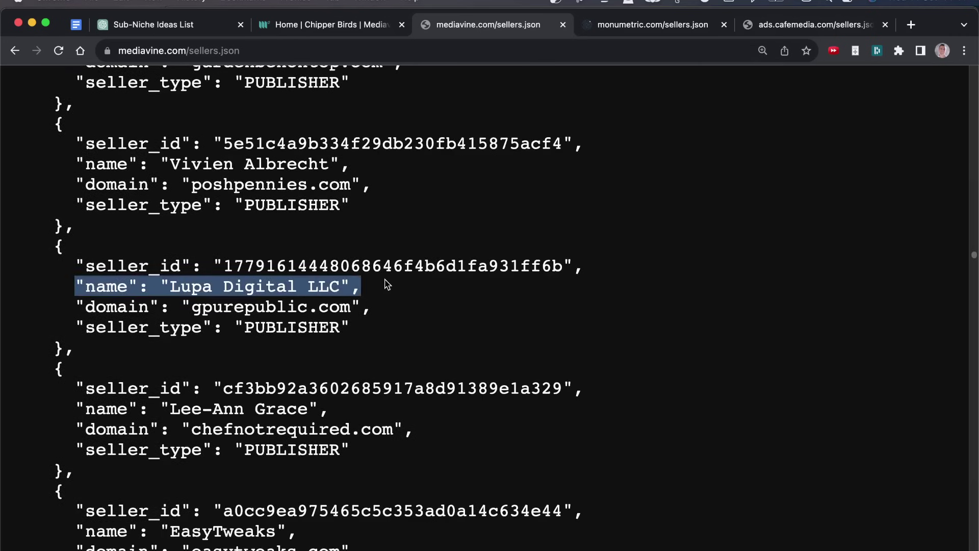
Step: Highlight the domain and seller type lines of the gpurepublic.com entry and browse further down the Mediavine publisher list
click(111, 316)
drag(81, 306, 443, 304)
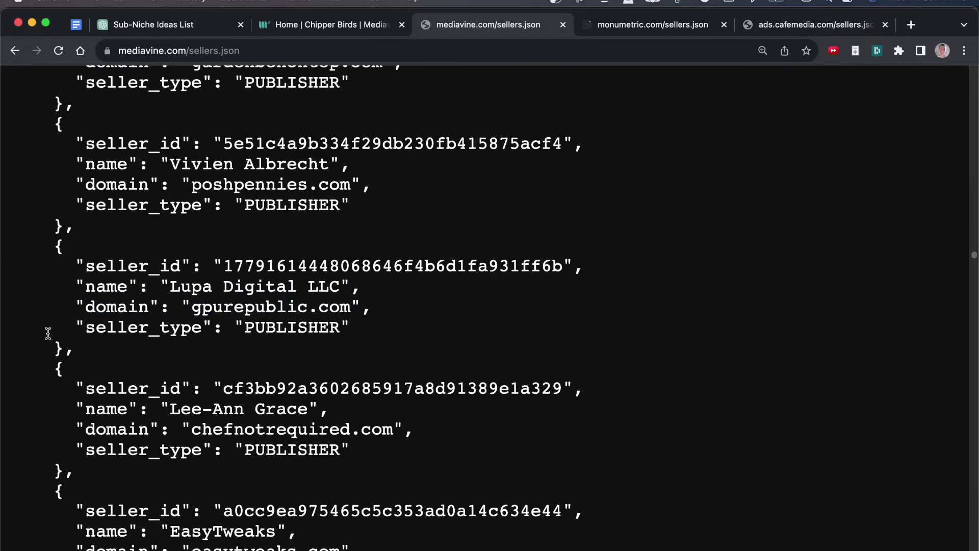
drag(45, 332, 556, 343)
click(286, 283)
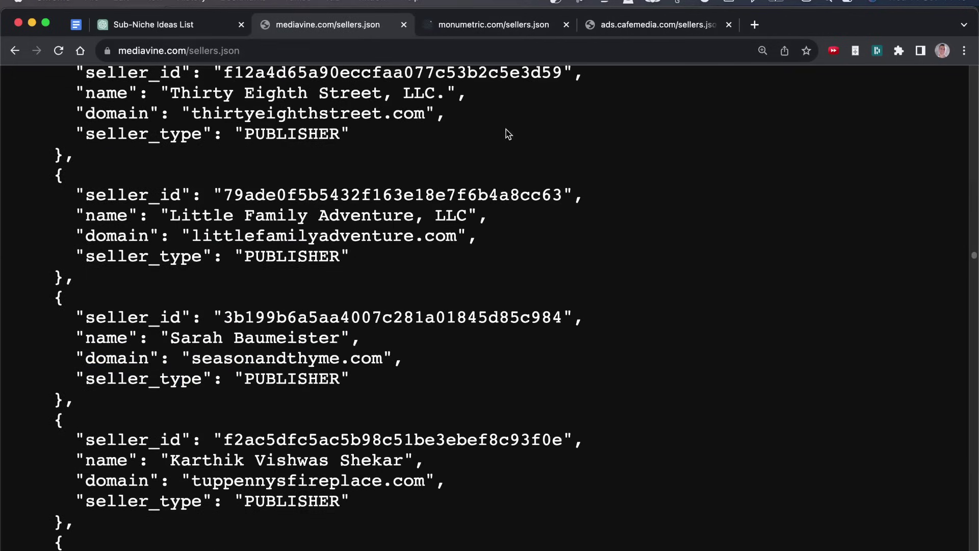
scroll(317, 255, down, 5)
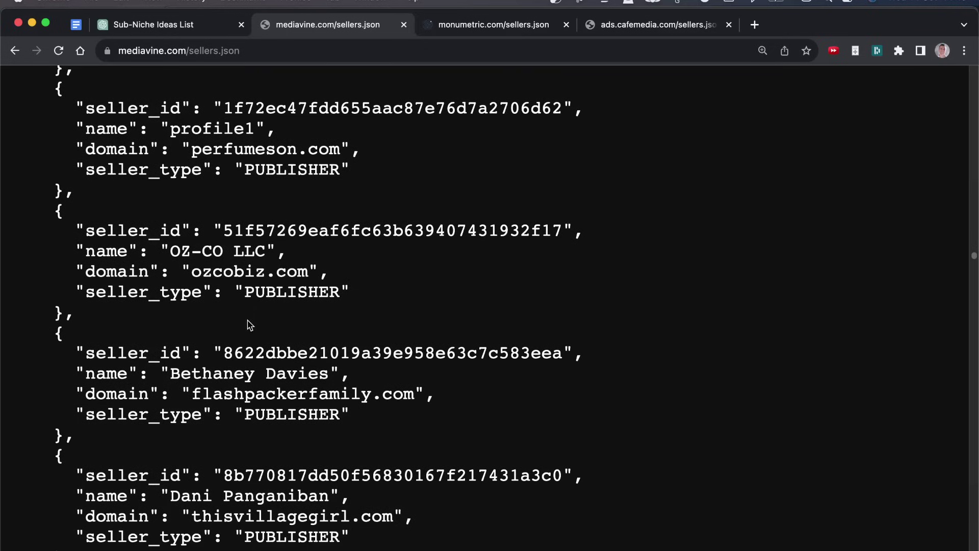
Step: Find chipperbirds.com in the Mediavine sellers list and highlight its full publisher entry
key(super+f)
text(chipperbirds.com)
drag(528, 366, 80, 266)
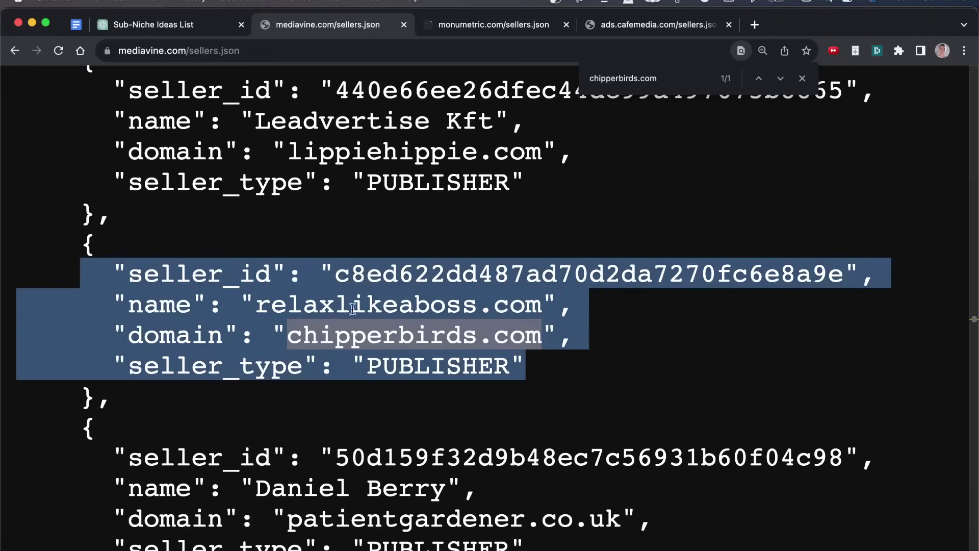
click(419, 229)
drag(91, 258, 553, 359)
Step: Look through the Monumetric and CafeMedia sellers.json publisher lists and return to the Mediavine list
key(ctrl+Tab)
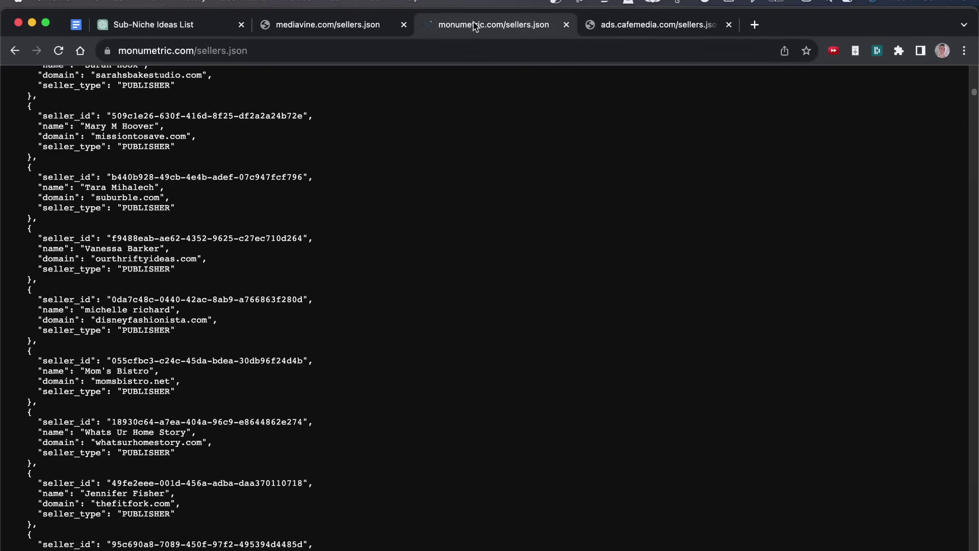
click(642, 25)
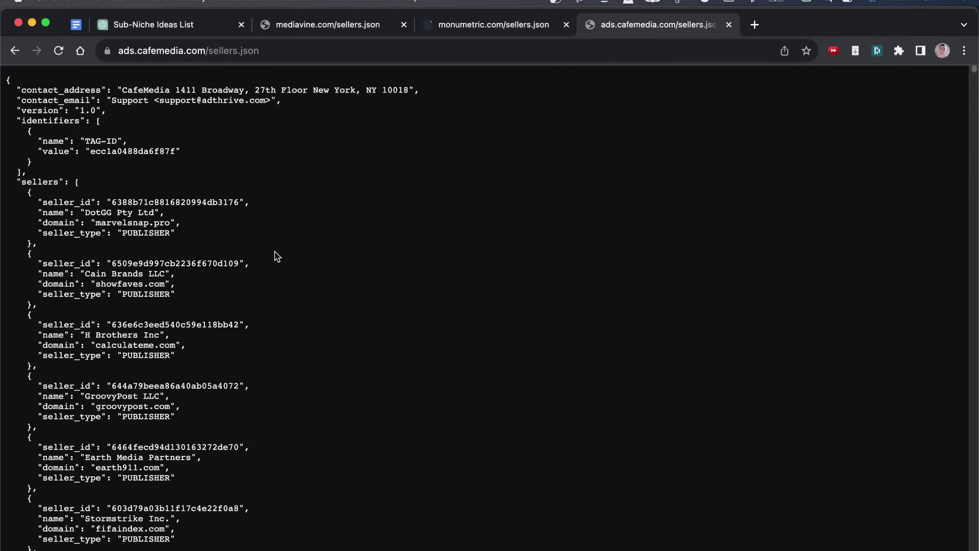
scroll(184, 221, down, 20)
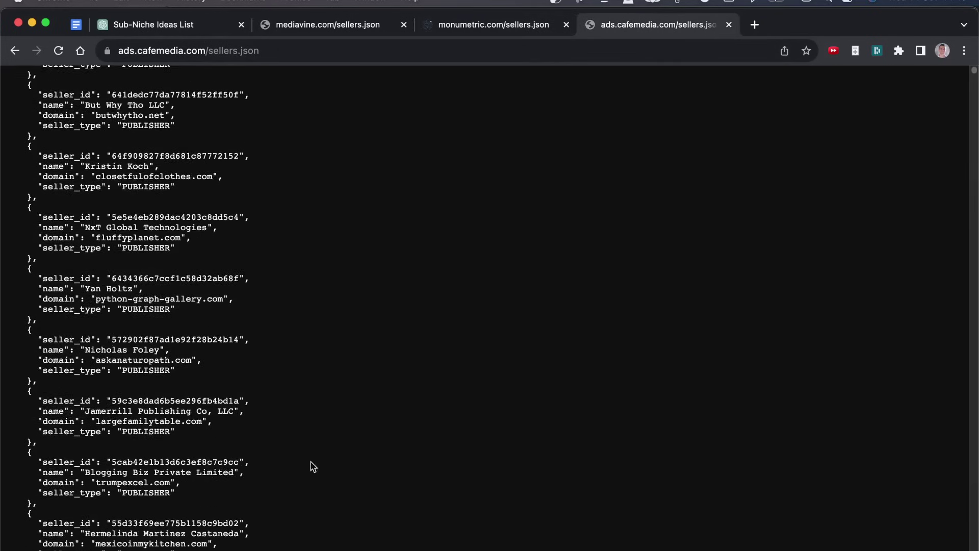
click(326, 24)
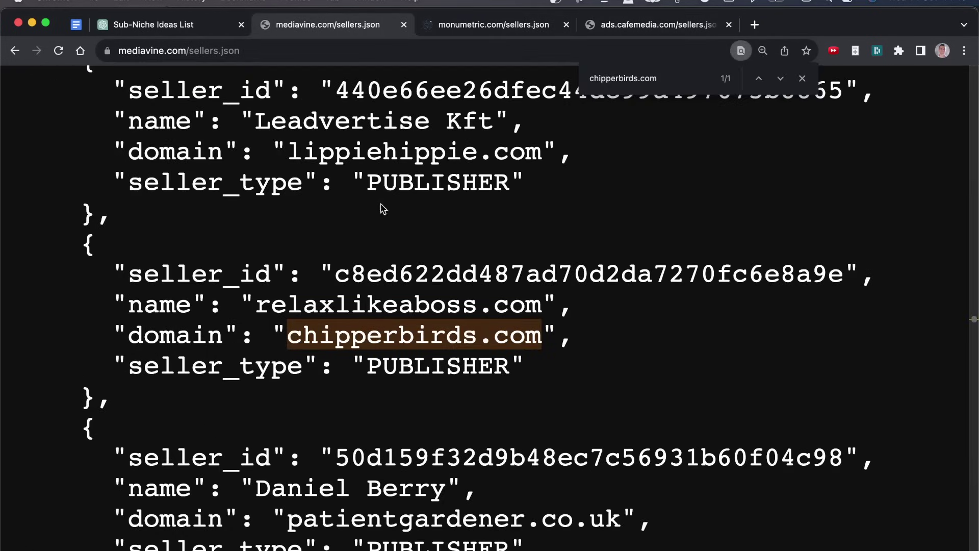
Step: Open chipperbirds.com in a new tab and browse its homepage articles down to the Latest Posts section
key(super+t)
text(chipperbirds.com)
key(Return)
scroll(336, 235, down, 15)
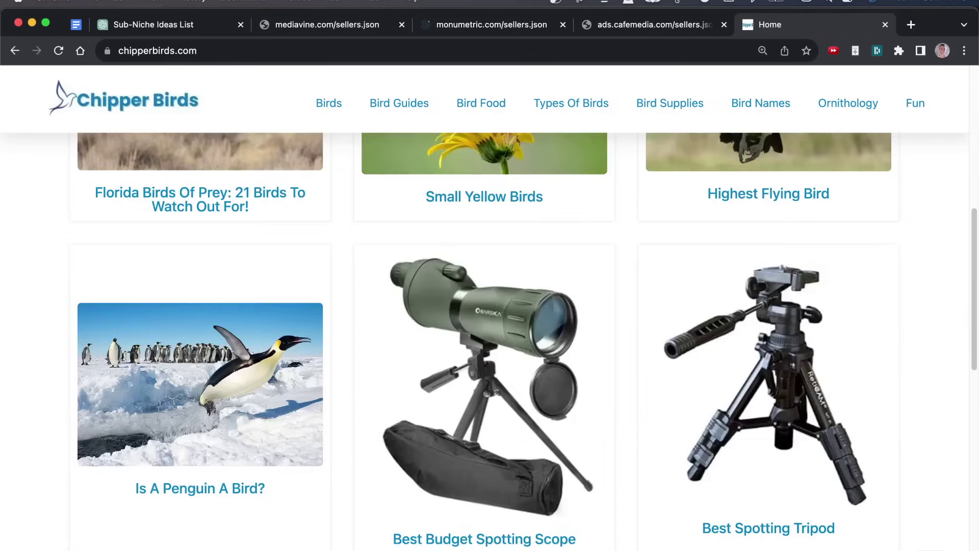
scroll(336, 235, down, 20)
scroll(350, 359, up, 20)
scroll(350, 360, down, 15)
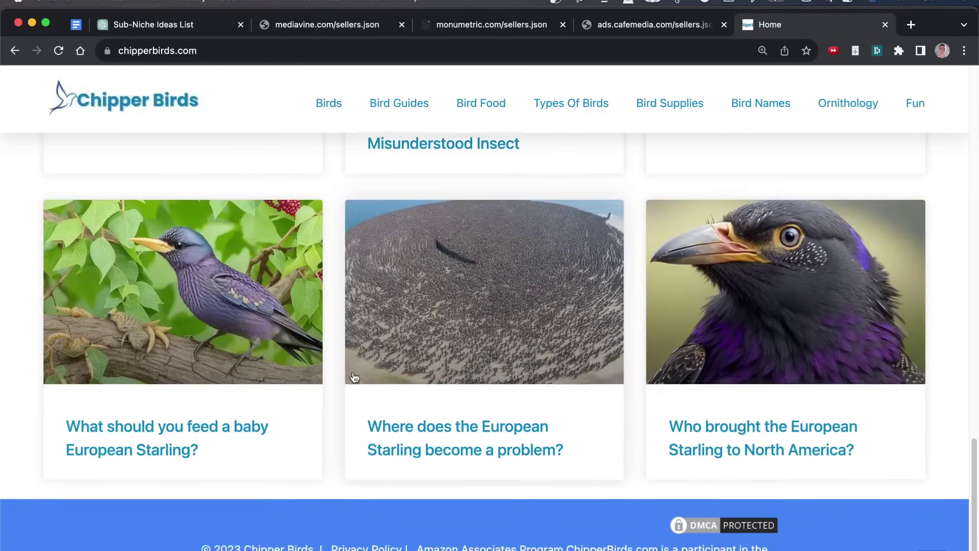
scroll(340, 348, up, 2)
click(306, 337)
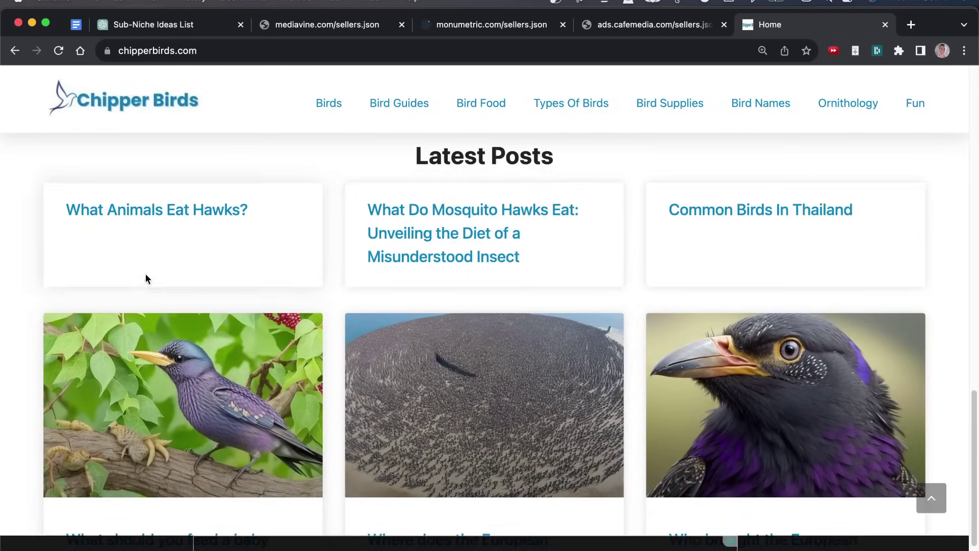
scroll(146, 273, up, 3)
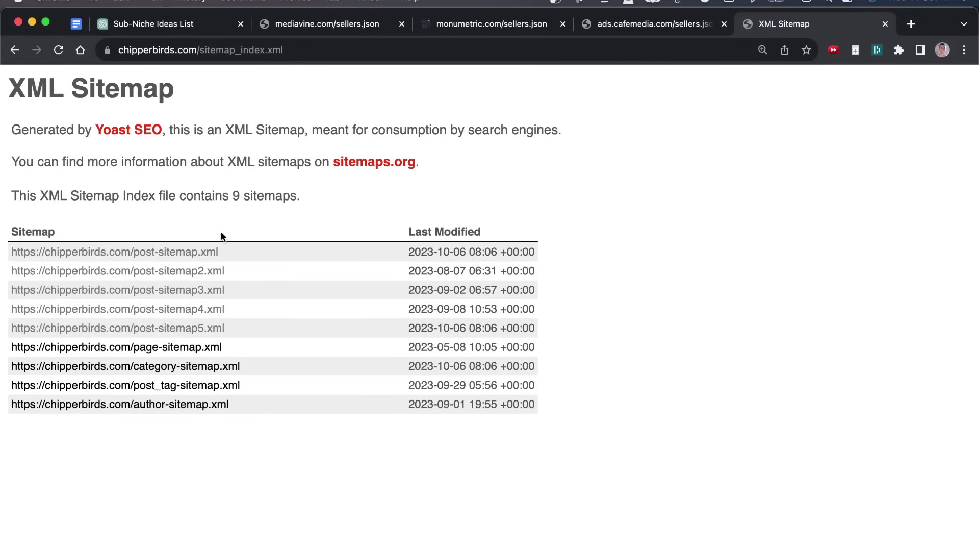
Step: Open post-sitemap.xml from the Chipper Birds sitemap index and examine the listed article URLs
click(189, 252)
scroll(372, 405, down, 20)
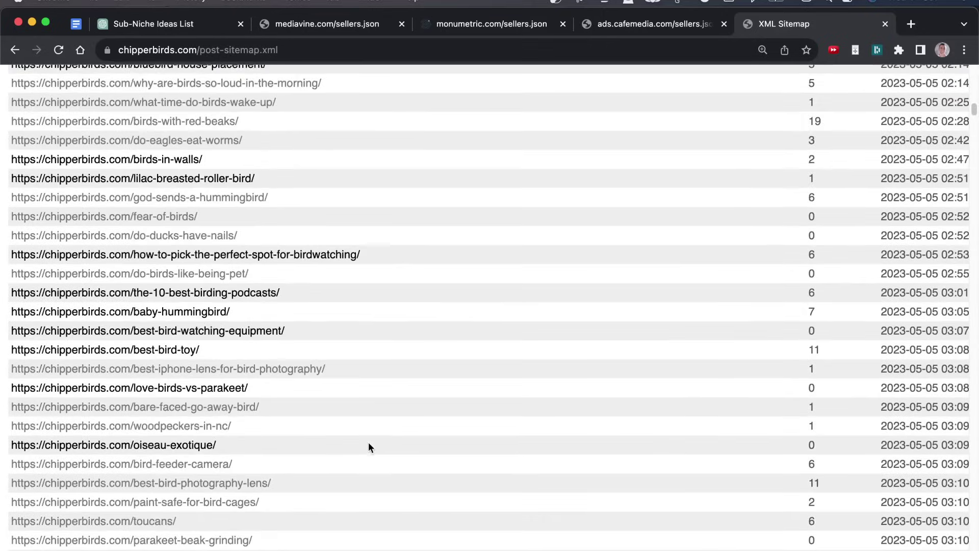
scroll(369, 443, up, 20)
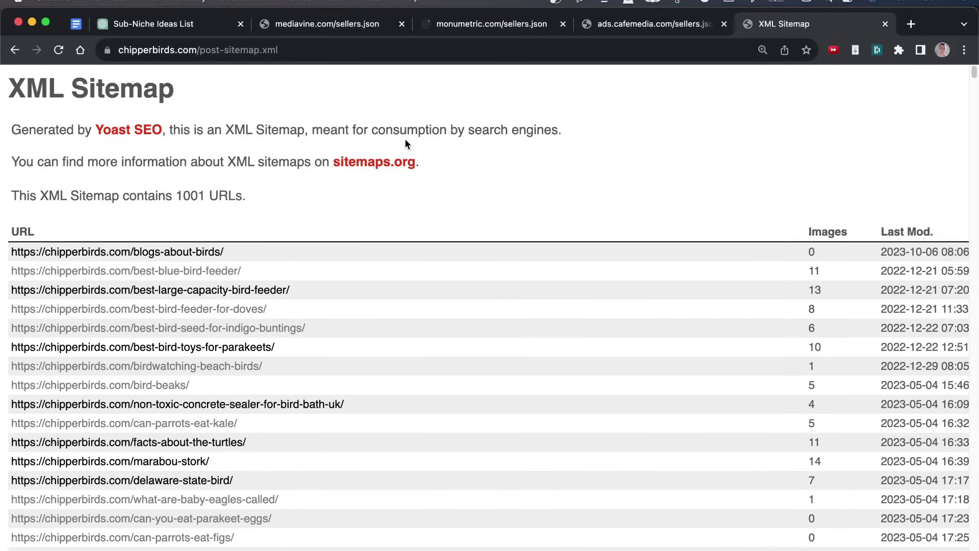
scroll(493, 246, down, 20)
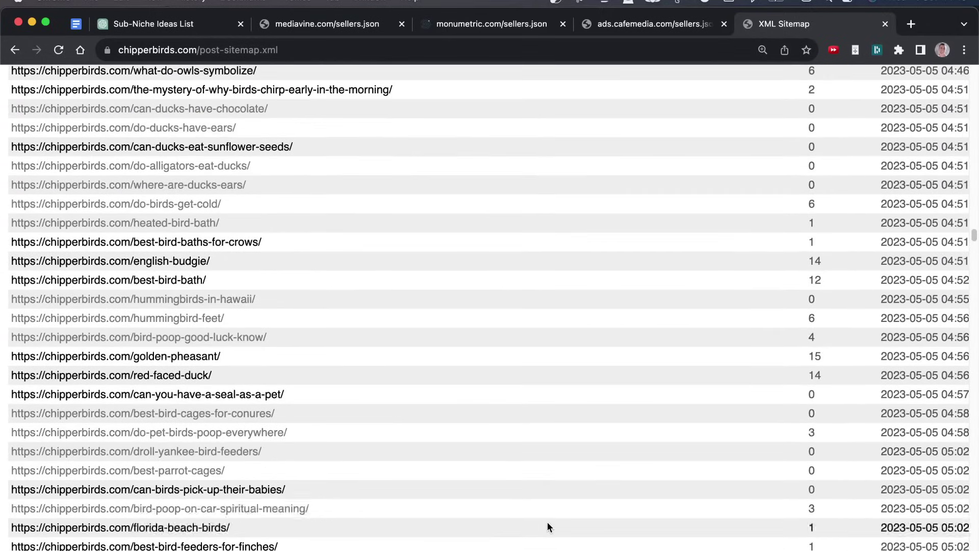
scroll(547, 525, down, 20)
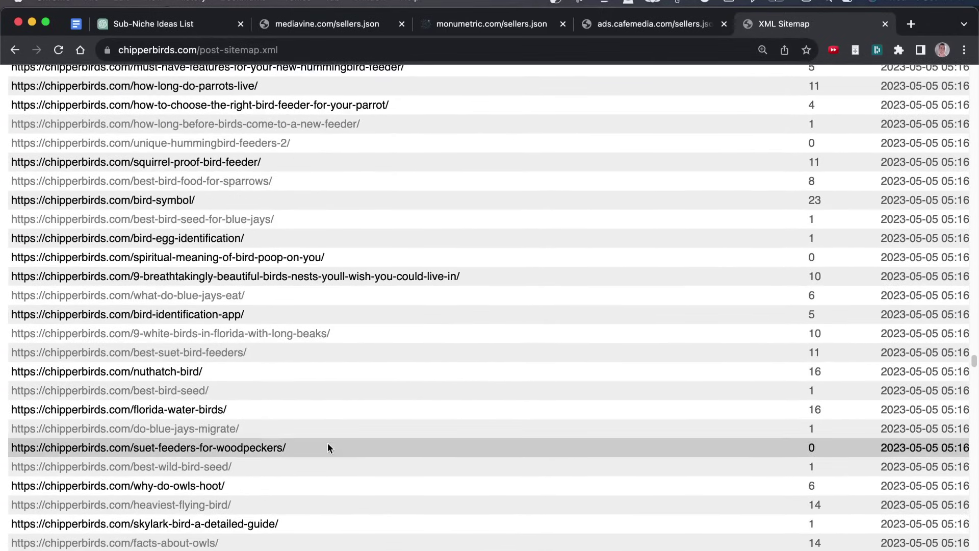
scroll(404, 469, down, 20)
Step: Check the SOP notes in the document and revisit the Mediavine, Monumetric and CafeMedia sellers lists
click(75, 24)
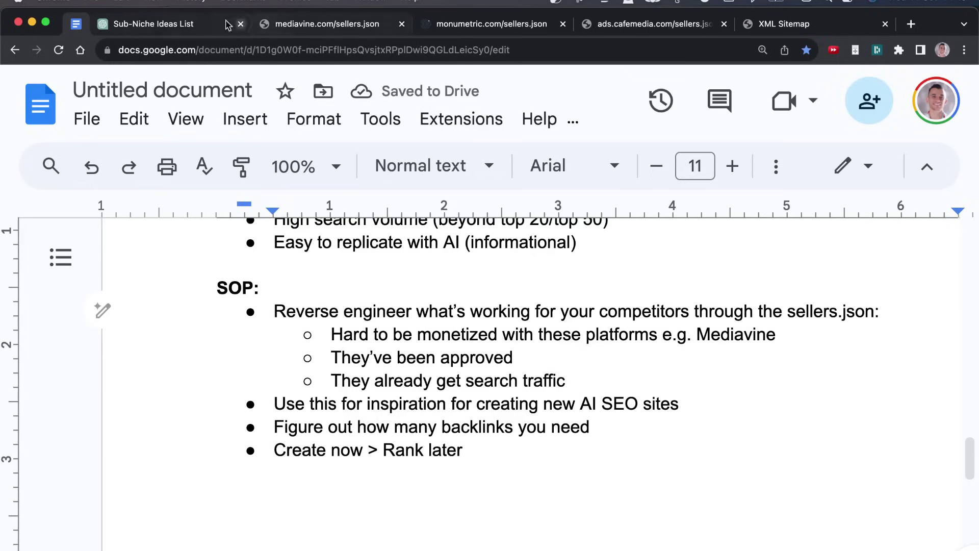
click(326, 23)
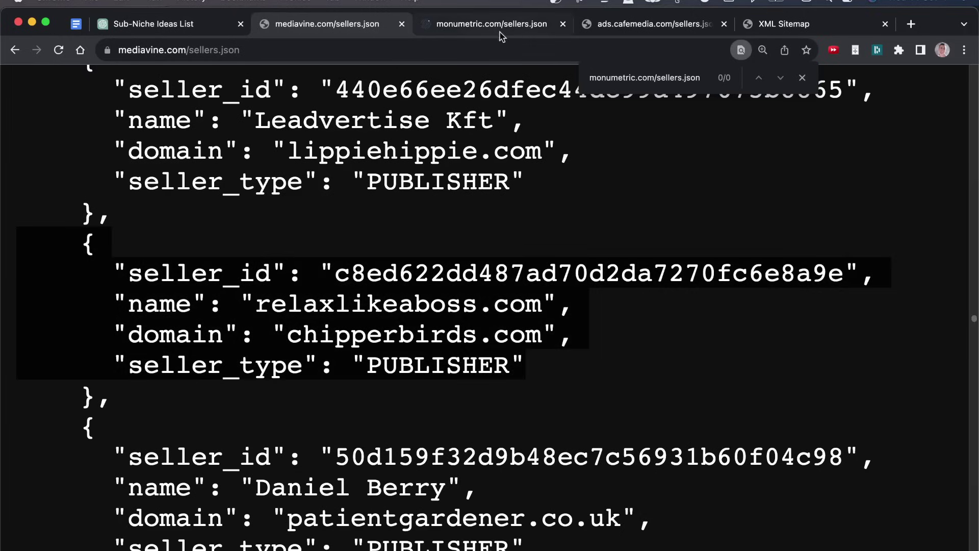
click(500, 32)
click(615, 24)
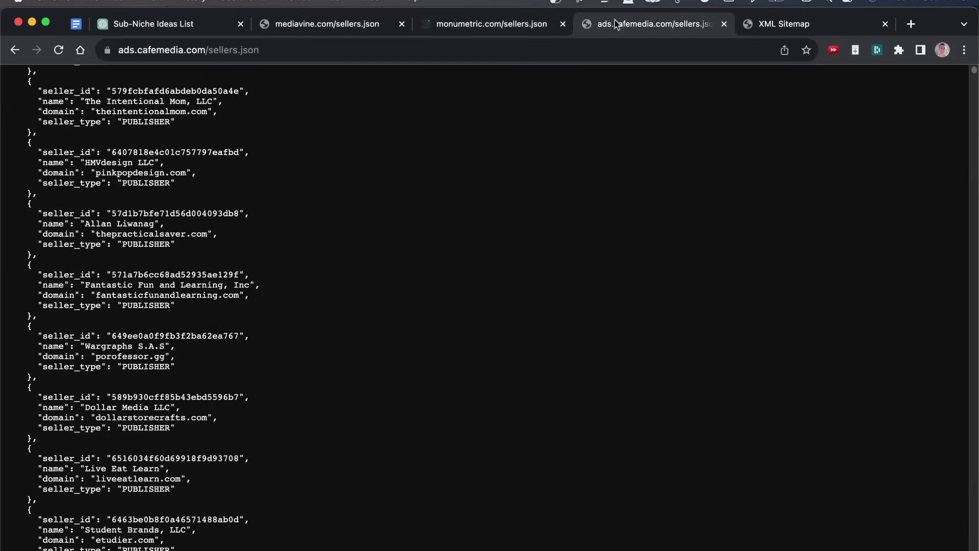
Step: Return to the SOP notes and append "= PROVEN SEO model" to the sub-bullet about hard-to-get monetization with platforms like Mediavine
click(75, 23)
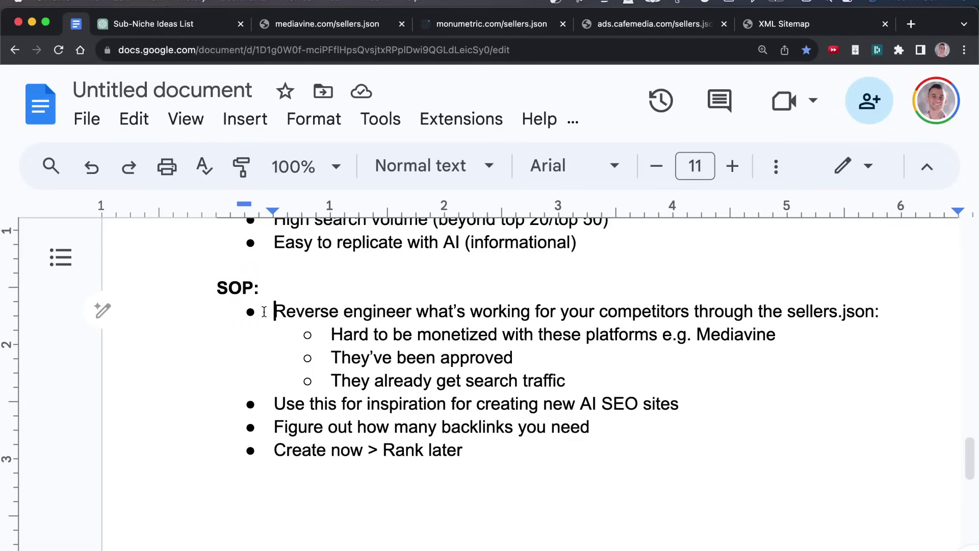
drag(264, 310, 891, 302)
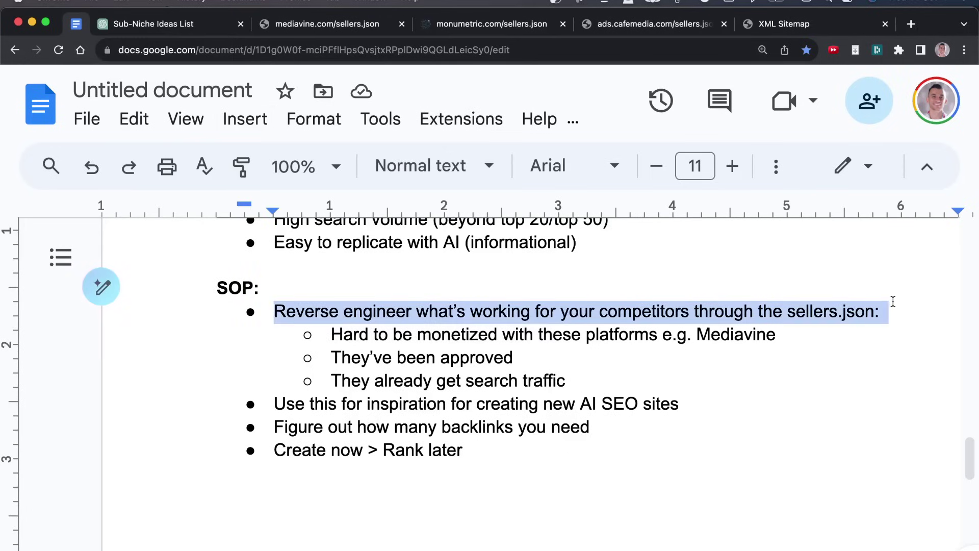
double_click(593, 361)
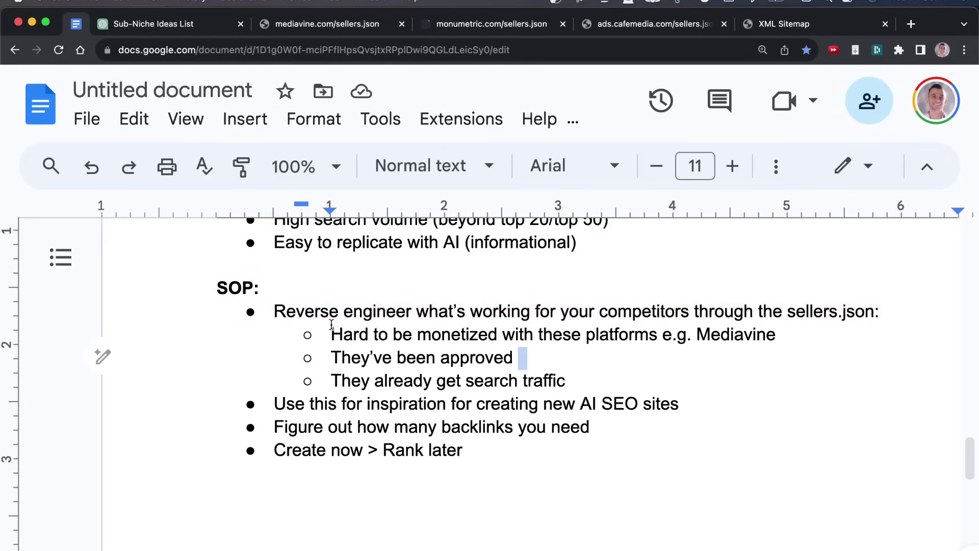
drag(331, 324, 811, 332)
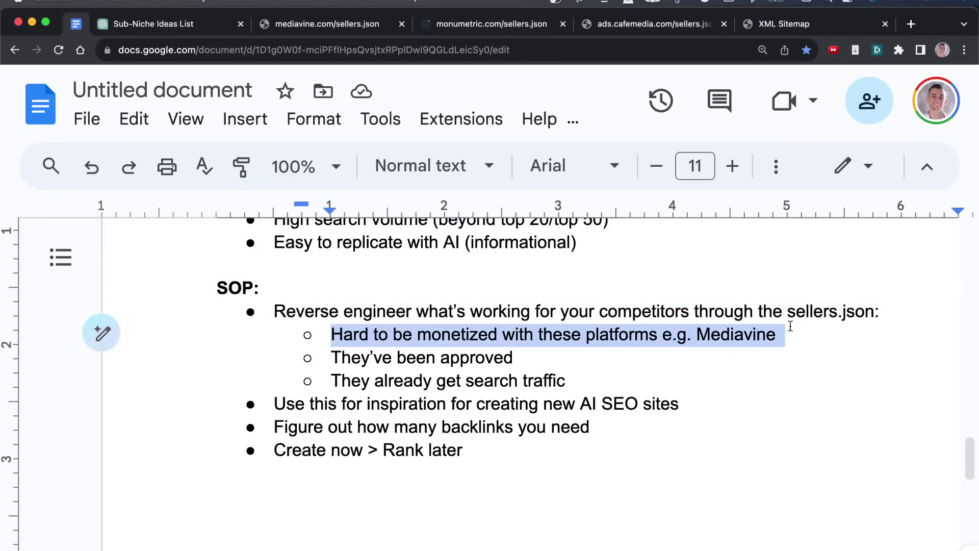
click(635, 333)
click(778, 334)
text(= PROVEN SEO model)
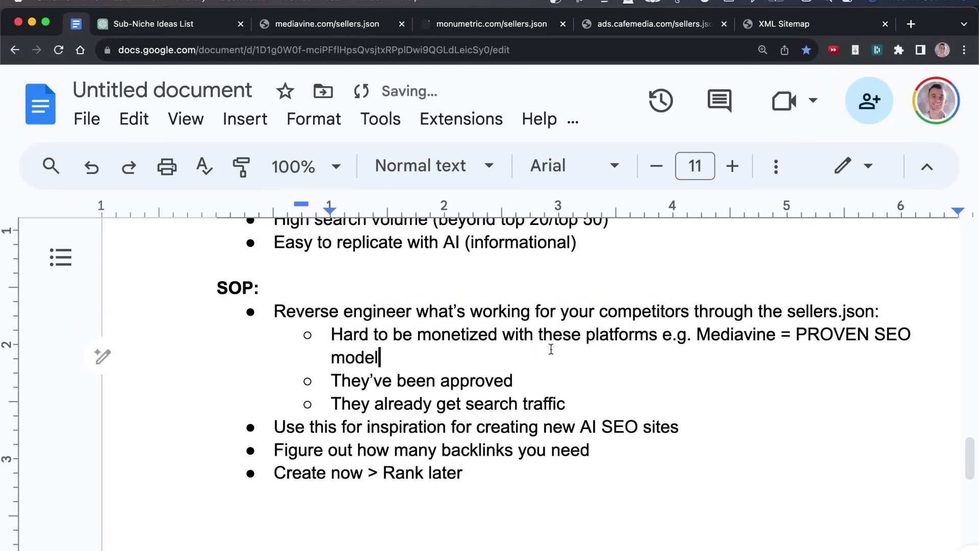
Step: Append "= Niche can be monetized" to the "They've been approved" sub-bullet and highlight that line
triple_click(334, 334)
click(395, 389)
drag(332, 382, 545, 388)
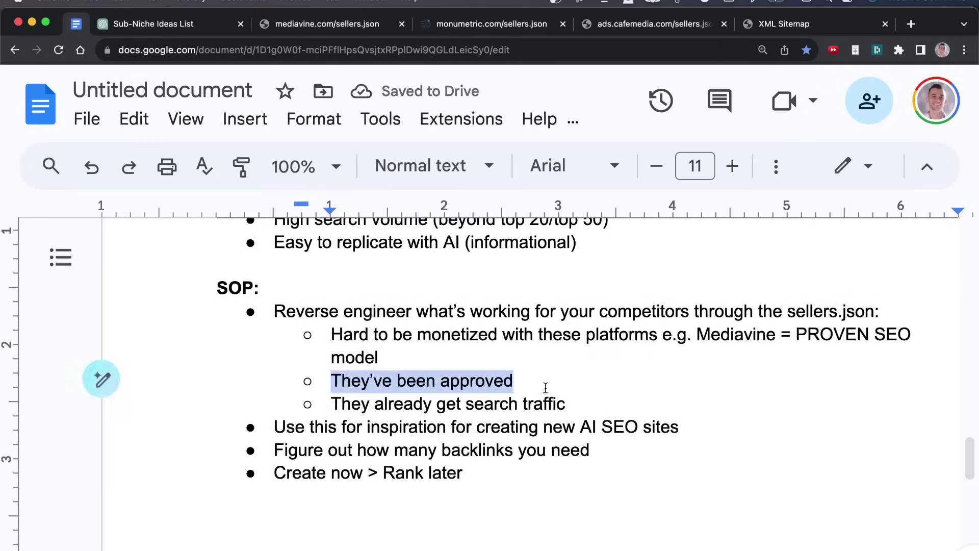
click(571, 395)
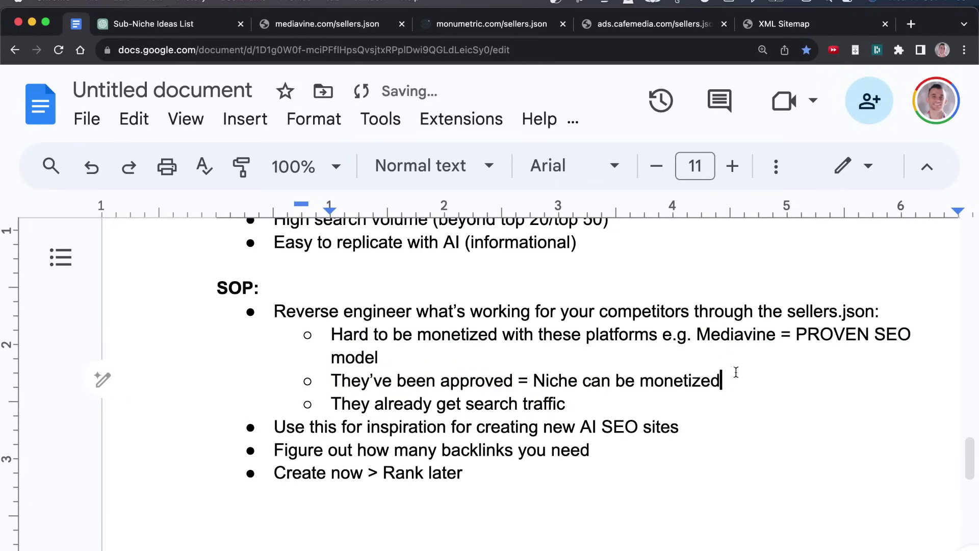
drag(736, 372, 328, 381)
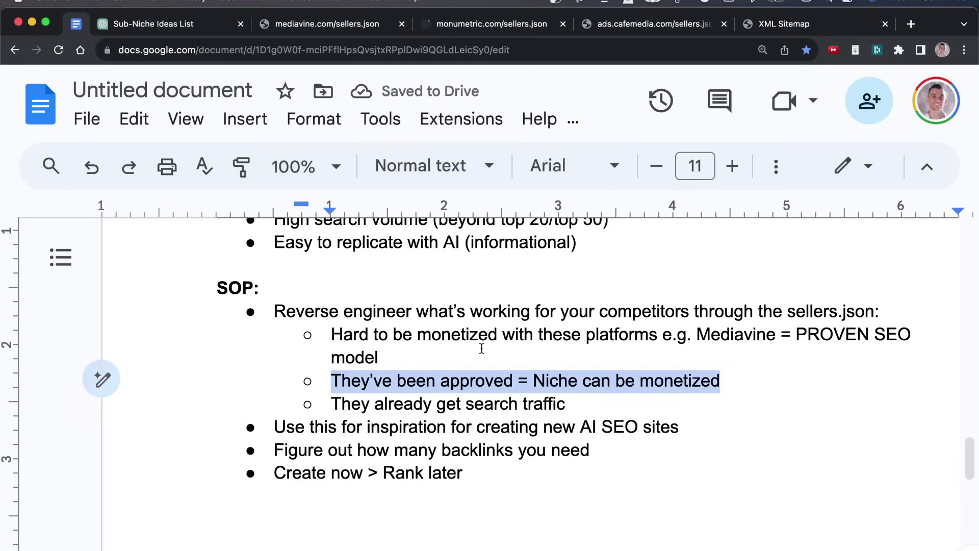
Step: Append "= PROVEN search volume" to the "They already get search traffic" sub-bullet and highlight the added text
click(412, 395)
key(End)
text(= PROVEN search volume)
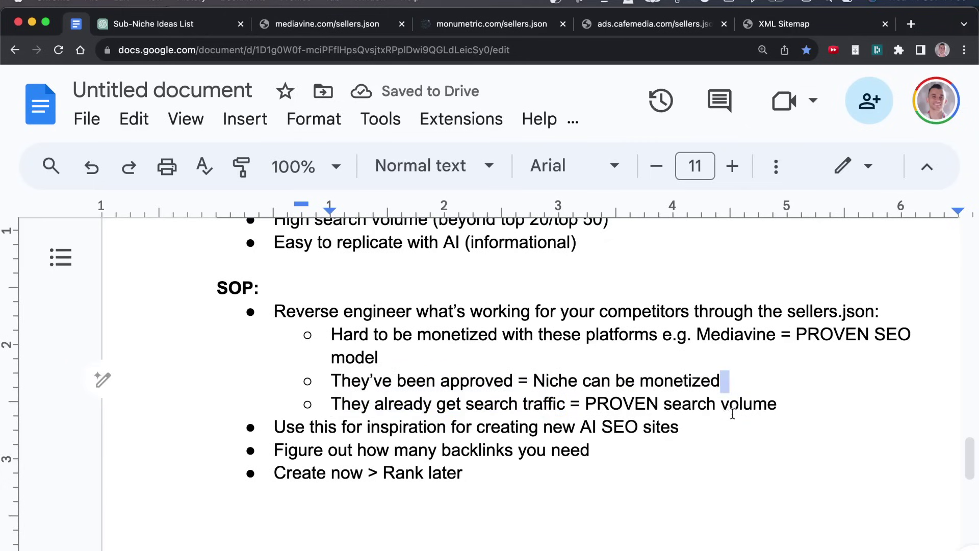
drag(810, 402, 584, 403)
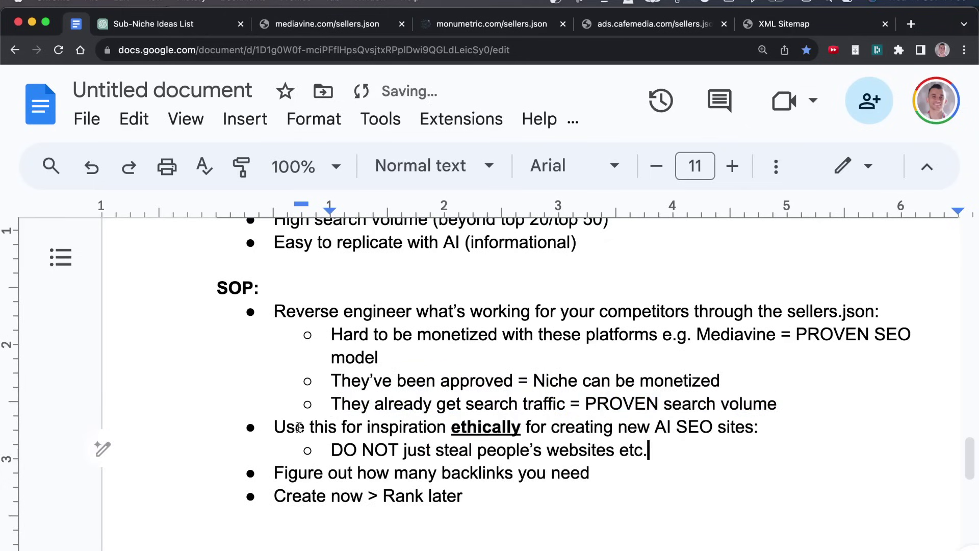
Step: Highlight the bullet about using this for inspiration ethically and its sub-bullet about not stealing people's websites
drag(274, 427, 632, 431)
right_click(637, 429)
key(Escape)
drag(759, 428, 124, 436)
click(286, 475)
drag(331, 449, 657, 449)
click(597, 450)
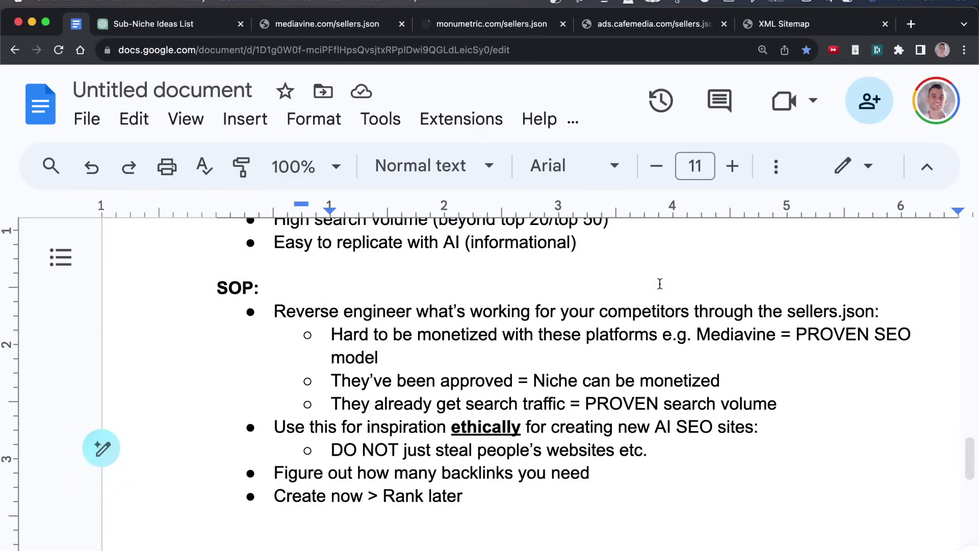
Step: Reword the last SOP bullet as "Create content now > Rank later:" with an empty sub-bullet, and highlight the backlinks bullet
key(End)
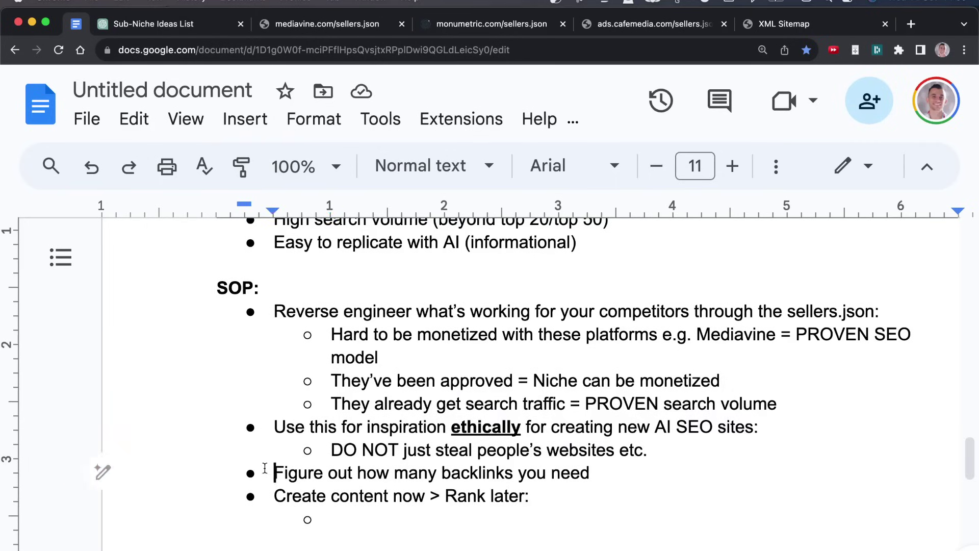
drag(272, 473, 599, 473)
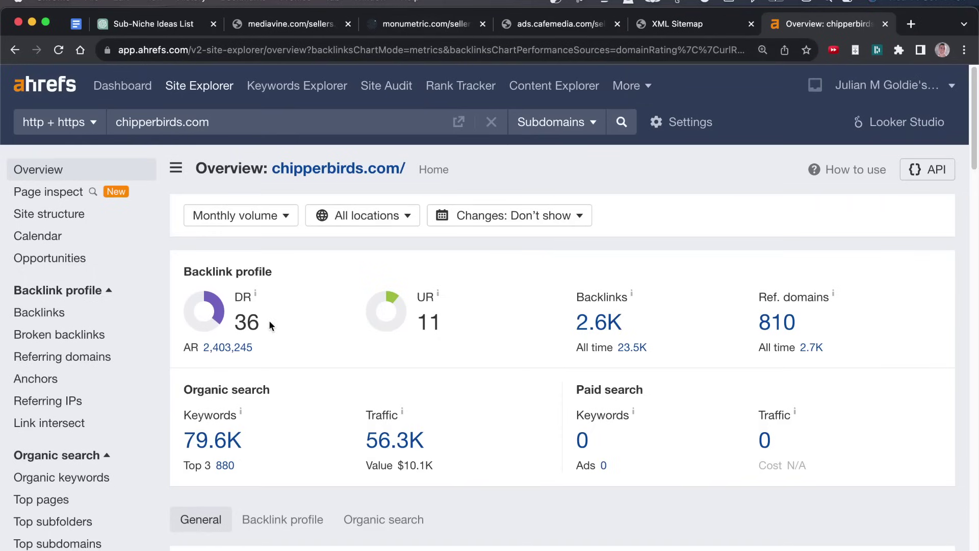
Step: Examine the chipperbirds.com backlink profile in the Ahrefs overview, highlighting its domain rating and referring domains
drag(269, 320, 209, 301)
click(782, 298)
drag(754, 288, 831, 327)
click(831, 327)
drag(760, 293, 800, 322)
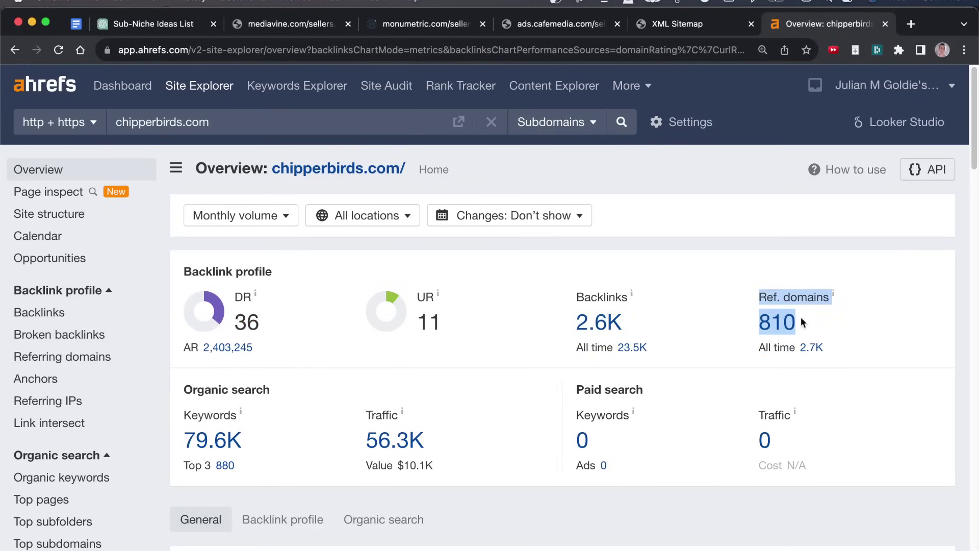
click(854, 298)
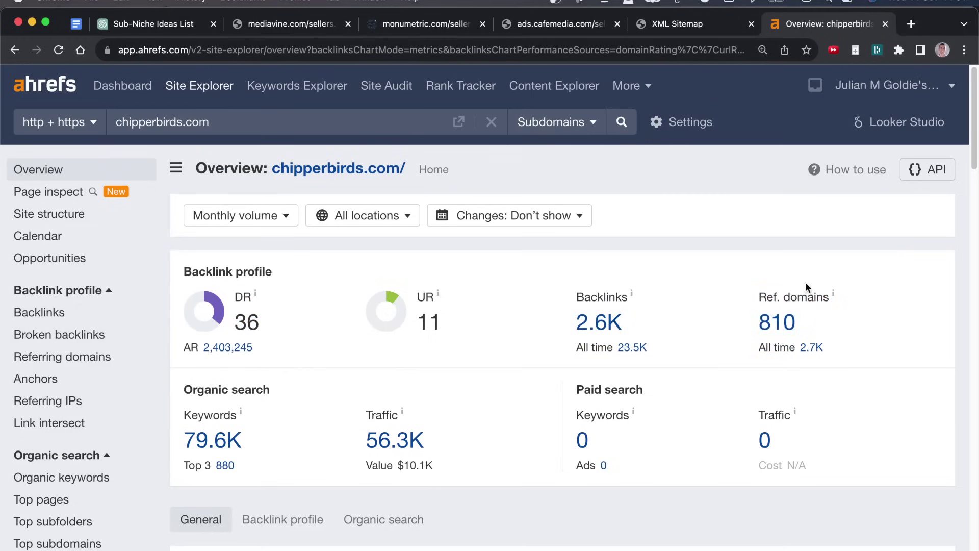
drag(229, 298, 288, 340)
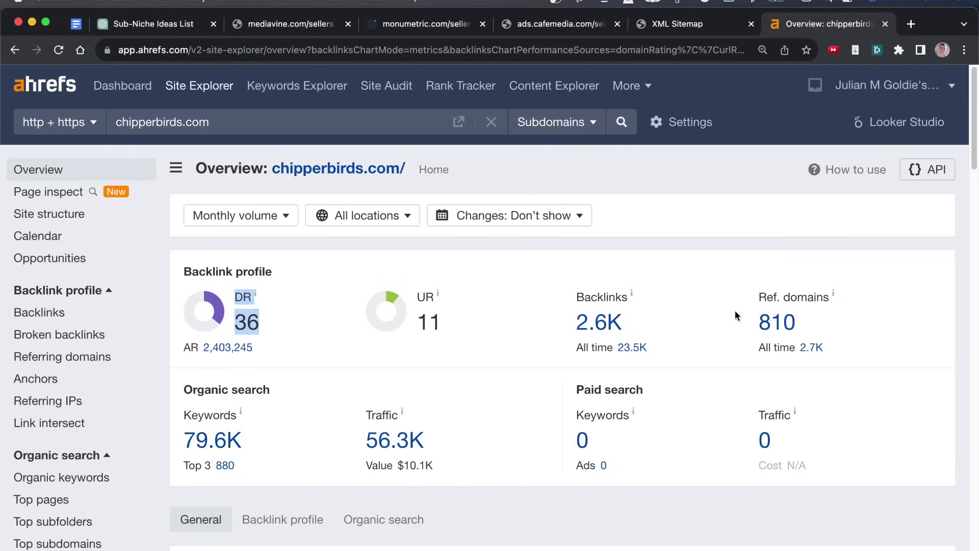
Step: Highlight the referring domains metric for chipperbirds.com and open the site's backlinks report
drag(737, 289, 763, 297)
click(725, 328)
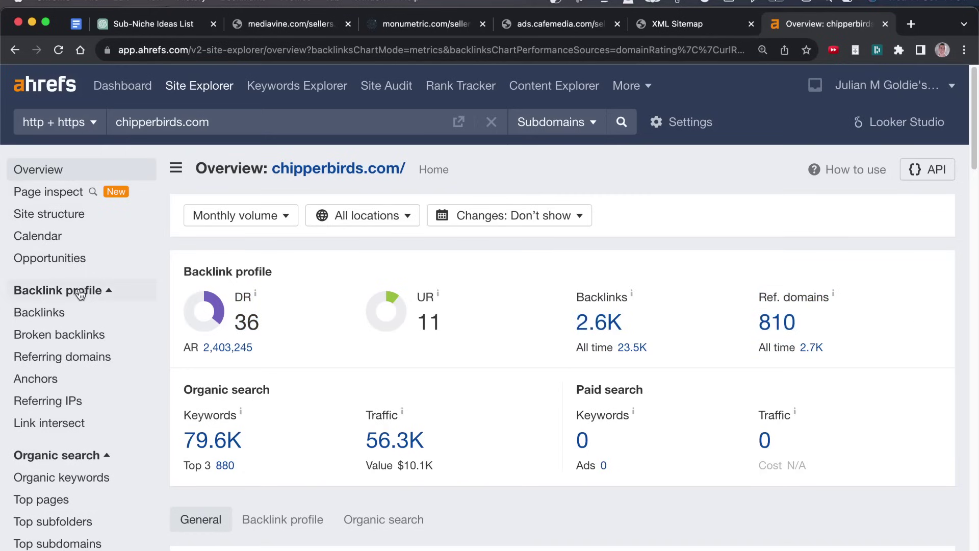
click(72, 311)
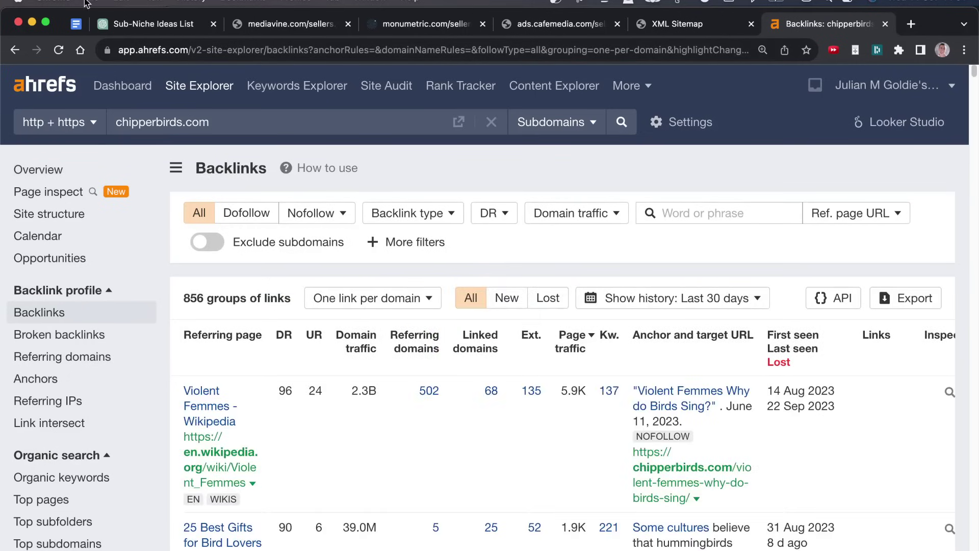
Step: Switch to the SOP document in Google Docs and view the Autoblogging SOP linked under the content creation bullet
click(76, 24)
drag(273, 496, 769, 490)
click(596, 495)
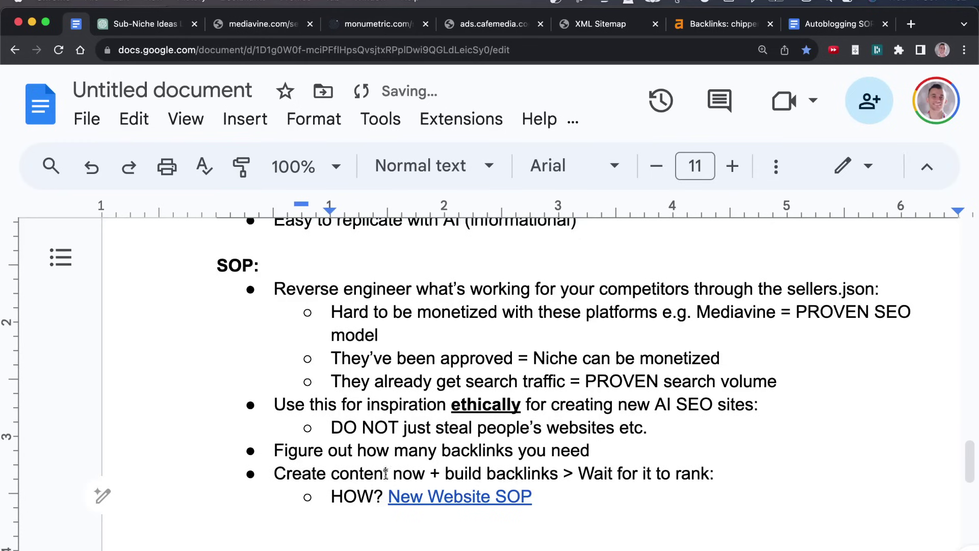
click(473, 496)
click(833, 25)
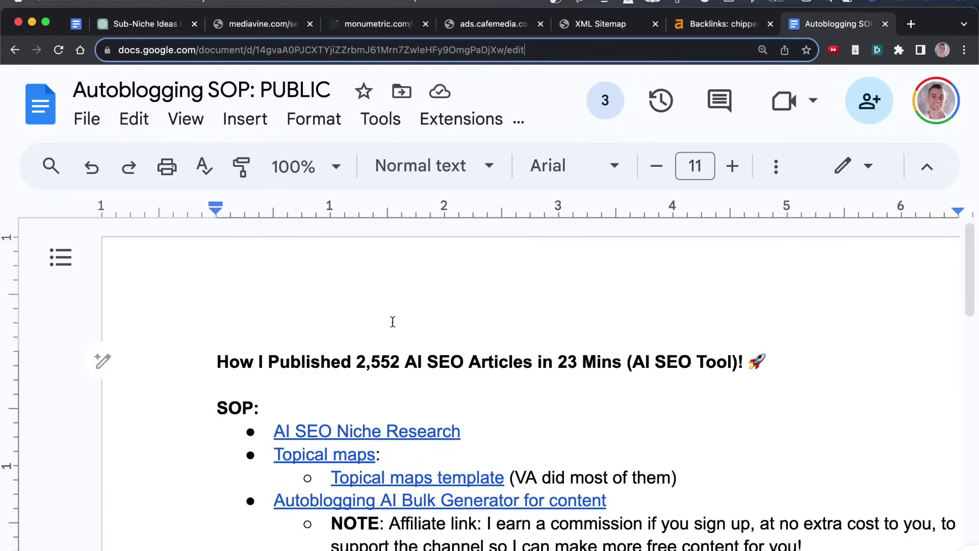
Step: Examine the topical maps, topical maps template and Autoblogging AI Bulk Generator links in the Autoblogging SOP
scroll(243, 351, down, 2)
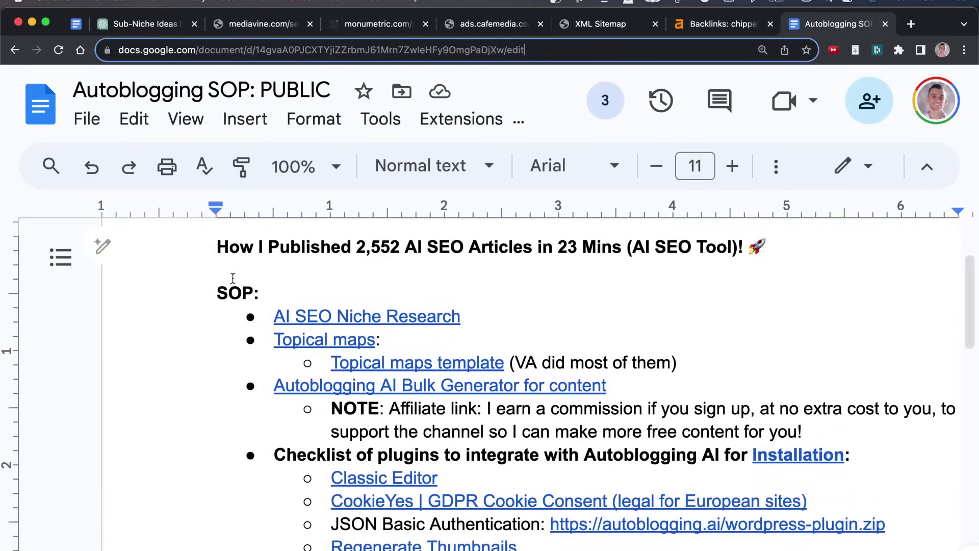
key(super+minus)
key(super+minus)
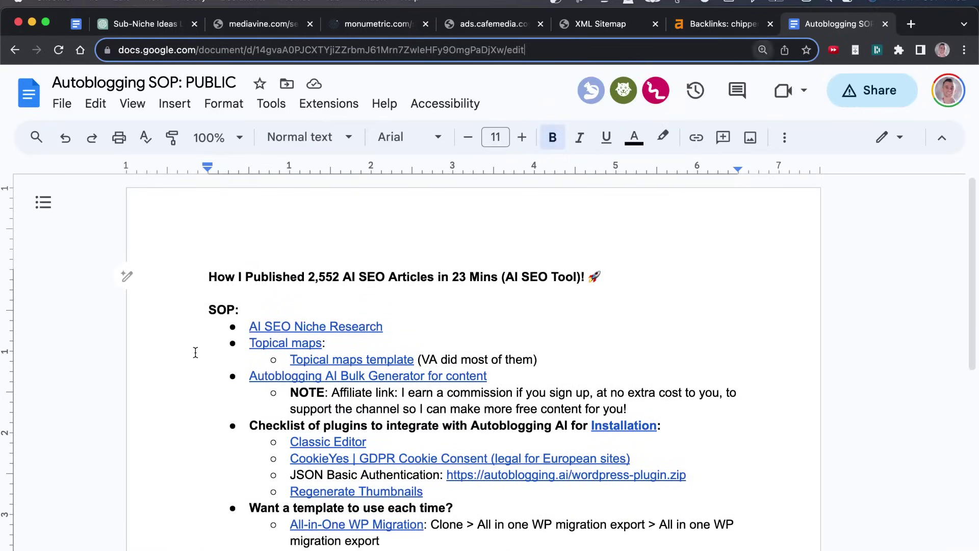
click(198, 312)
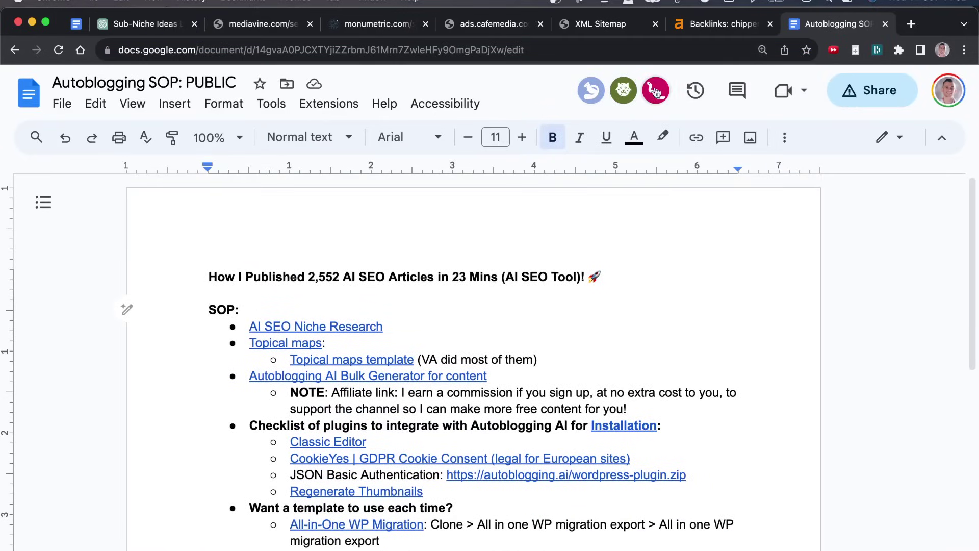
drag(240, 342, 582, 352)
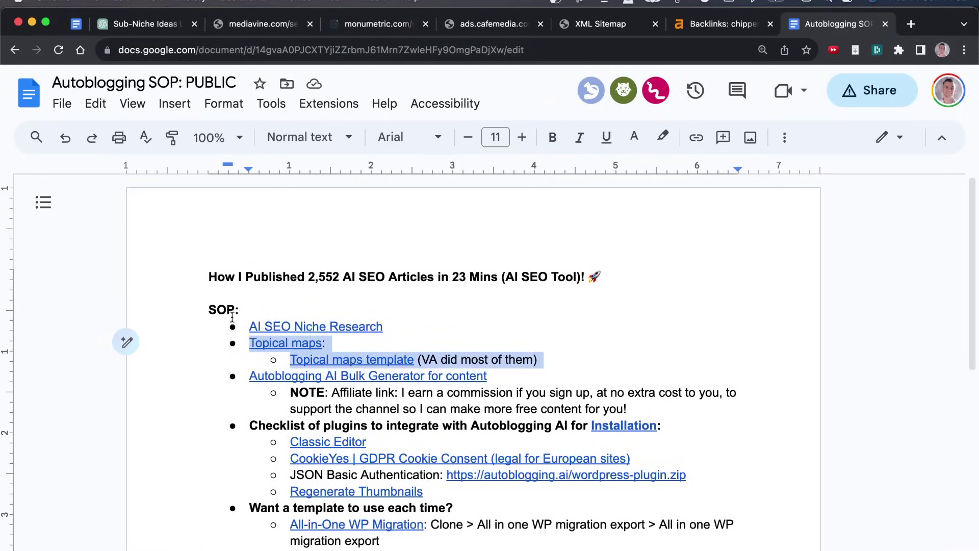
click(308, 343)
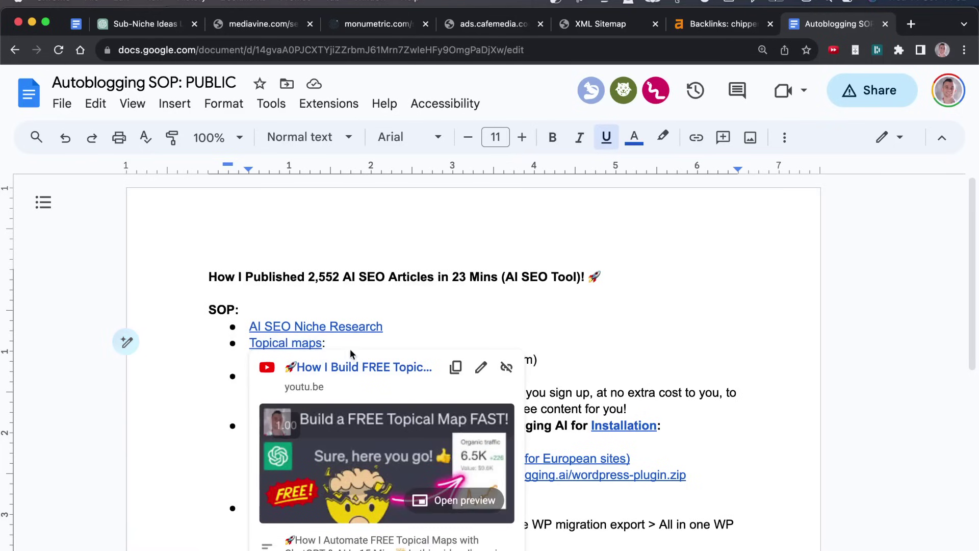
click(380, 361)
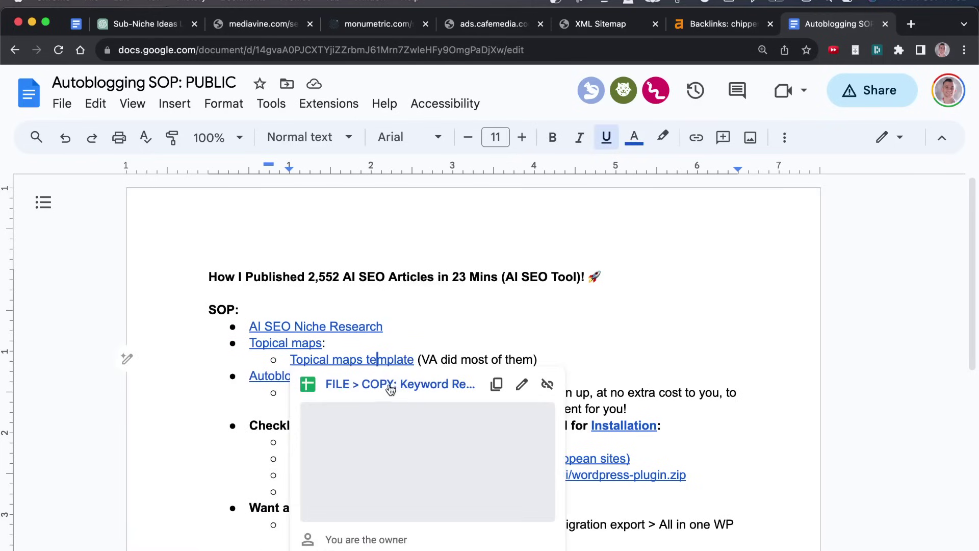
click(256, 376)
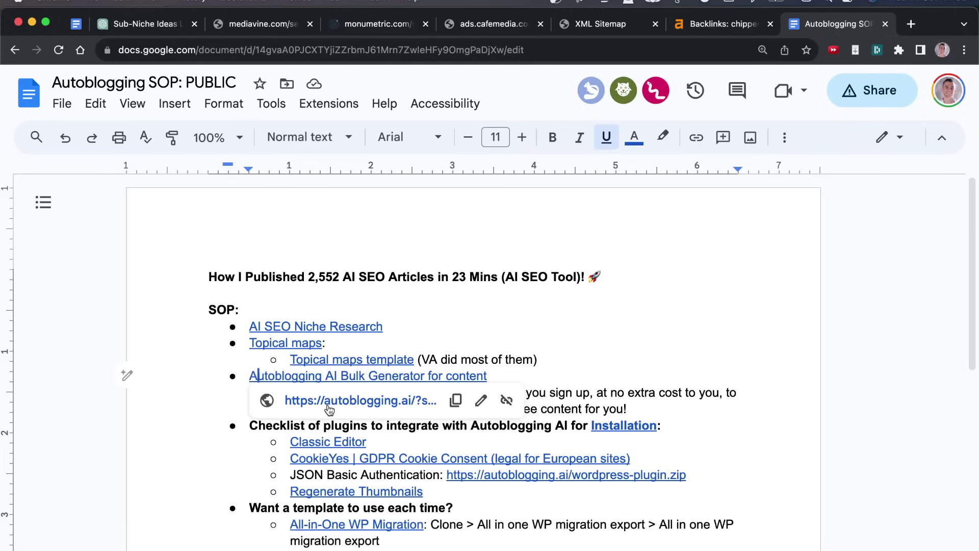
click(558, 370)
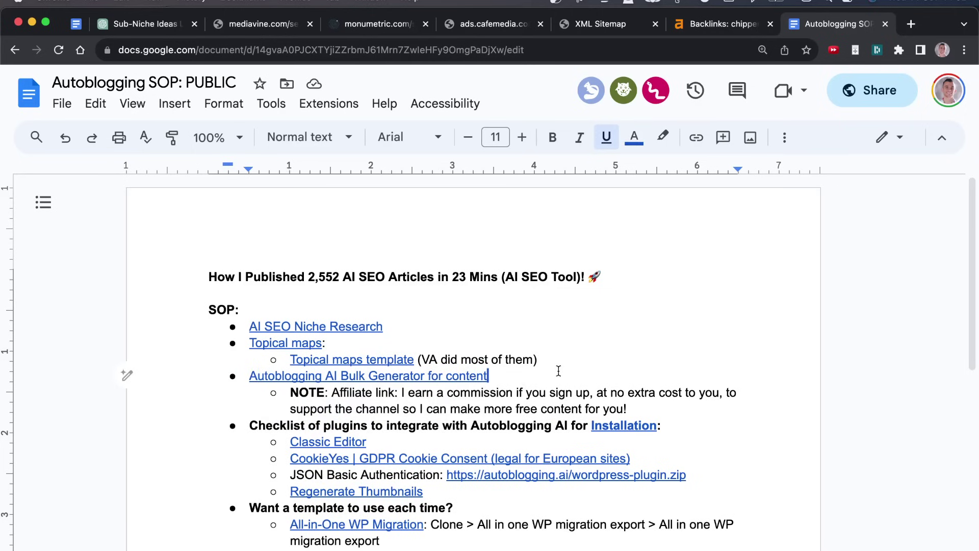
Step: Highlight the Autoblogging SOP instructions from the plugin checklist through the thumbnail regeneration bullet
click(546, 408)
scroll(542, 438, down, 1)
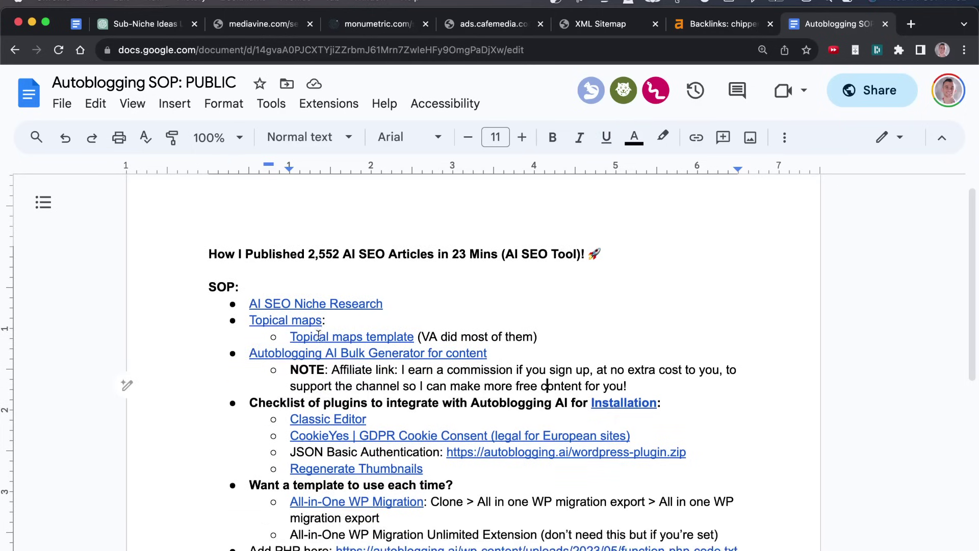
drag(250, 403, 507, 543)
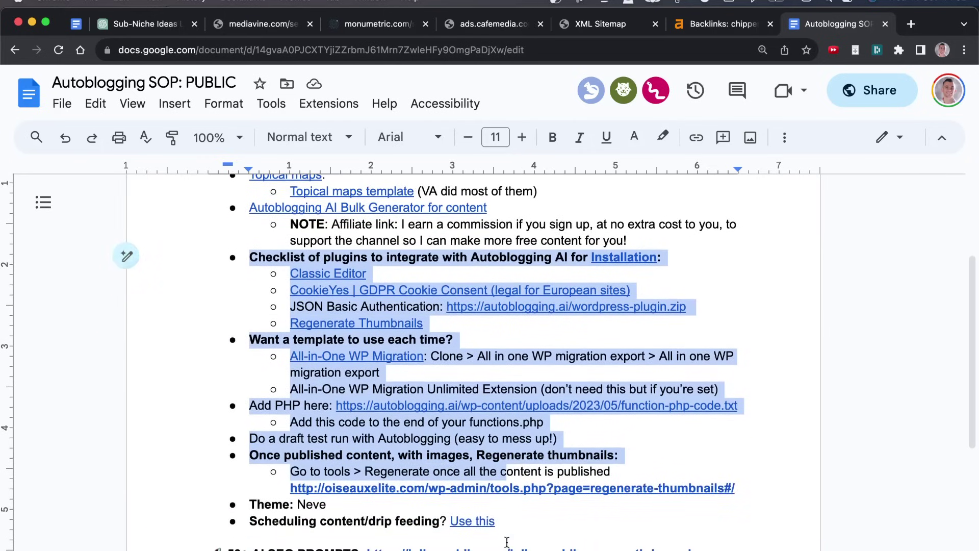
click(519, 525)
scroll(510, 408, up, 7)
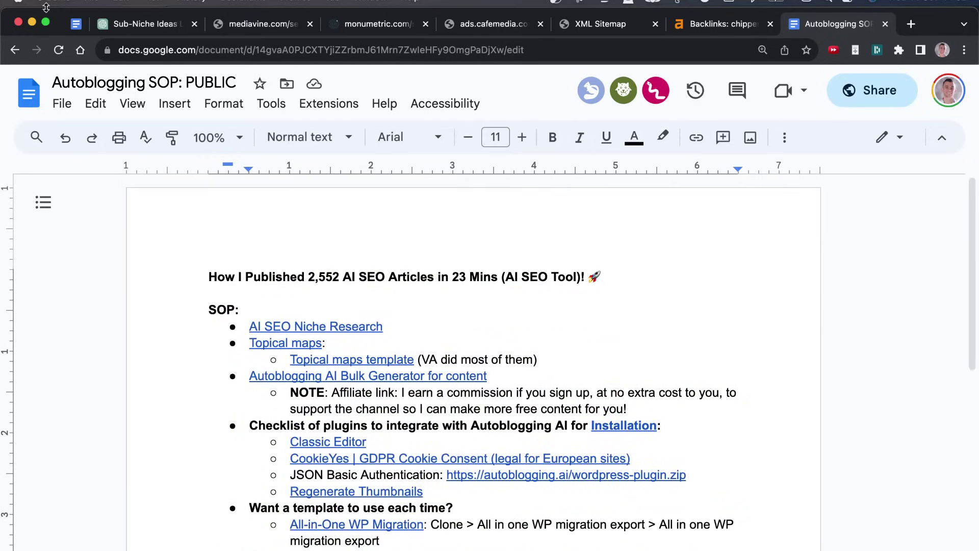
Step: Return to the untitled SOP document and highlight its niche research criteria down to the first SOP bullet
click(76, 24)
scroll(421, 421, up, 5)
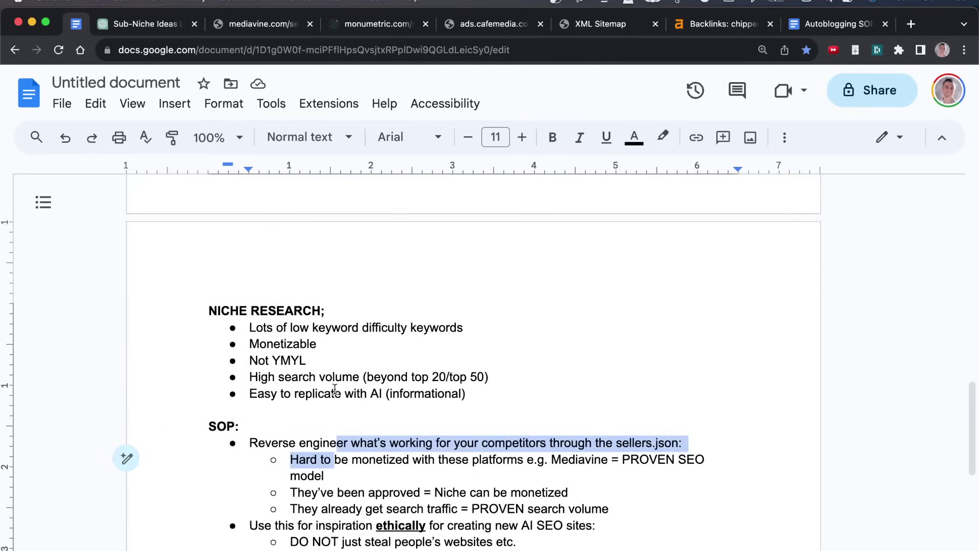
scroll(335, 389, down, 3)
drag(209, 199, 398, 354)
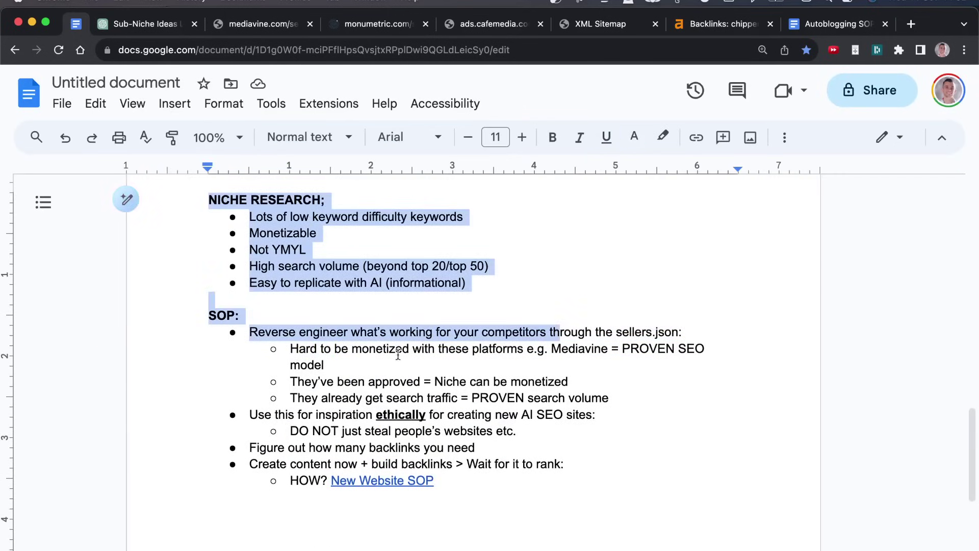
click(397, 355)
Step: Highlight the SOP heading and the sellers.json reverse-engineering bullet with its sub-bullets
drag(204, 315, 661, 404)
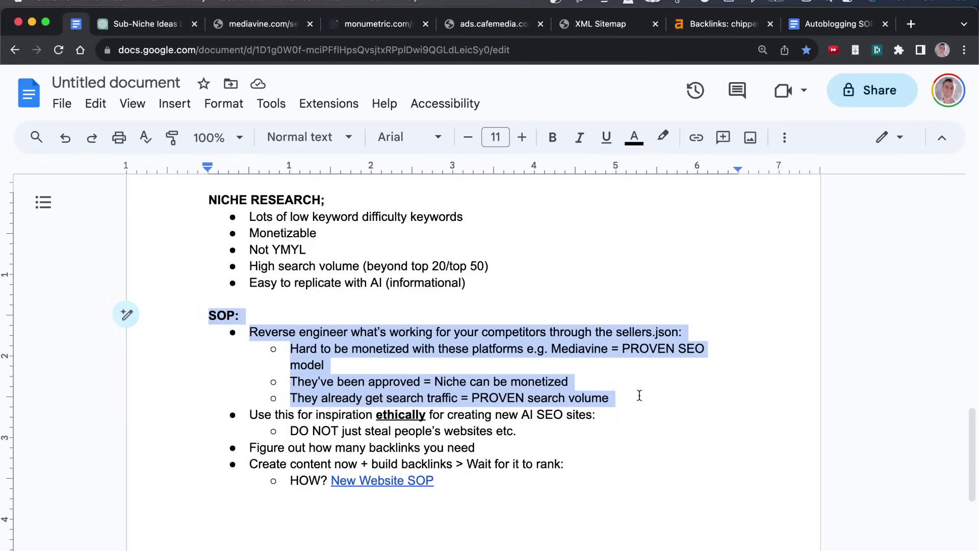
click(525, 402)
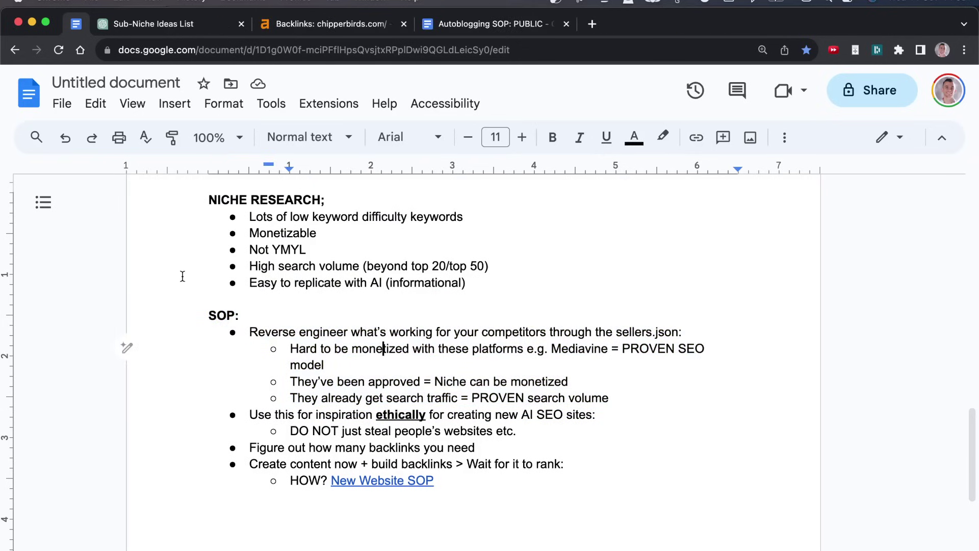
drag(184, 299, 331, 365)
click(683, 520)
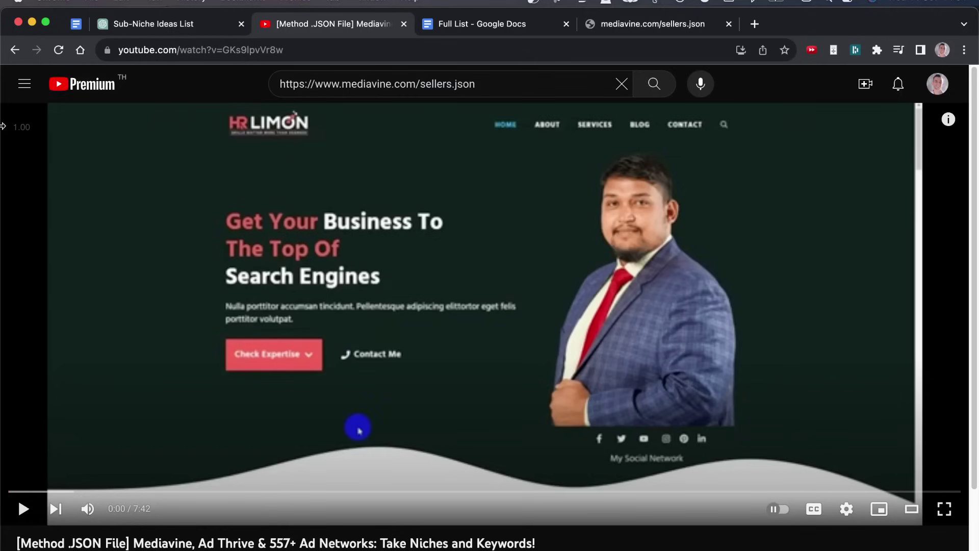
Step: Find the All File link in the YouTube video's description and look through the sellers.json URLs in the Full List document
scroll(775, 78, down, 1)
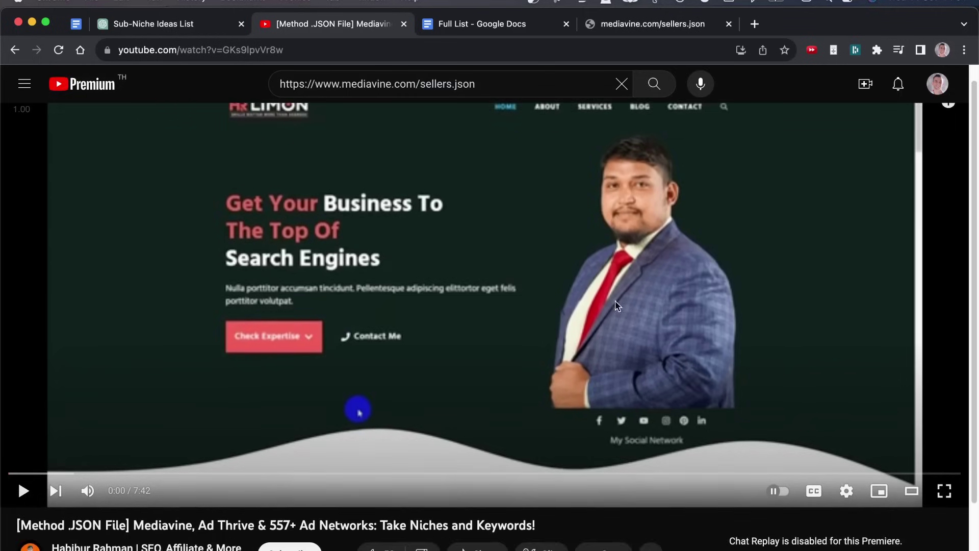
scroll(775, 78, up, 1)
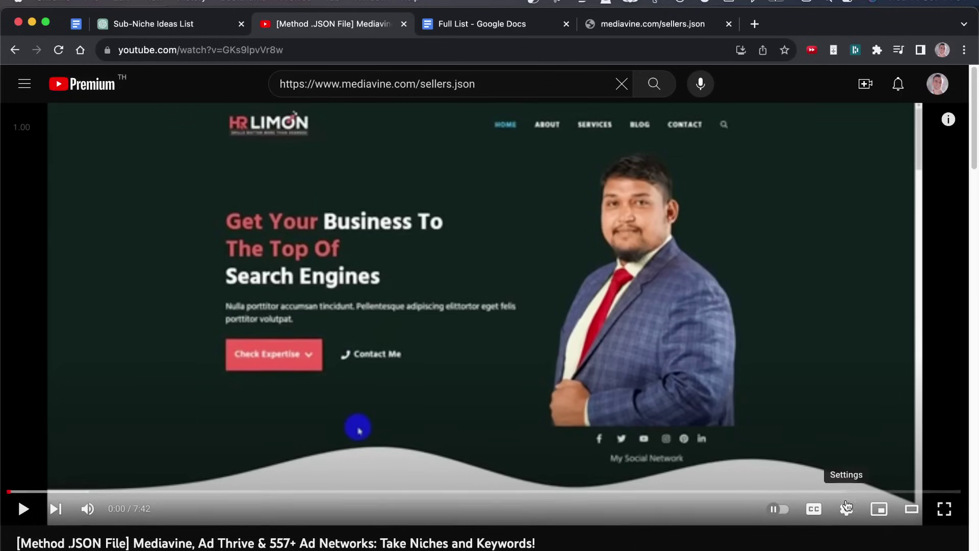
scroll(154, 191, down, 10)
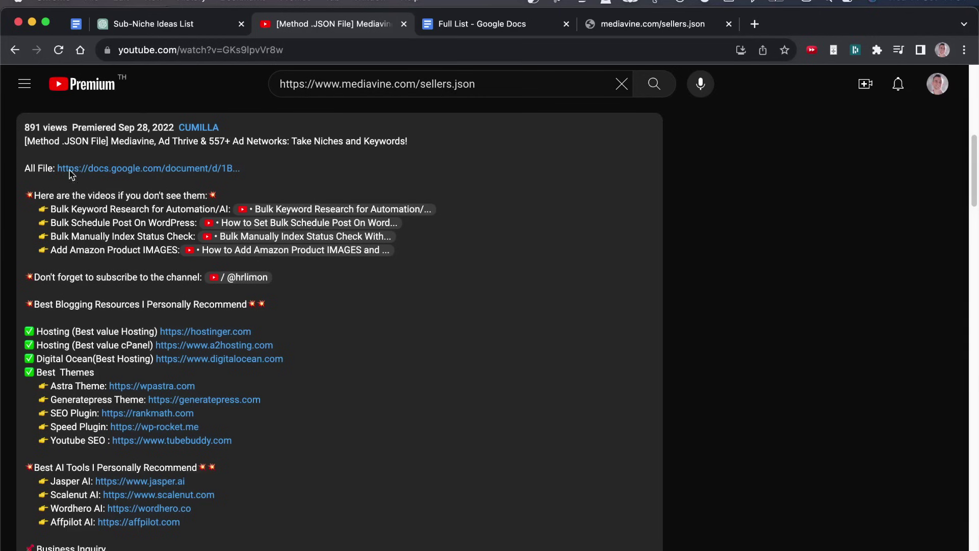
click(482, 24)
scroll(326, 375, down, 5)
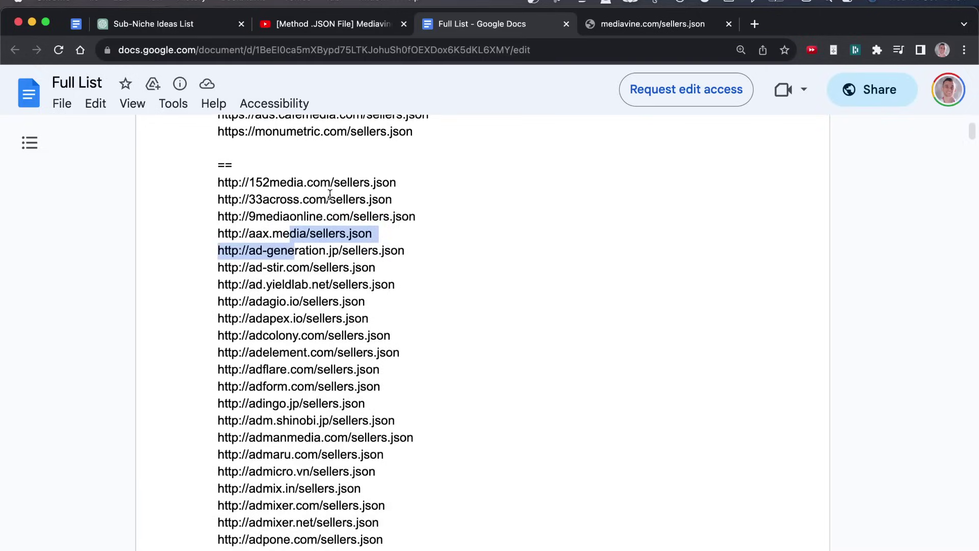
scroll(326, 375, down, 12)
click(333, 297)
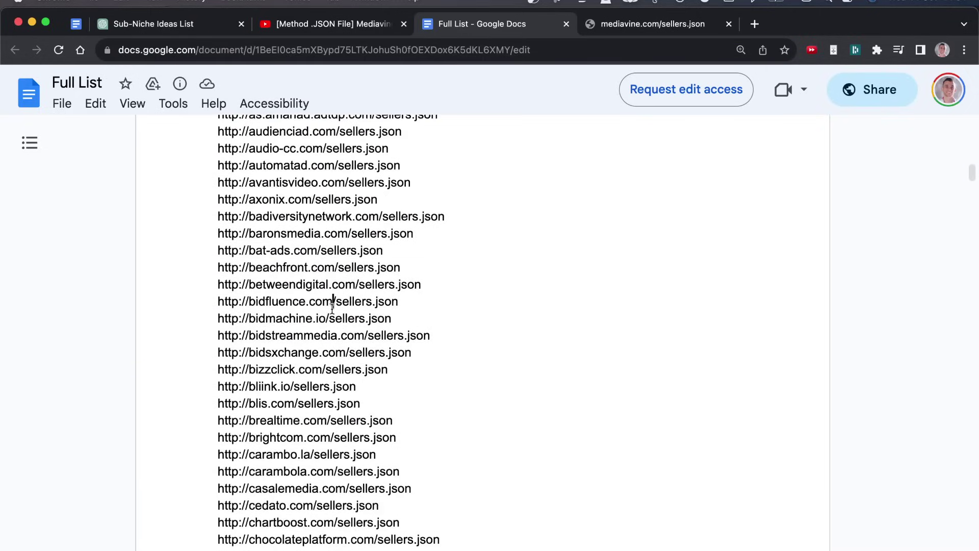
Step: Highlight the Mediavine, CafeMedia and Monumetric sellers.json links in the Full List document and browse the remaining URLs
key(super+Up)
drag(218, 213, 492, 258)
click(270, 212)
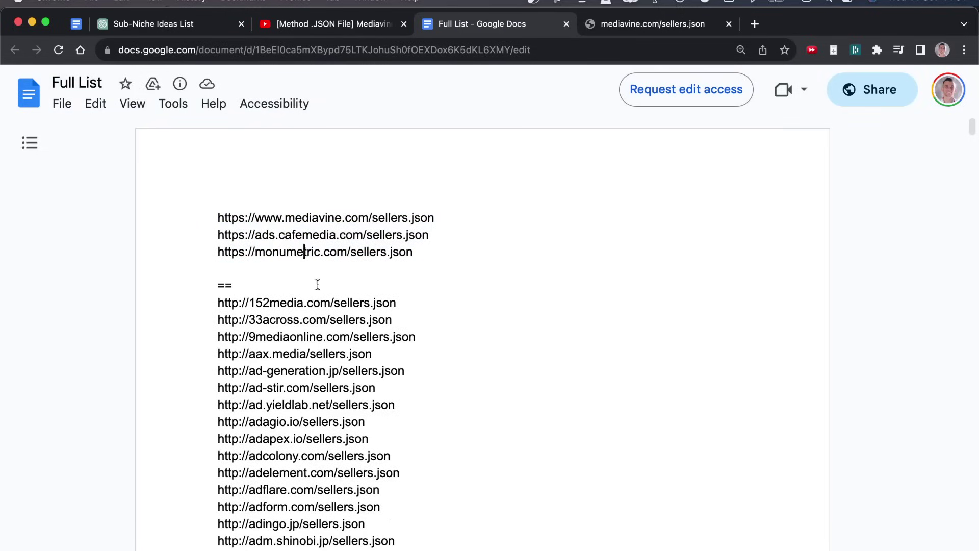
drag(217, 213, 500, 250)
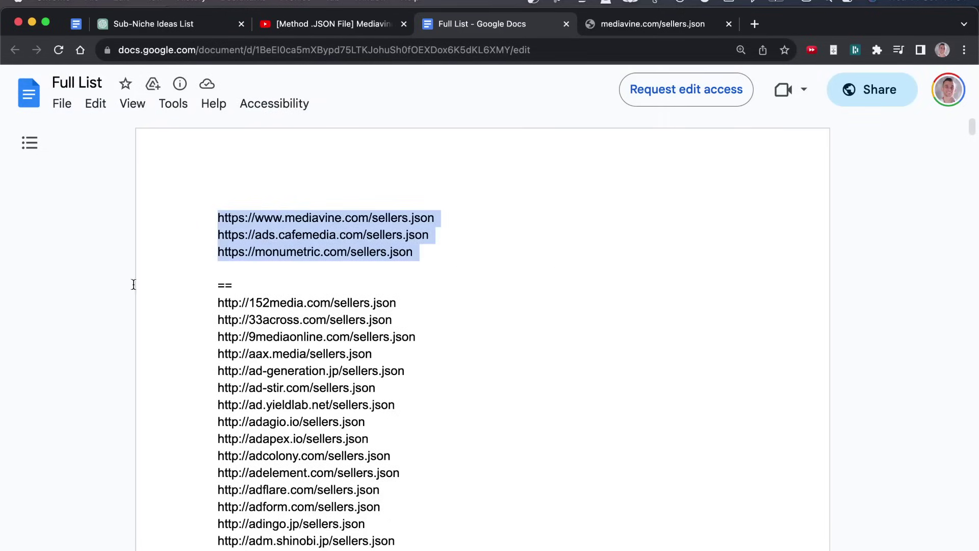
scroll(372, 335, down, 20)
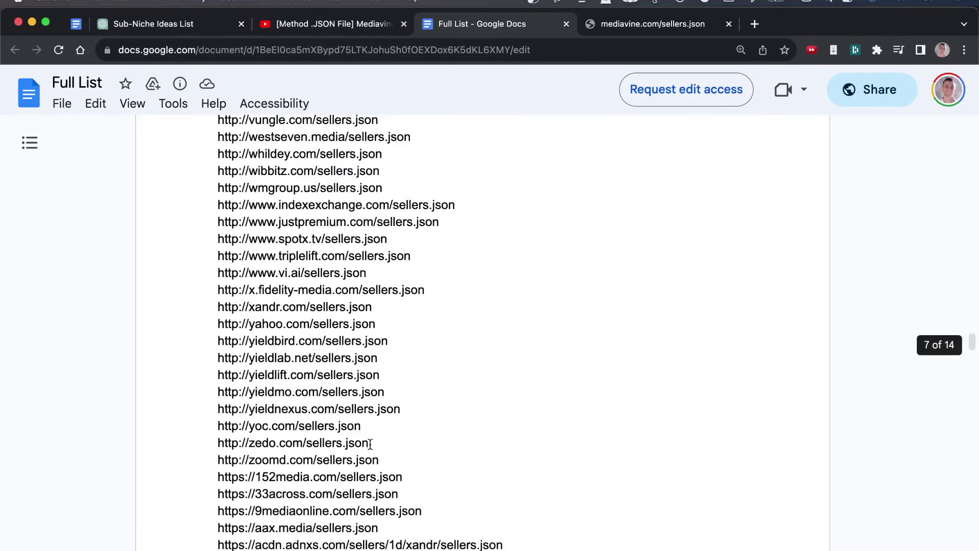
scroll(370, 444, down, 20)
Step: Return to the untitled document and highlight the entire SOP section, followed by the niche research and SOP text together
key(super+1)
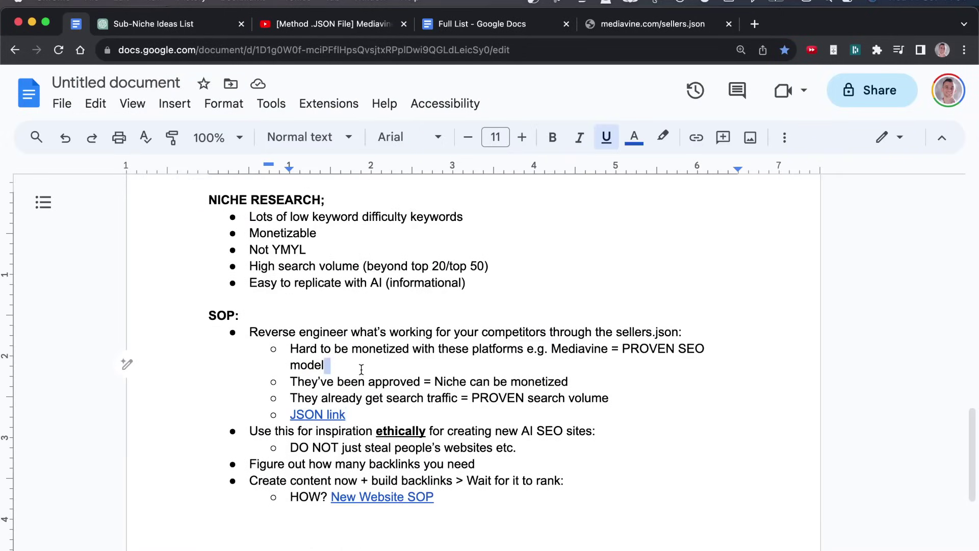
drag(192, 319, 551, 543)
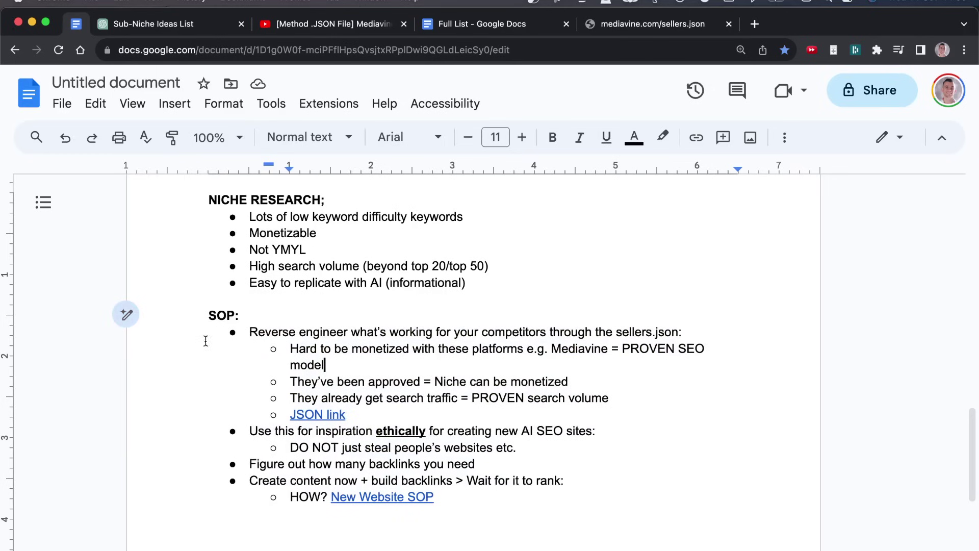
drag(206, 314, 439, 503)
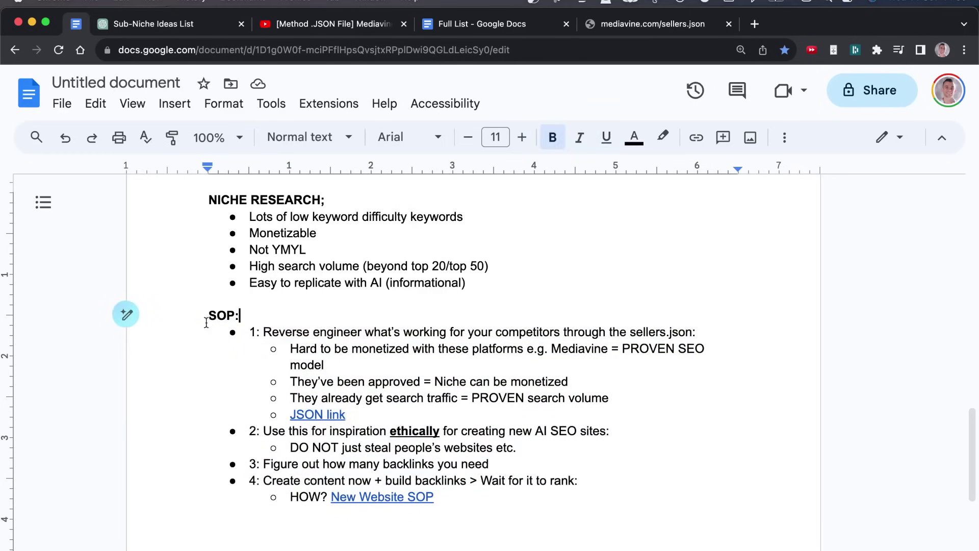
drag(210, 319, 438, 502)
click(609, 332)
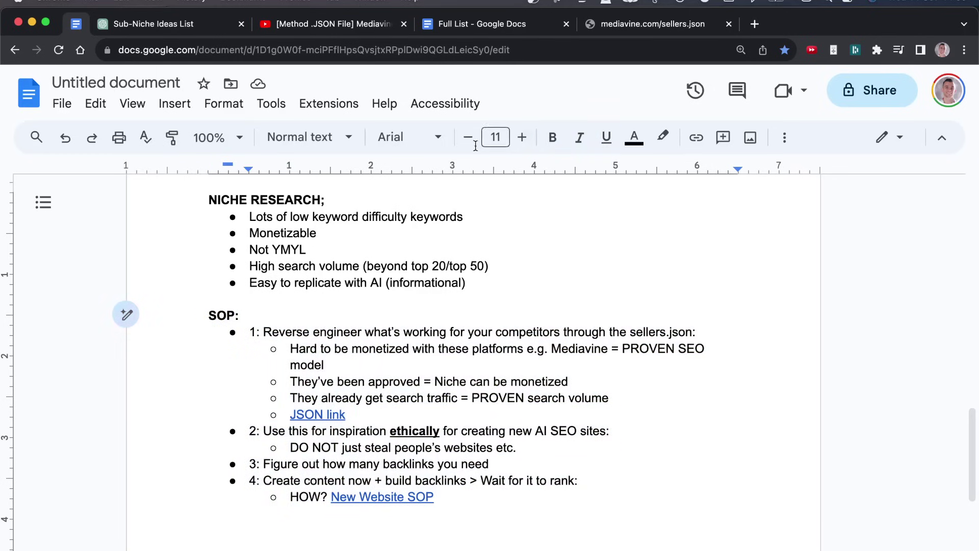
drag(208, 199, 559, 465)
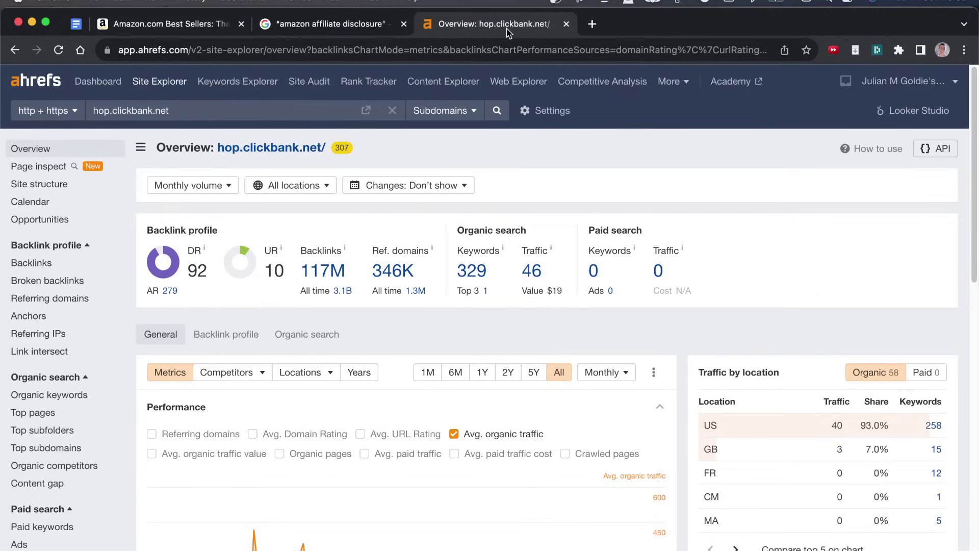
Step: Enlarge the Ahrefs overview page of hop.clickbank.net for easier reading
key(super+equal)
key(super+equal)
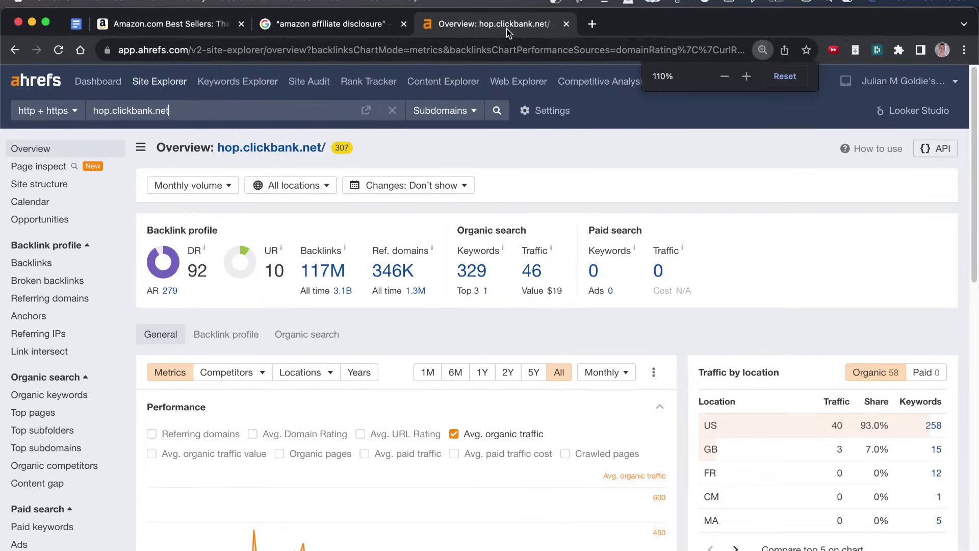
key(super+equal)
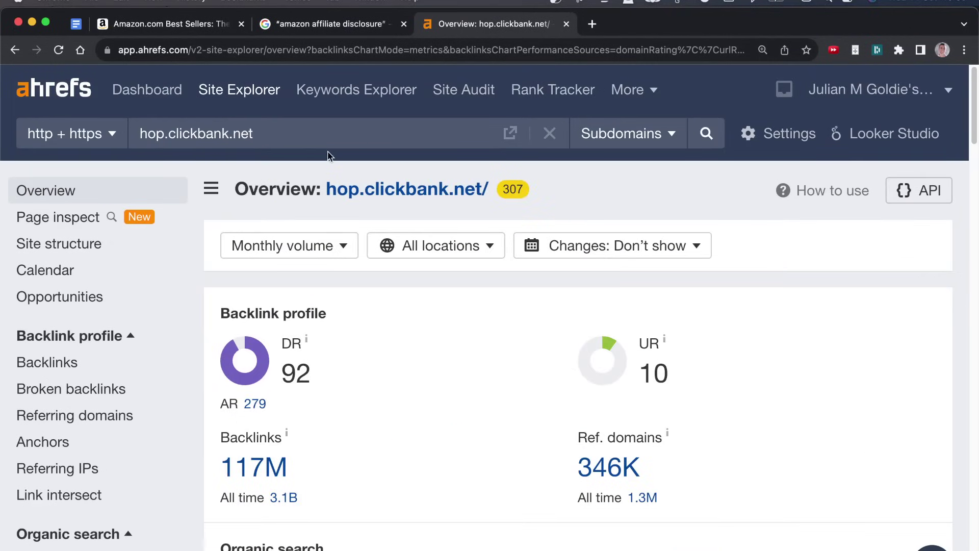
Step: Open the Backlinks report for hop.clickbank.net, grouped as one link per domain, with the page at its default zoom
click(314, 136)
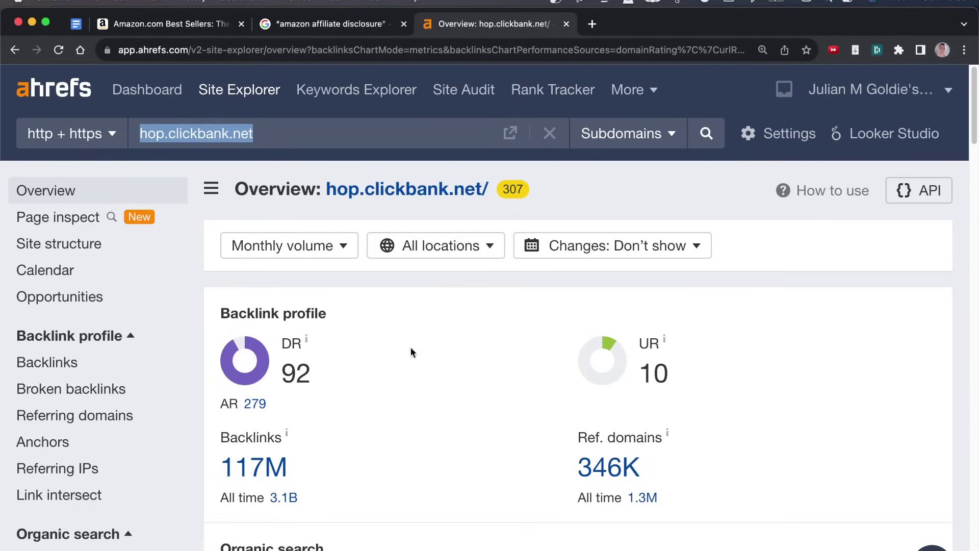
key(super+minus)
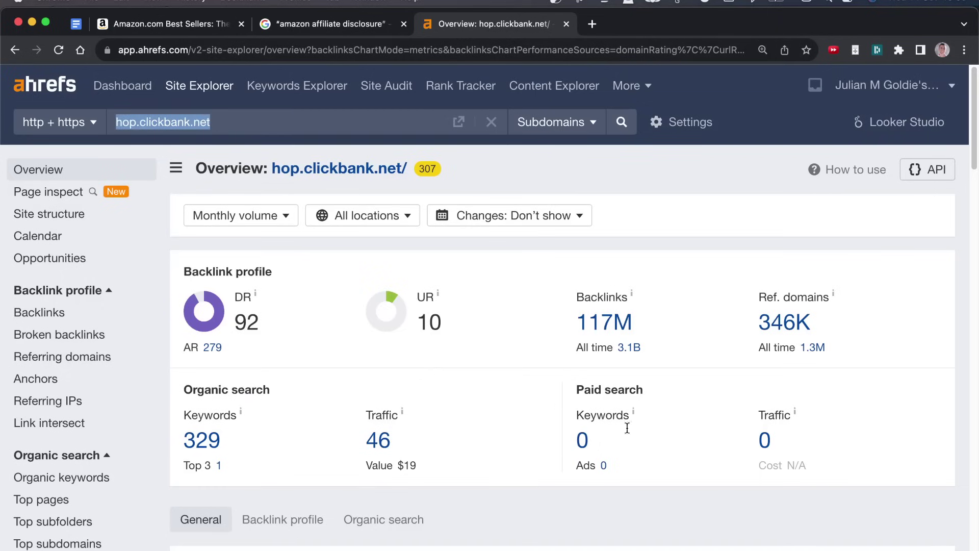
click(617, 185)
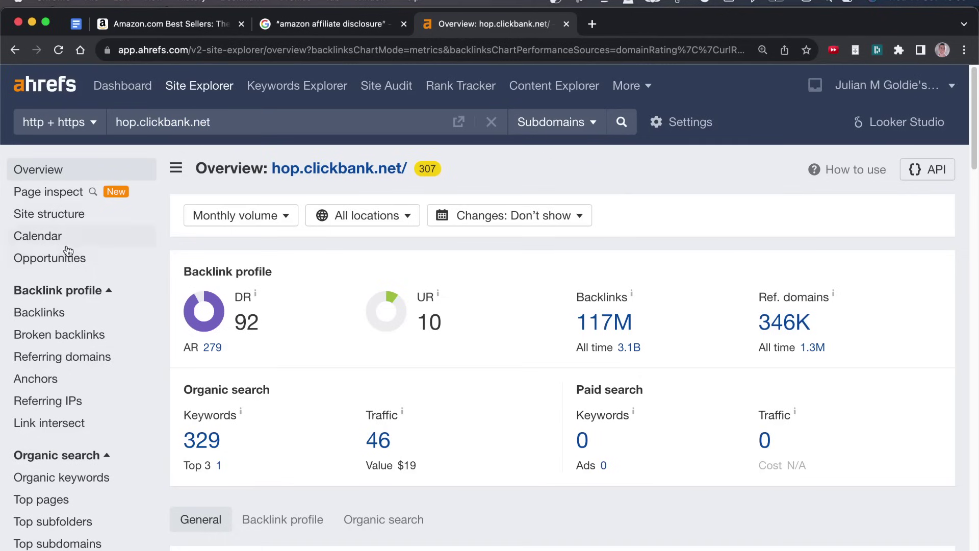
click(64, 318)
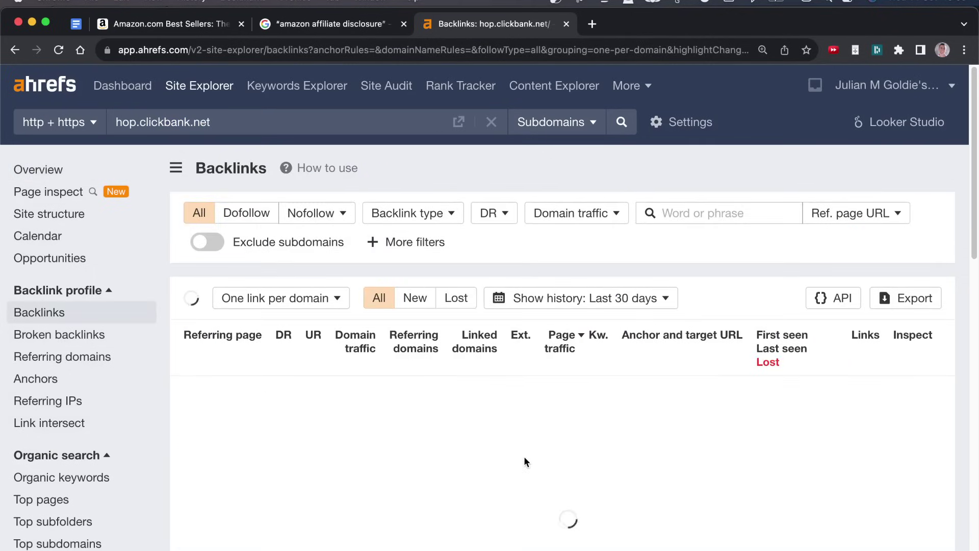
key(super+0)
click(221, 252)
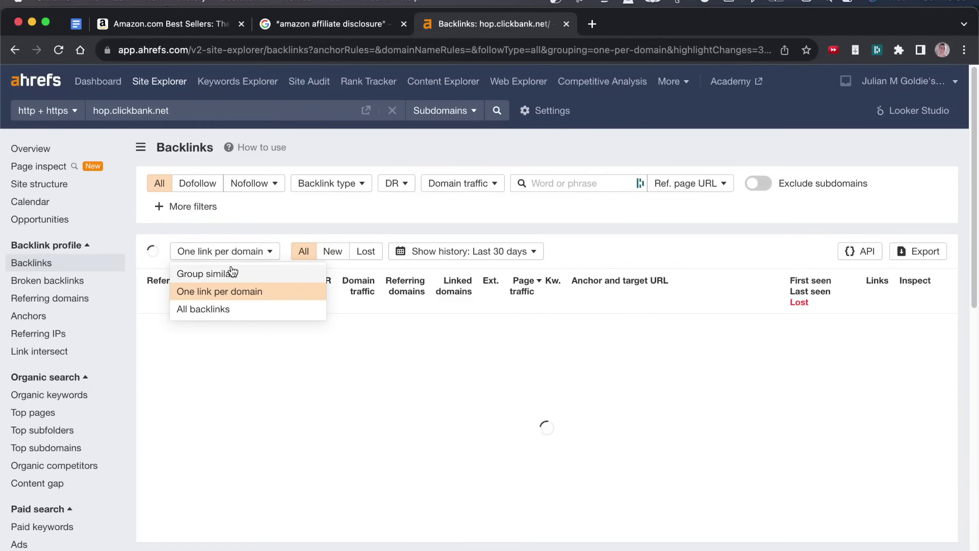
click(228, 294)
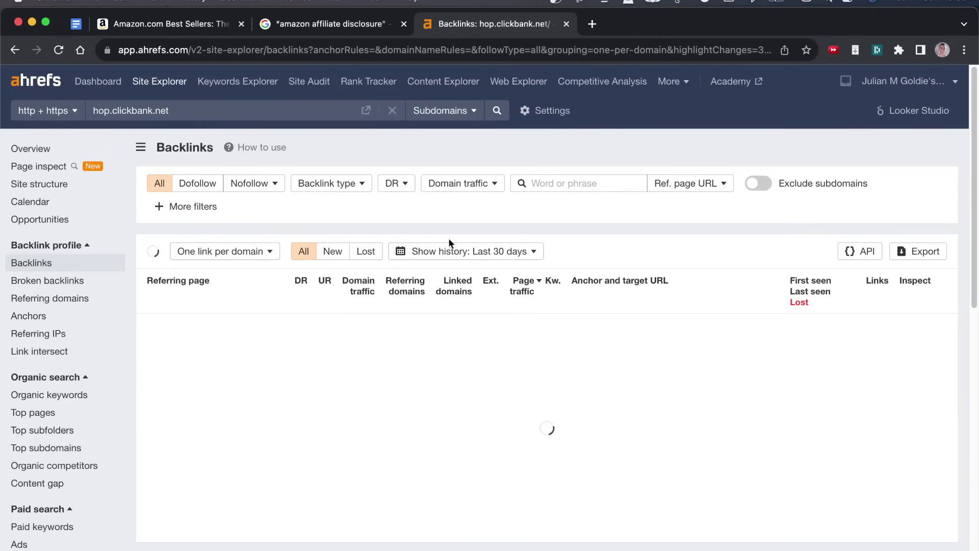
Step: Filter the backlinks to a maximum domain rating of 20 and show the results
click(398, 183)
key(Tab)
text(20)
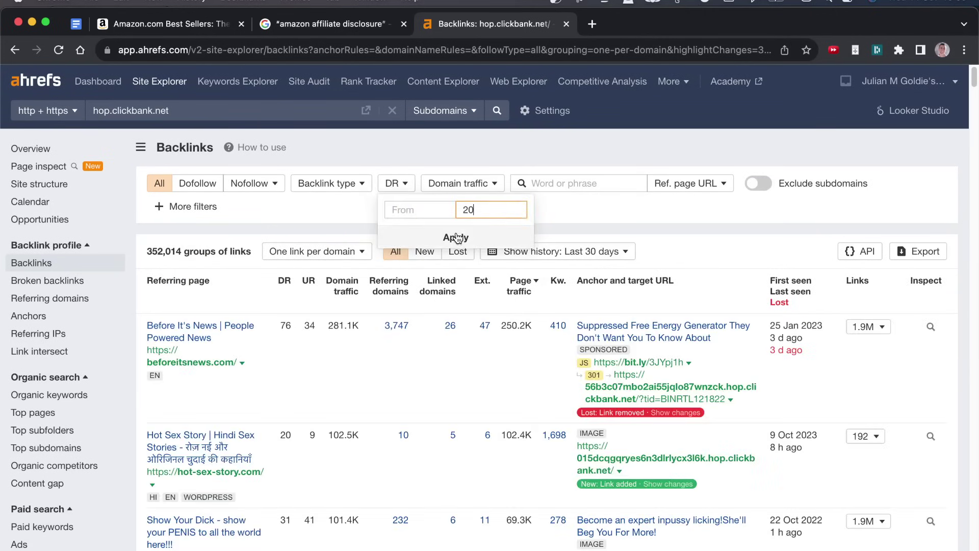
click(456, 238)
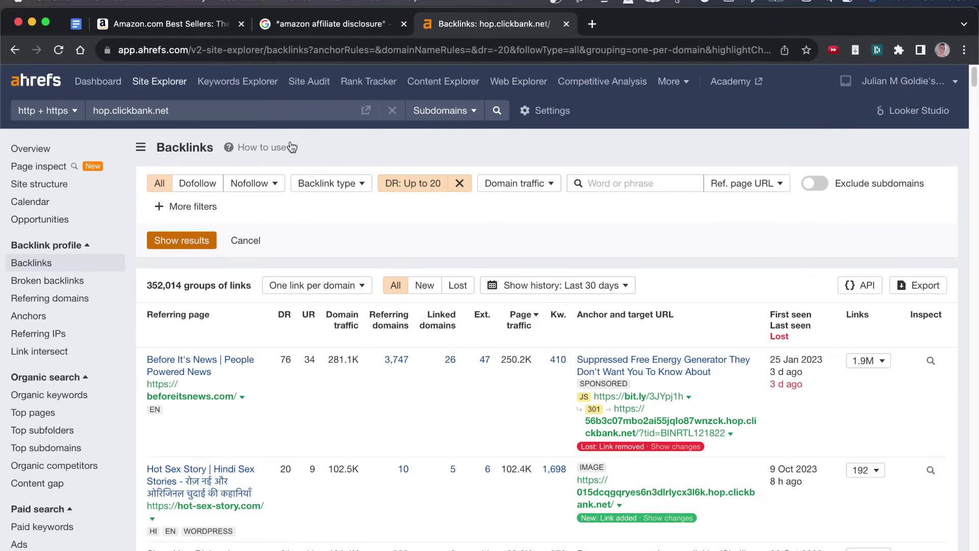
key(Return)
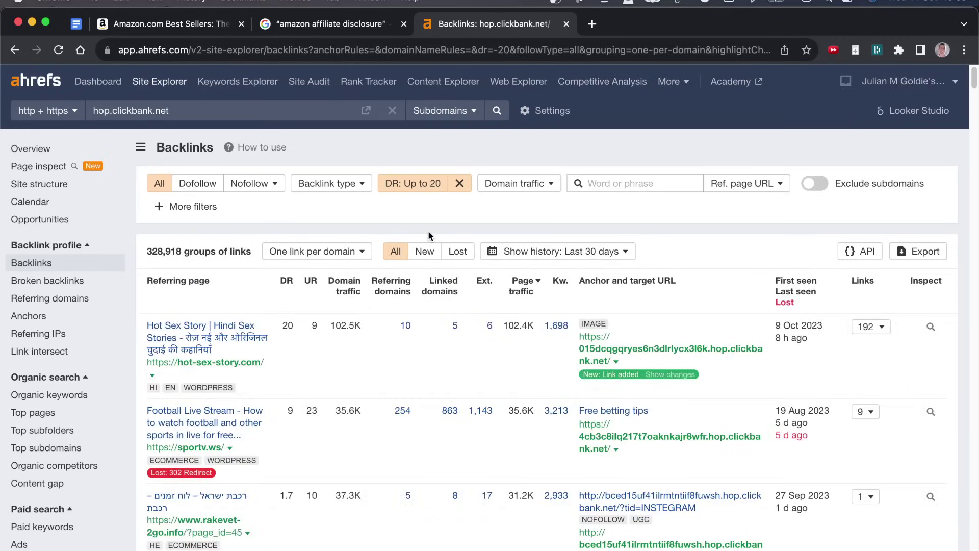
Step: Find the lotteryresulttoday.org Night Teer Result page in the backlinks and examine its DR, domain traffic and referring domains
scroll(457, 437, down, 10)
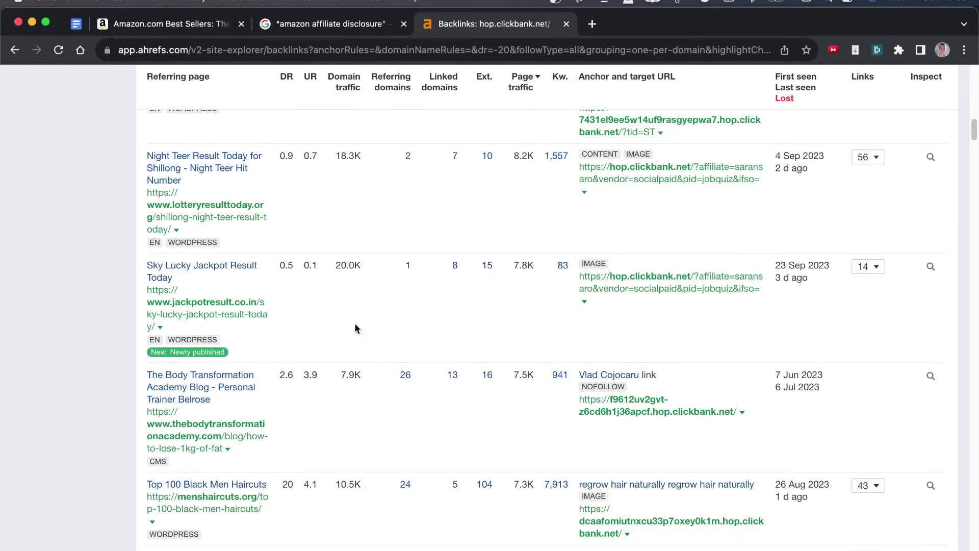
drag(379, 156, 302, 155)
click(417, 173)
double_click(285, 155)
key(super+equal)
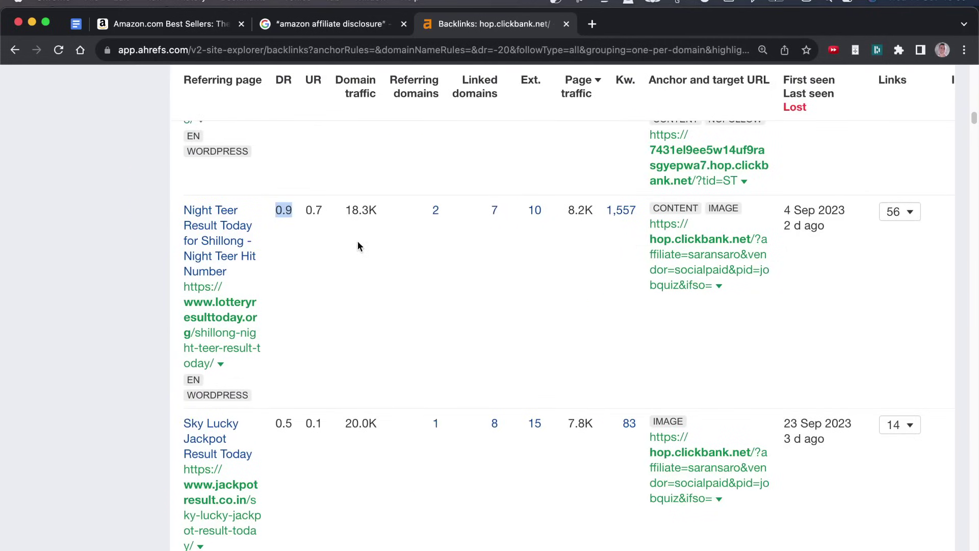
double_click(359, 210)
click(350, 215)
drag(278, 197, 360, 304)
click(345, 174)
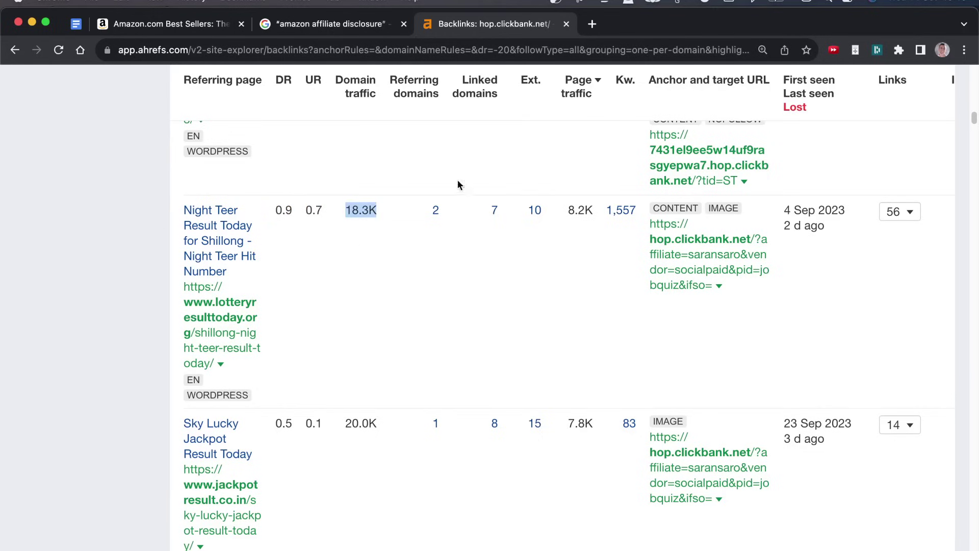
double_click(435, 210)
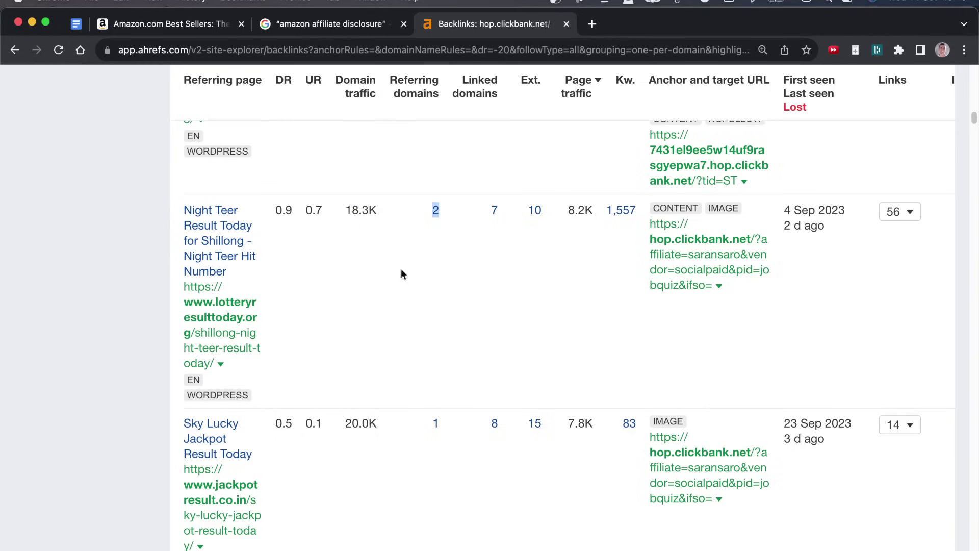
super+click(666, 269)
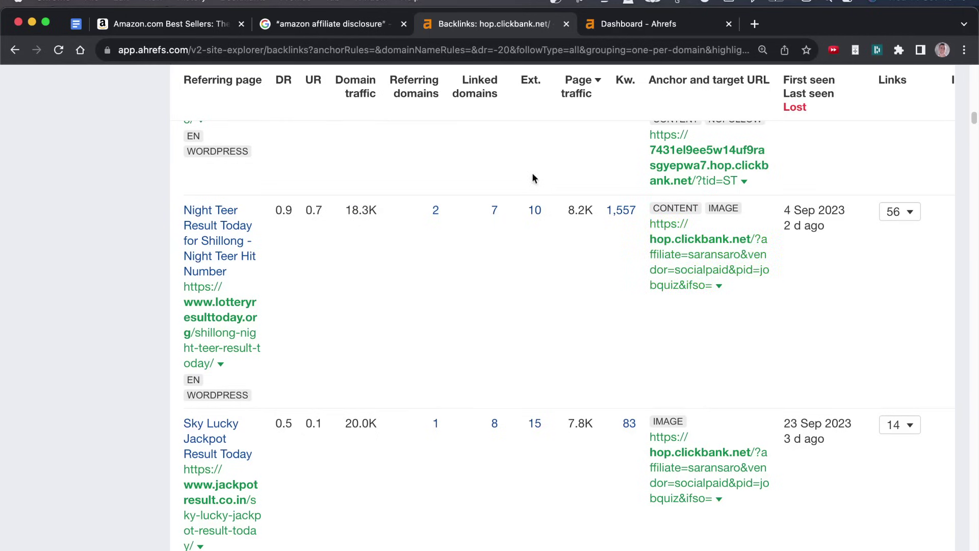
right_click(207, 241)
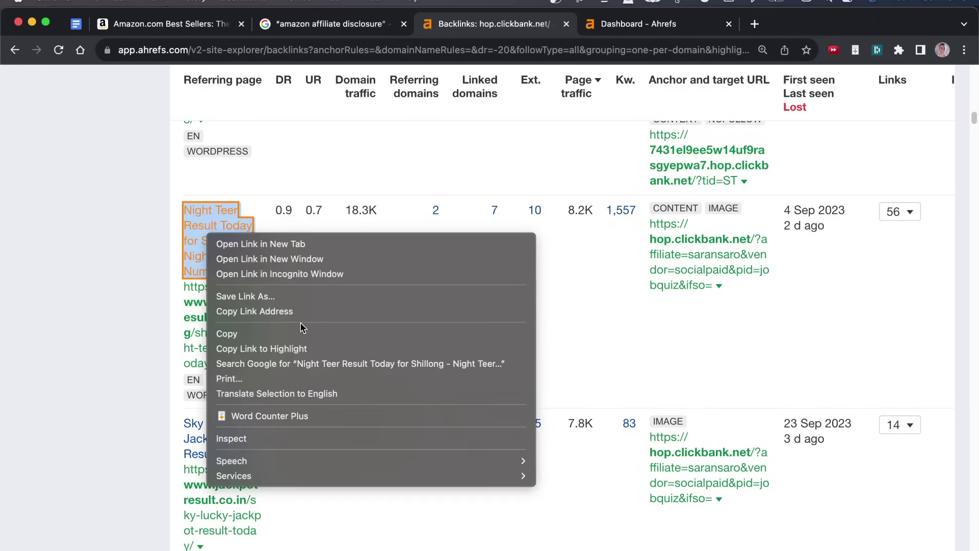
click(300, 312)
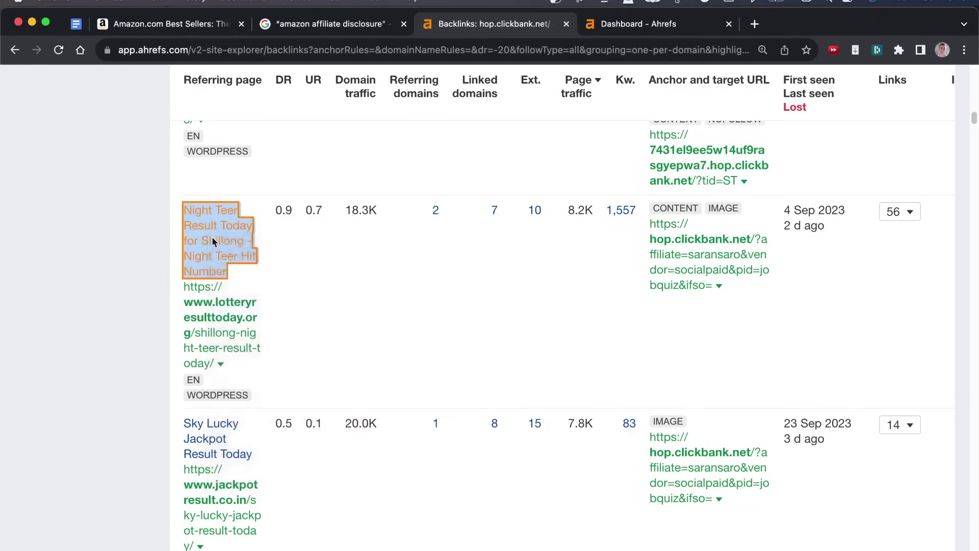
click(634, 19)
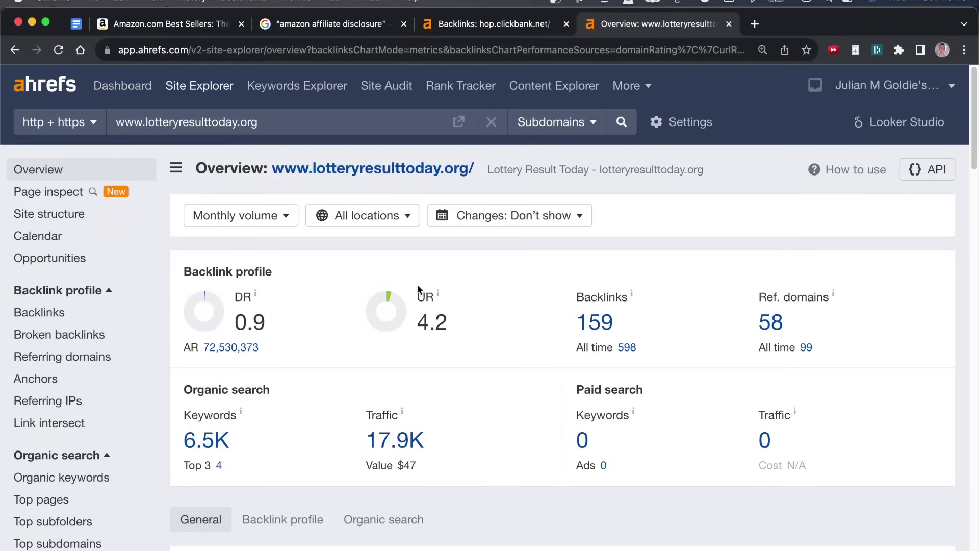
Step: Highlight the DR and the organic keywords and traffic figures in the lotteryresulttoday.org overview
scroll(299, 285, down, 1)
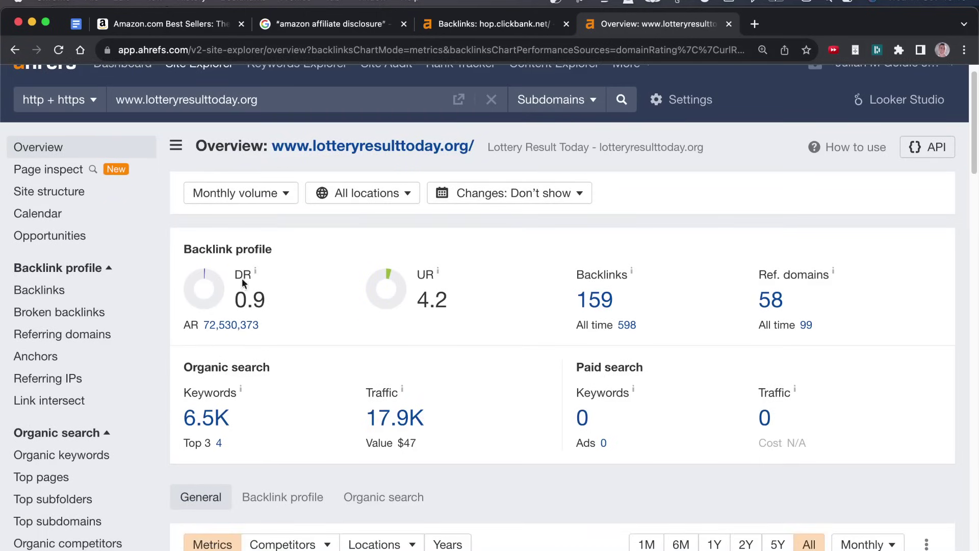
drag(243, 283, 271, 301)
click(338, 369)
drag(337, 379, 459, 435)
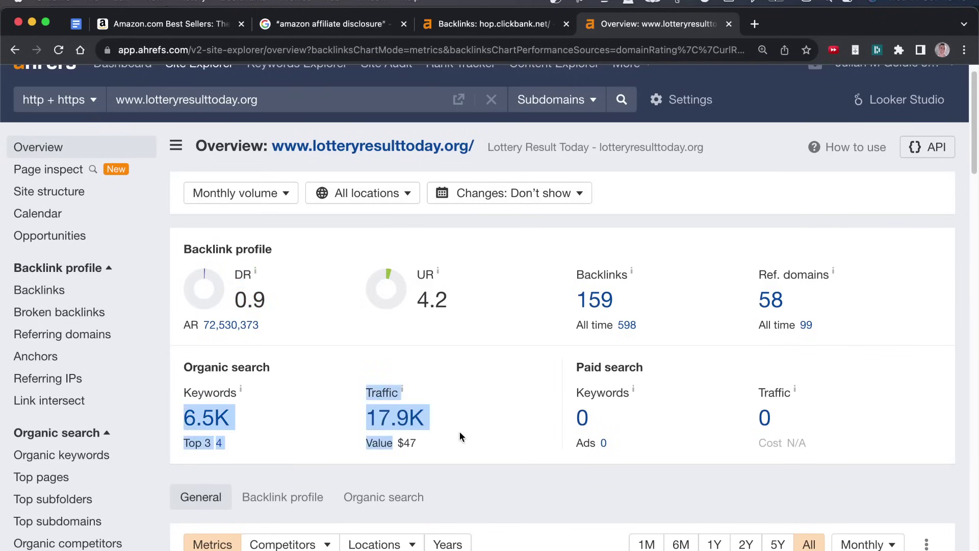
click(478, 25)
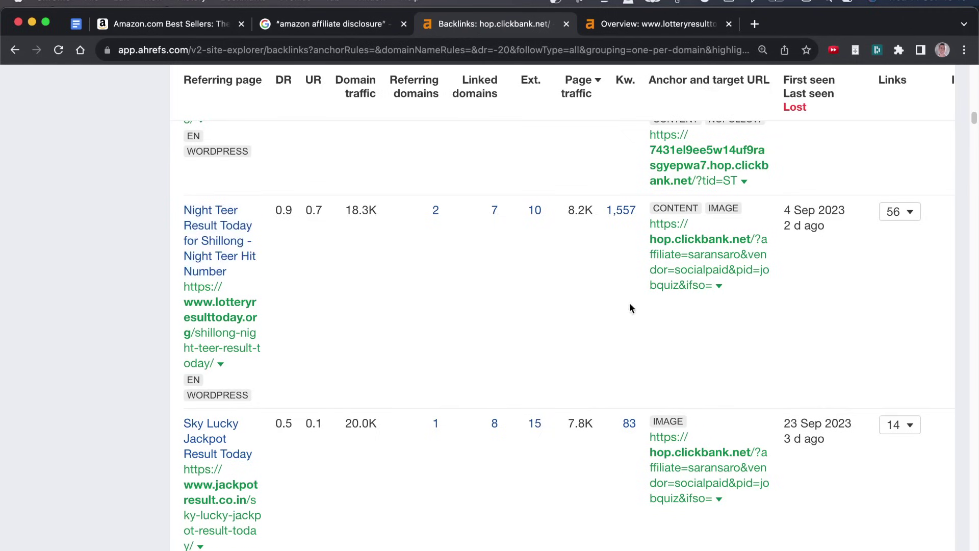
key(ctrl+Tab)
click(191, 377)
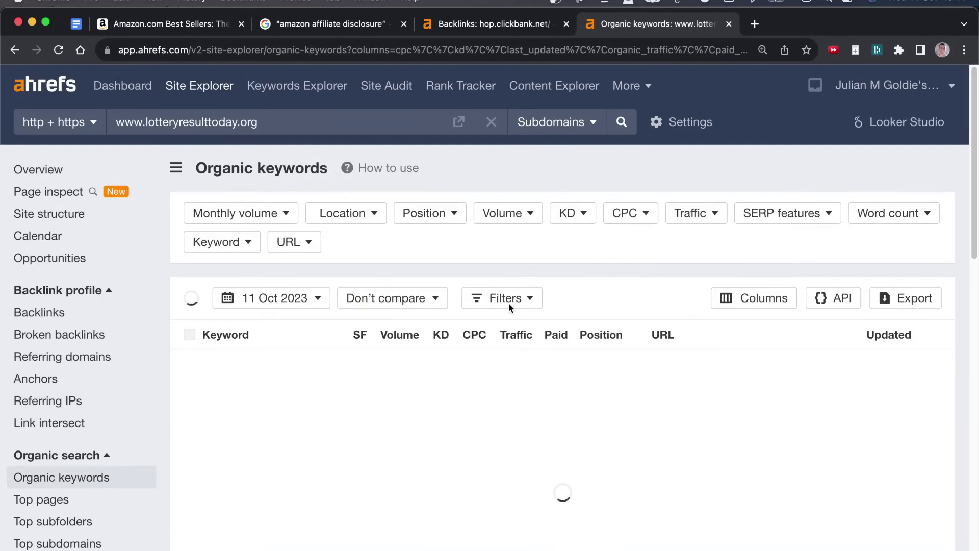
key(super+0)
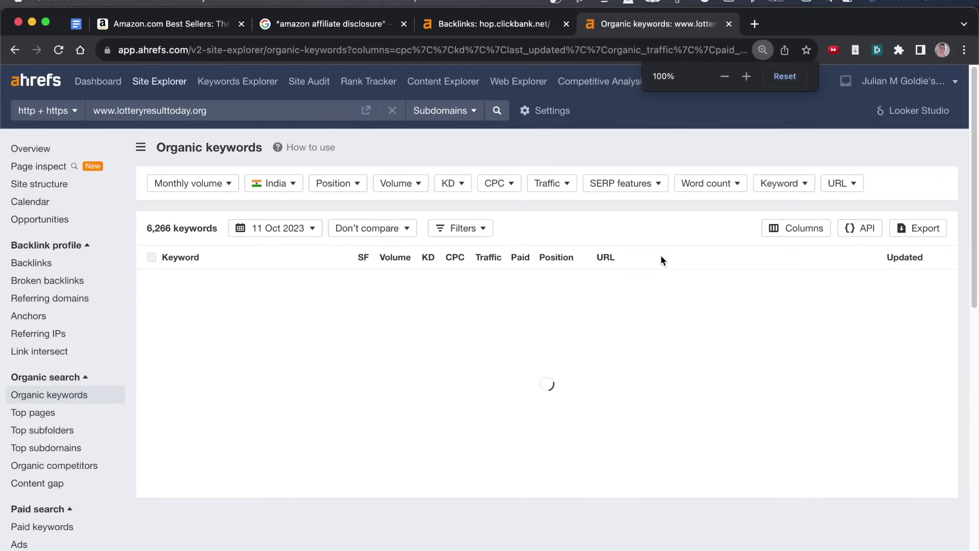
scroll(396, 532, down, 10)
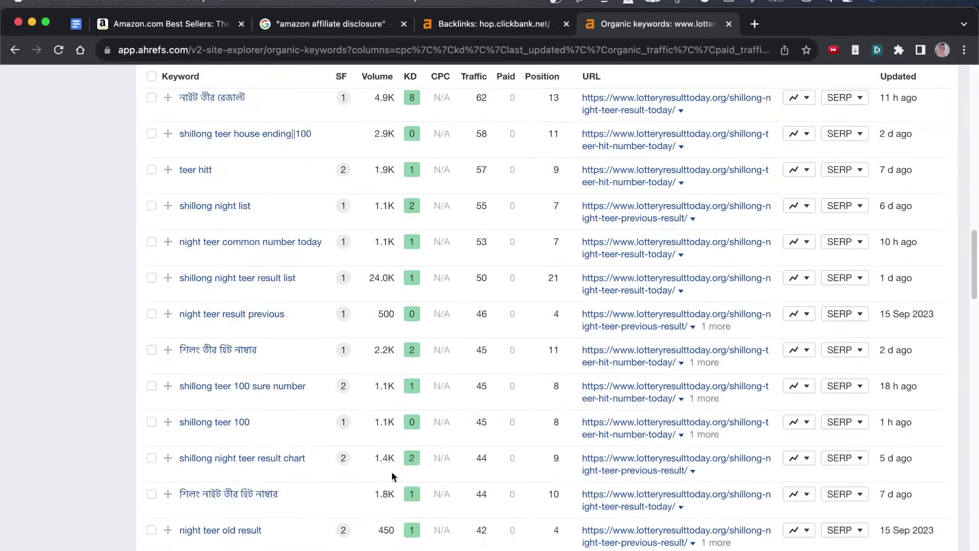
scroll(415, 518, up, 15)
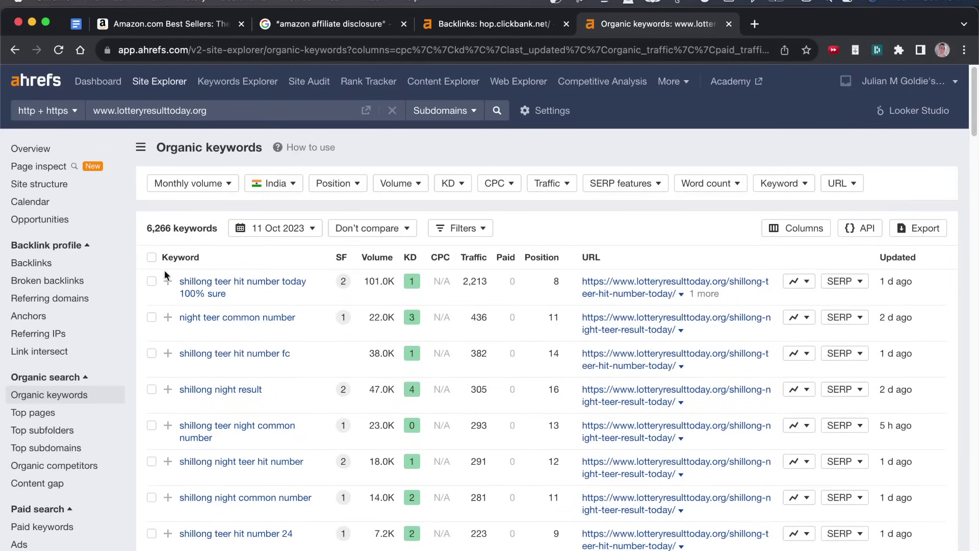
scroll(284, 544, down, 10)
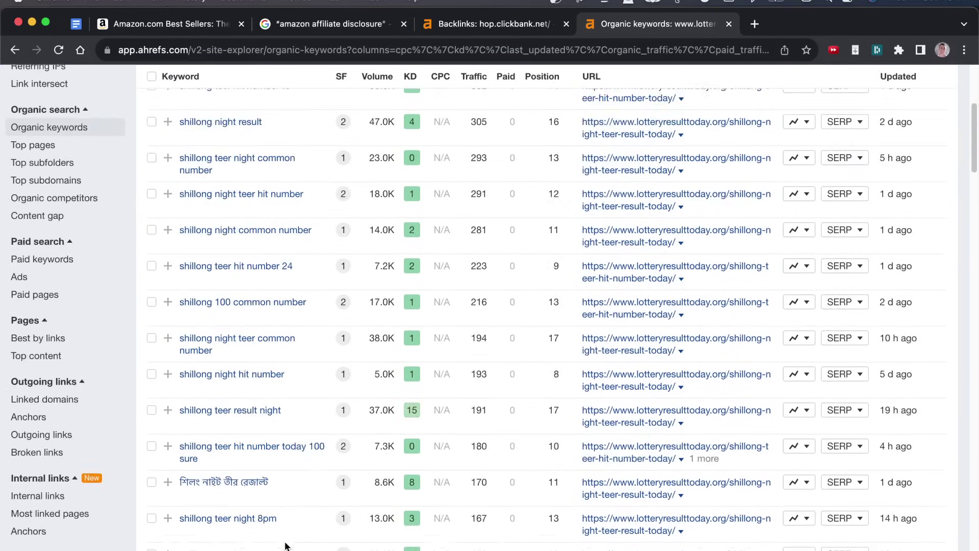
scroll(317, 546, up, 12)
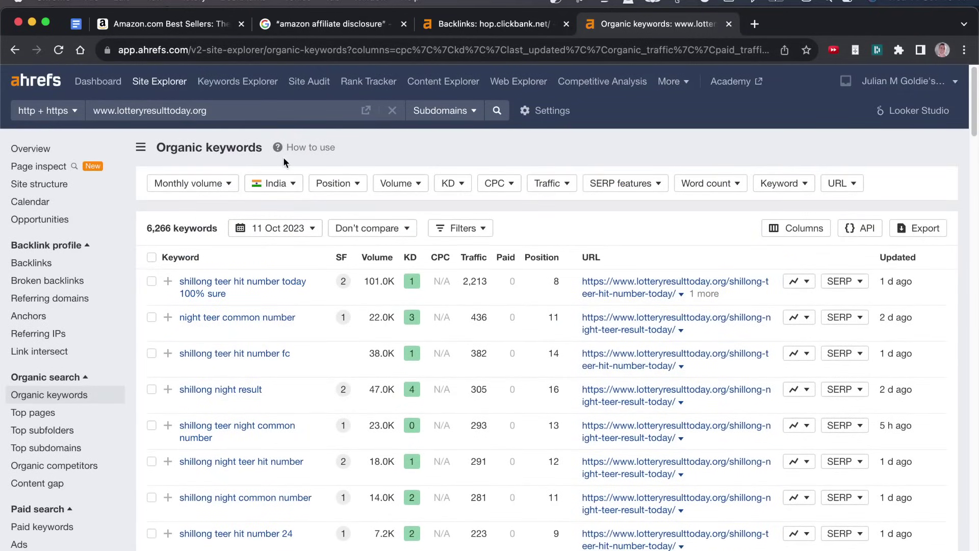
scroll(494, 401, down, 10)
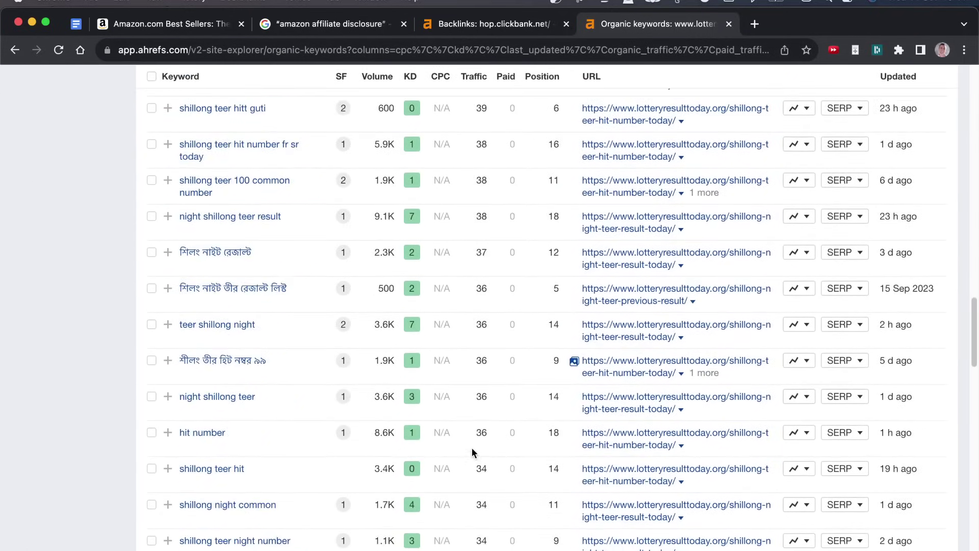
scroll(472, 446, up, 12)
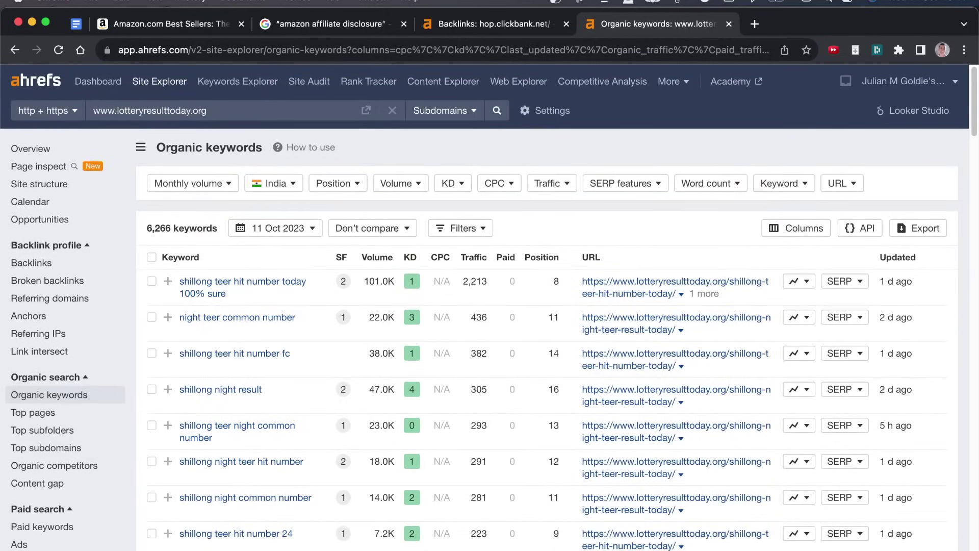
Step: Check the backlinks list and the organic keywords once more, and close the lotteryresulttoday.org keywords tab
click(451, 25)
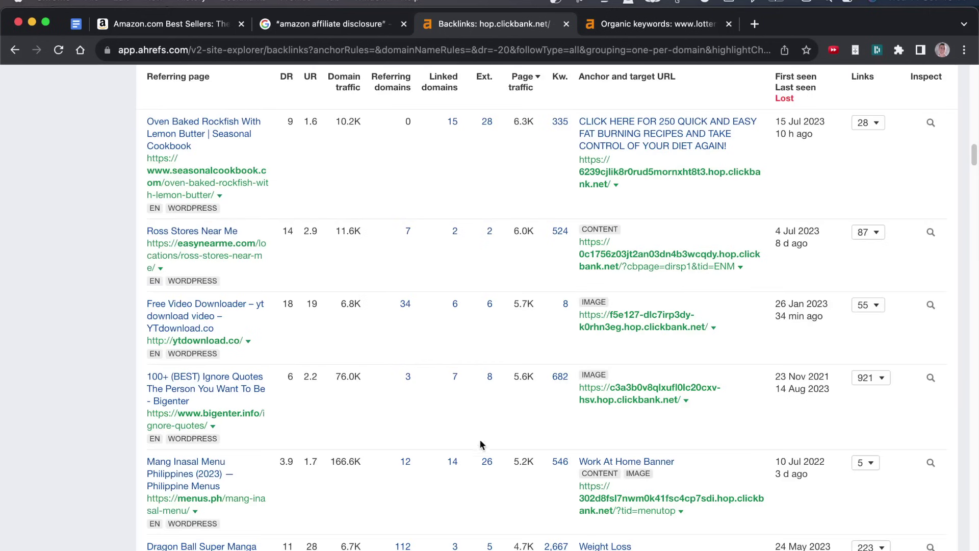
click(645, 24)
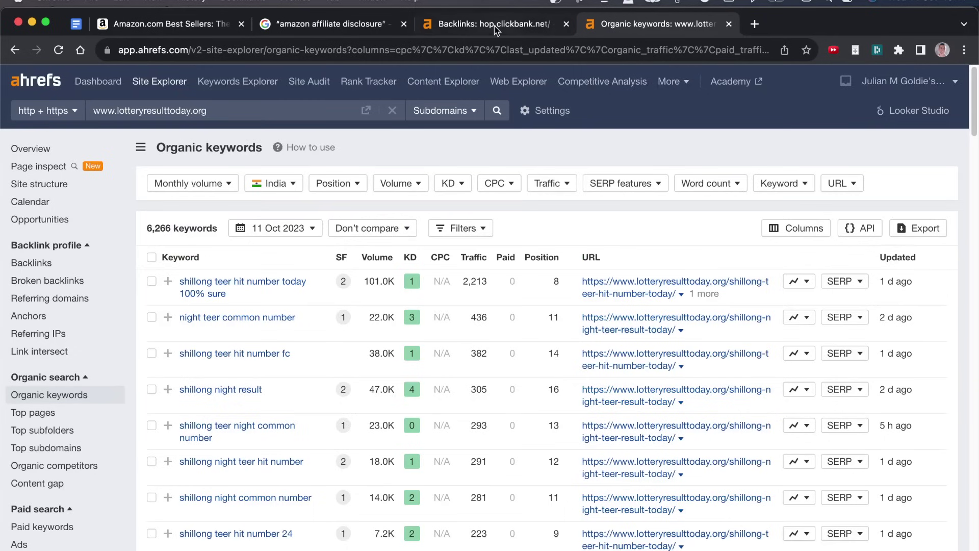
scroll(510, 406, down, 10)
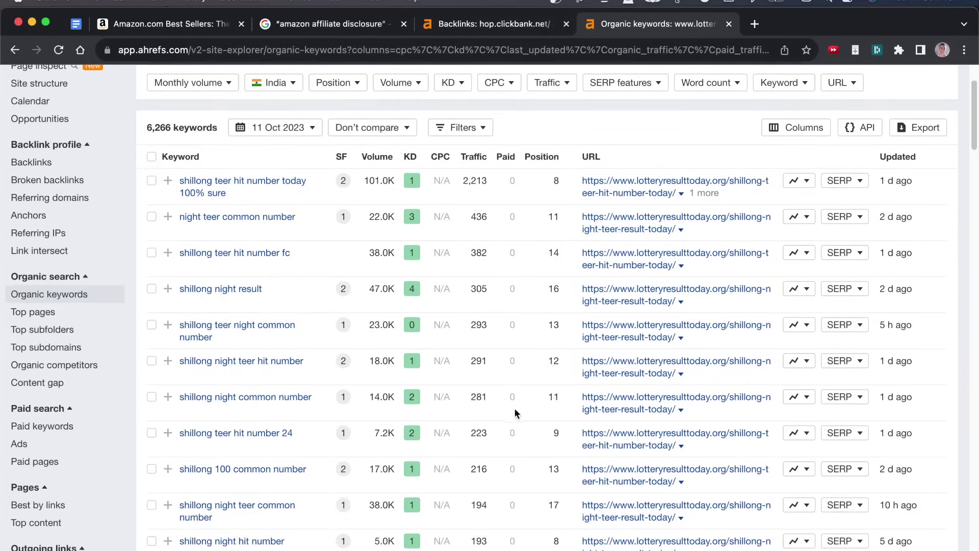
key(super+w)
Step: Look through the low-DR sites in the filtered hop.clickbank.net backlinks list for niche ideas with high domain traffic
scroll(378, 369, up, 1)
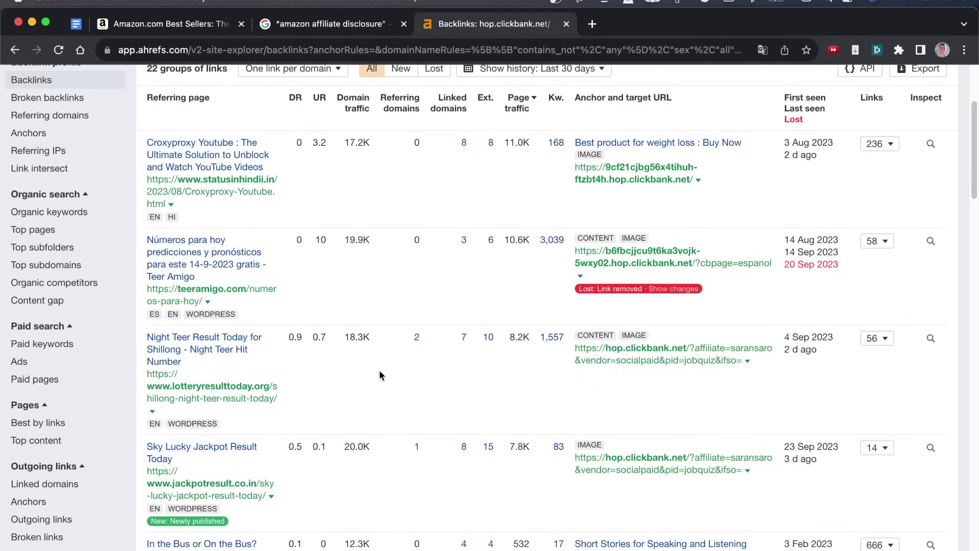
scroll(374, 439, down, 3)
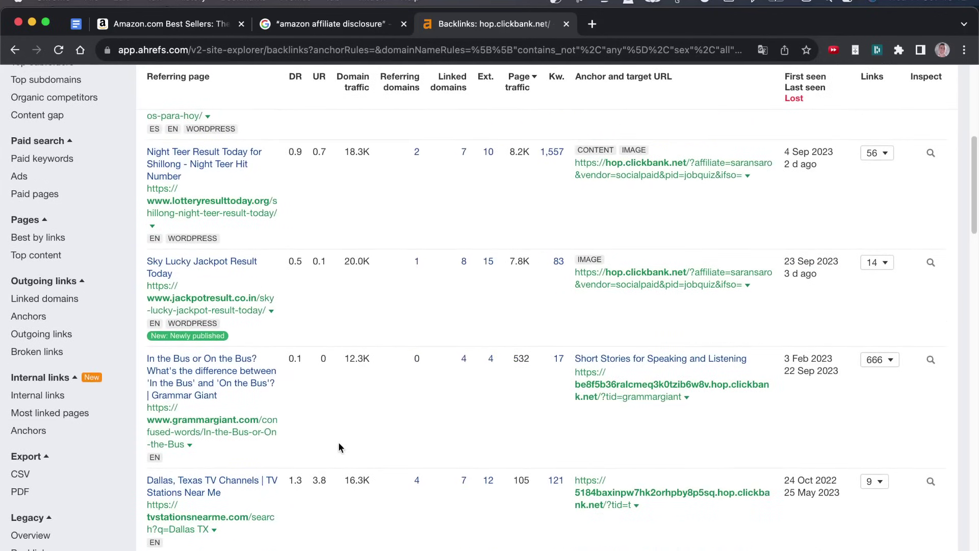
scroll(360, 430, down, 3)
scroll(461, 436, down, 4)
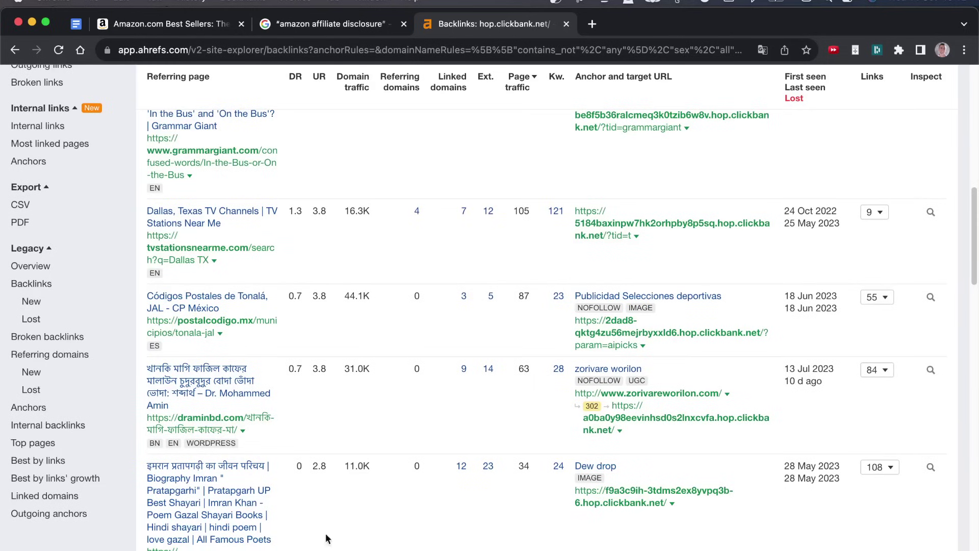
scroll(351, 293, up, 7)
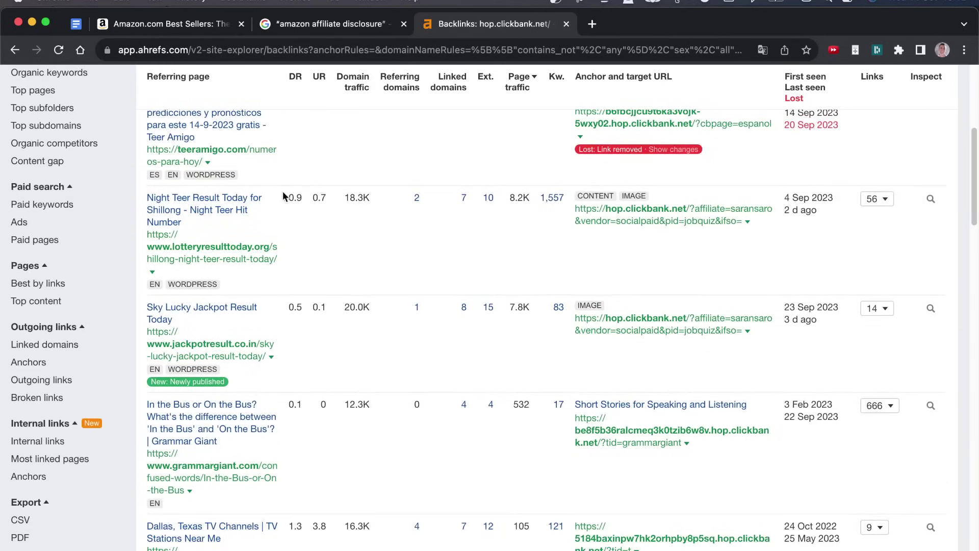
Step: Highlight the DR of the jackpotresult.co.in backlink and look further down the list for other low-DR sites with high domain traffic
scroll(332, 277, up, 1)
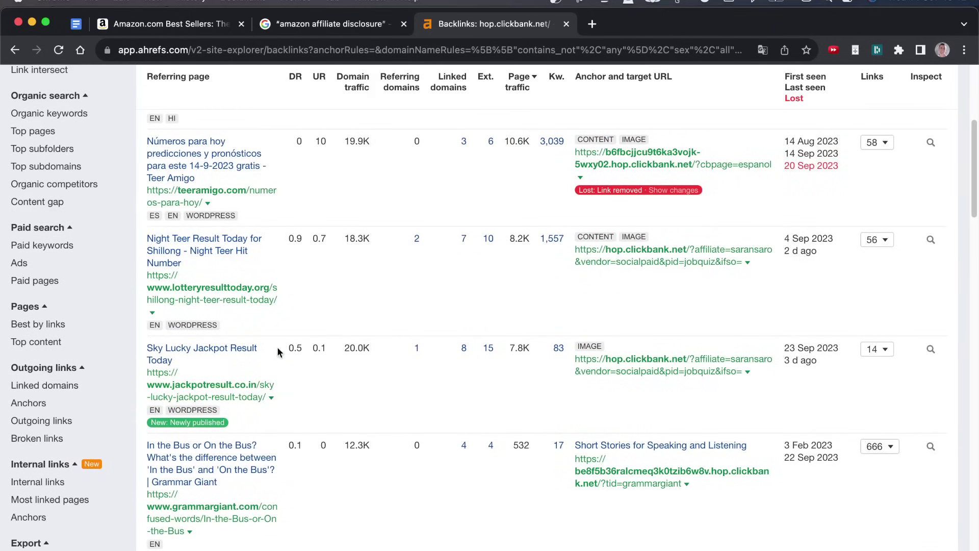
drag(286, 348, 340, 343)
click(632, 385)
scroll(607, 374, down, 10)
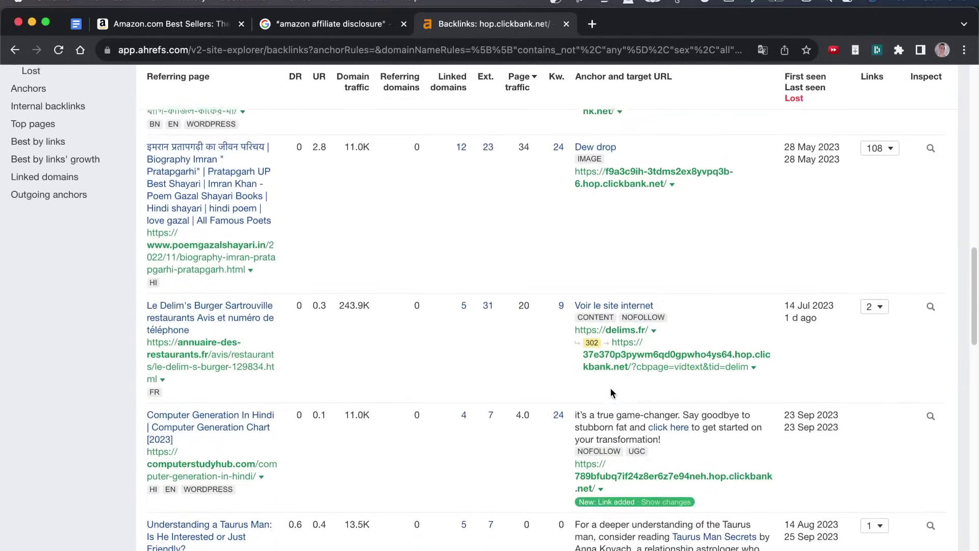
scroll(608, 394, up, 2)
scroll(331, 280, down, 3)
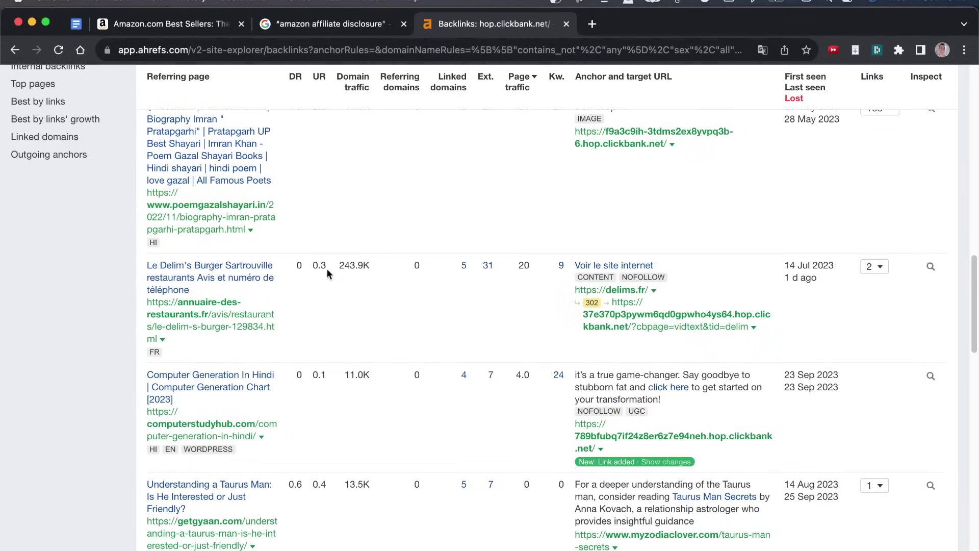
Step: Highlight the DR, domain traffic and URL of the annuaire-des-restaurants.fr backlink, and open the site's overview in Site Explorer
drag(308, 265, 285, 263)
drag(372, 265, 337, 266)
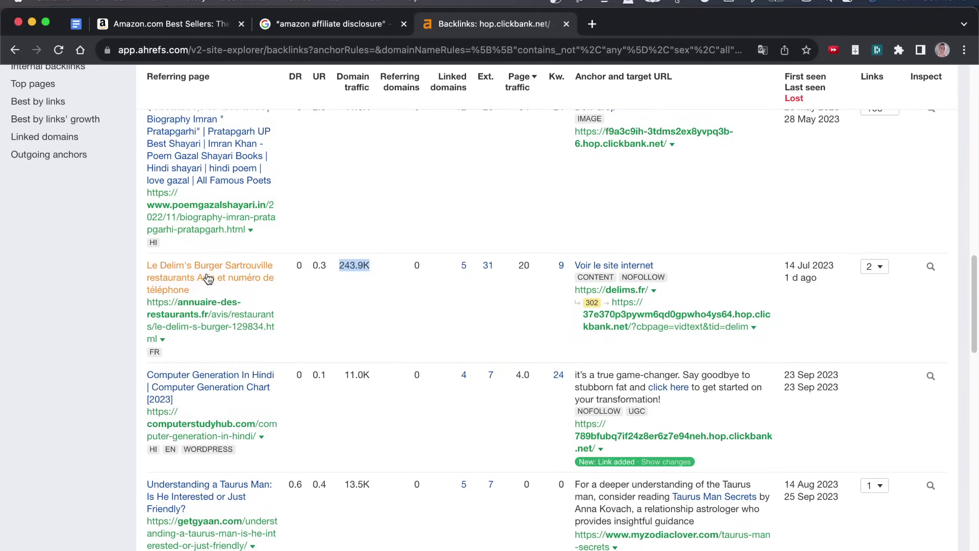
drag(141, 263, 259, 336)
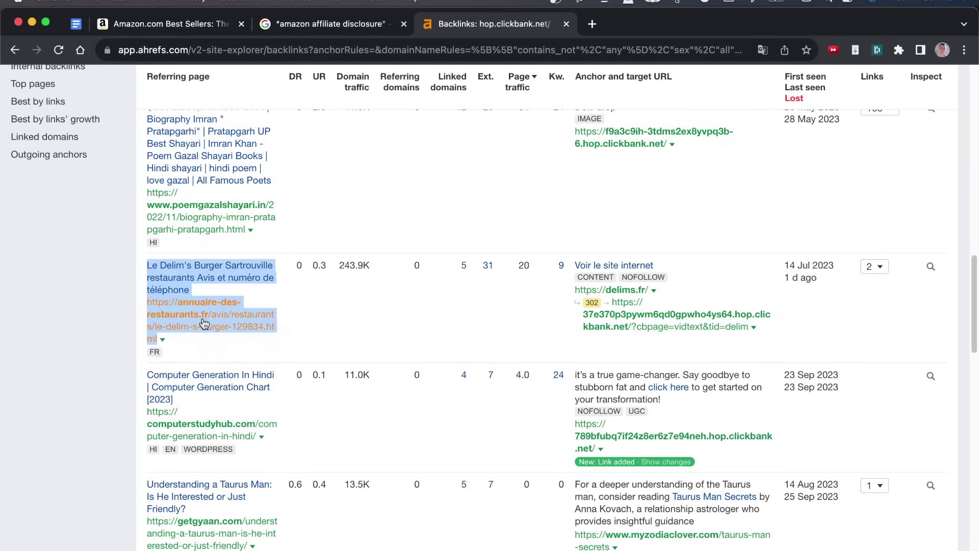
click(253, 314)
right_click(239, 314)
click(285, 387)
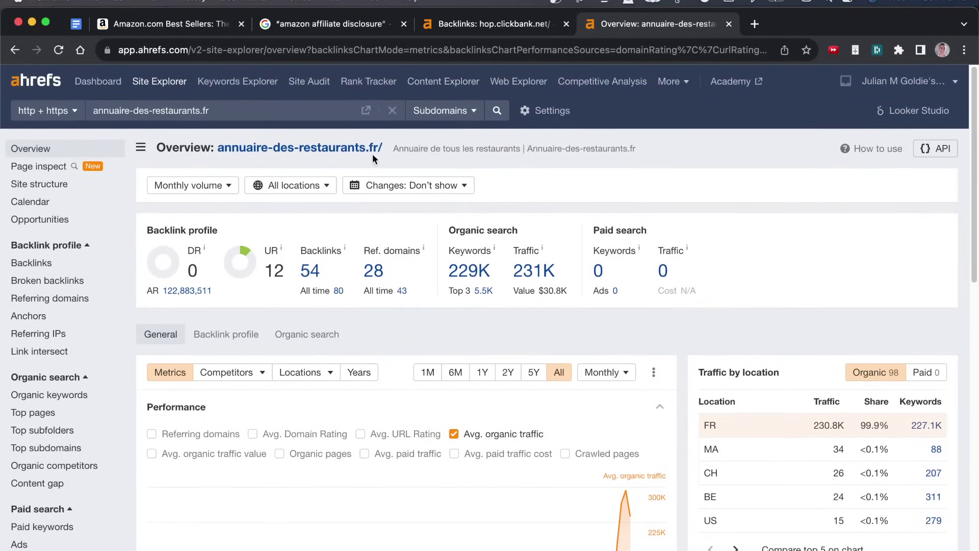
triple_click(154, 151)
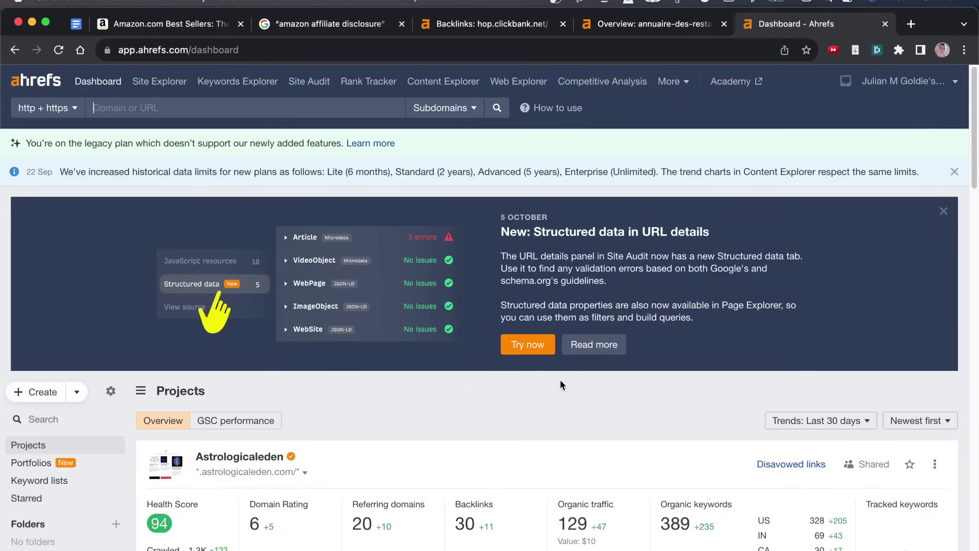
Step: Look over the domain rating, backlinks and organic traffic of the projects on the Ahrefs dashboard, and close the dashboard tab
scroll(561, 382, down, 6)
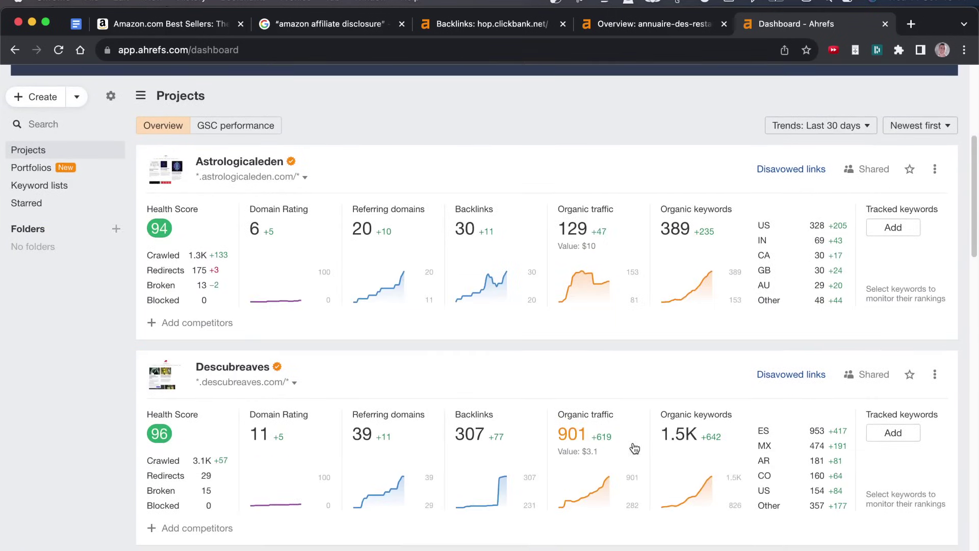
scroll(562, 394, down, 2)
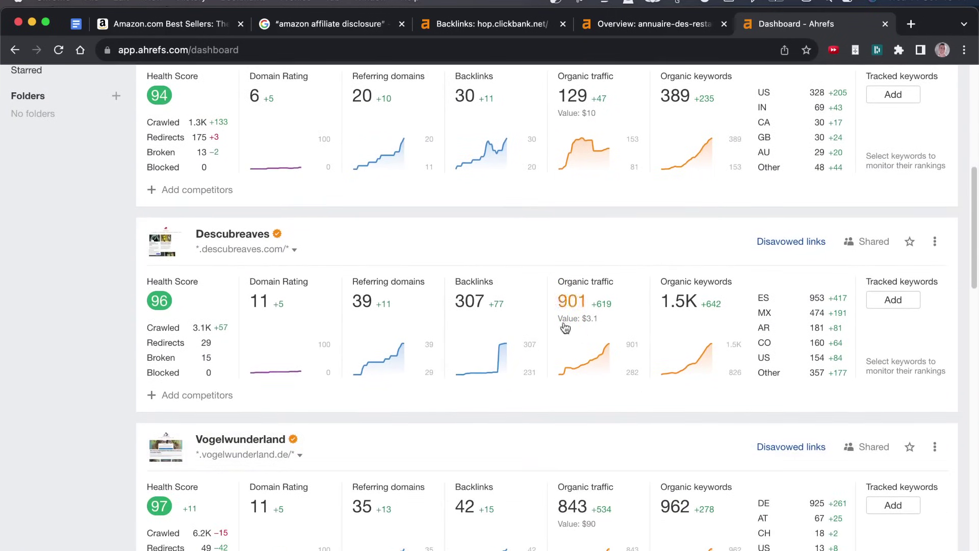
scroll(527, 407, down, 1)
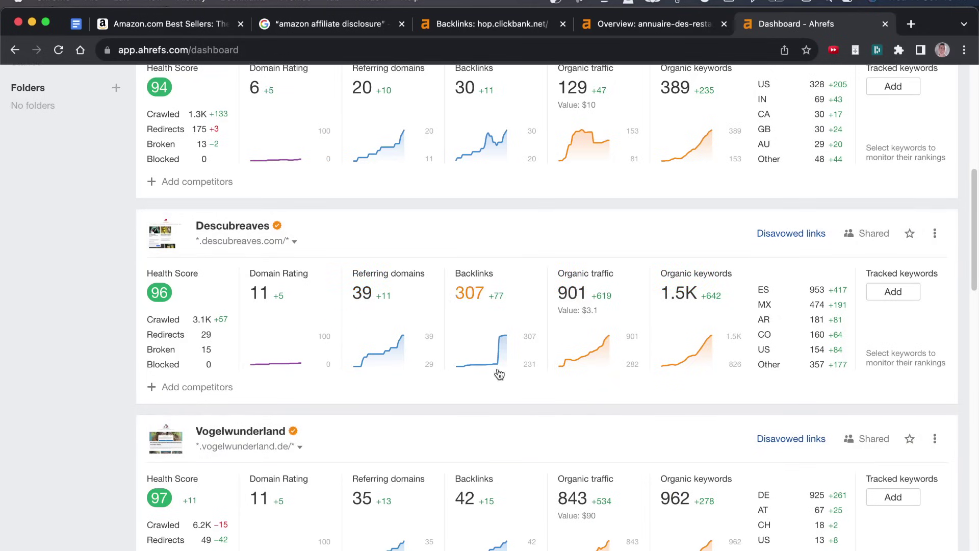
scroll(659, 411, down, 1)
scroll(659, 411, up, 3)
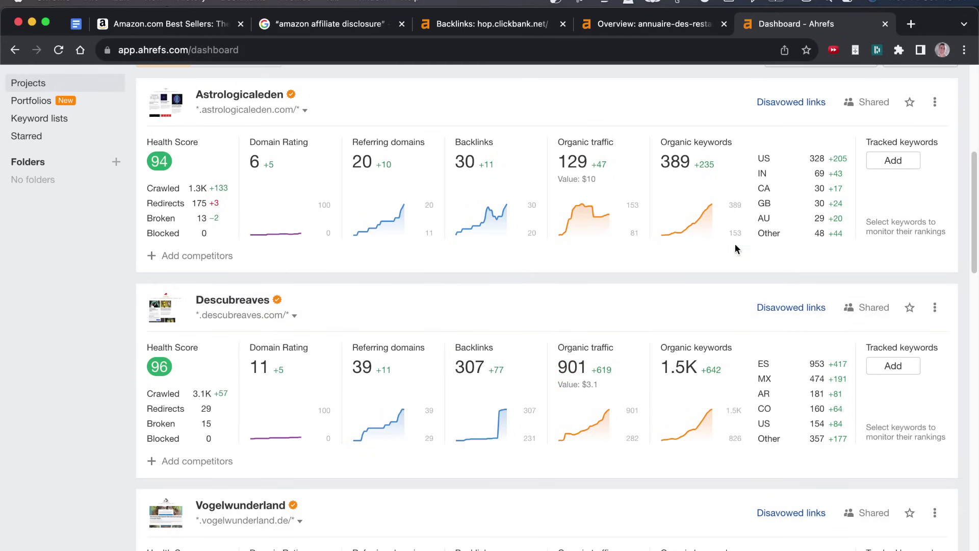
key(ctrl+w)
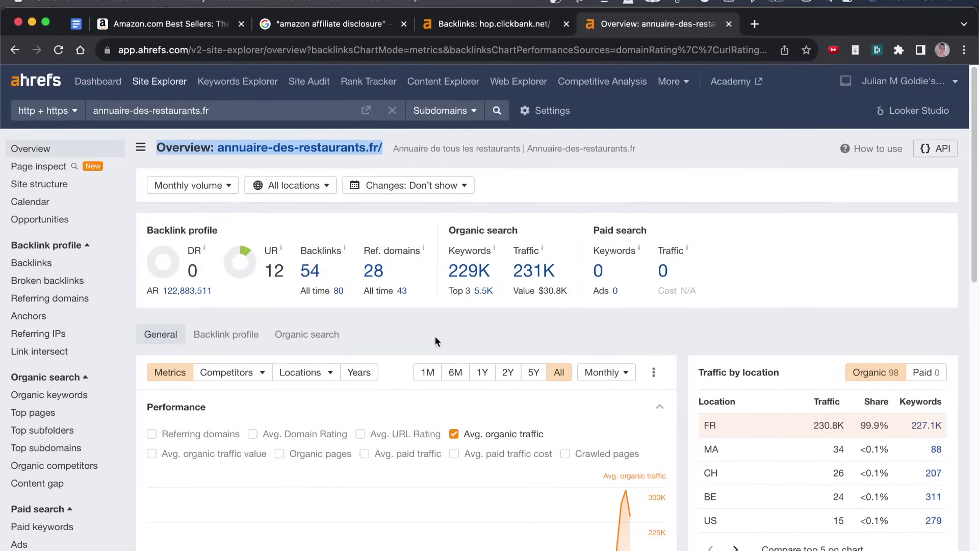
Step: Open the Organic keywords report for annuaire-des-restaurants.fr and look through its keywords with their volume, KD and traffic
drag(127, 228, 128, 255)
click(138, 257)
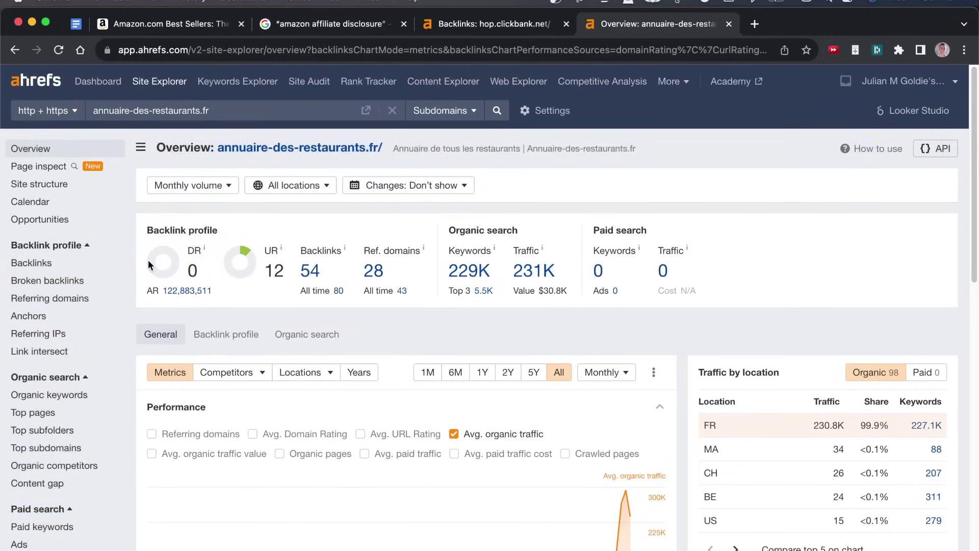
click(469, 271)
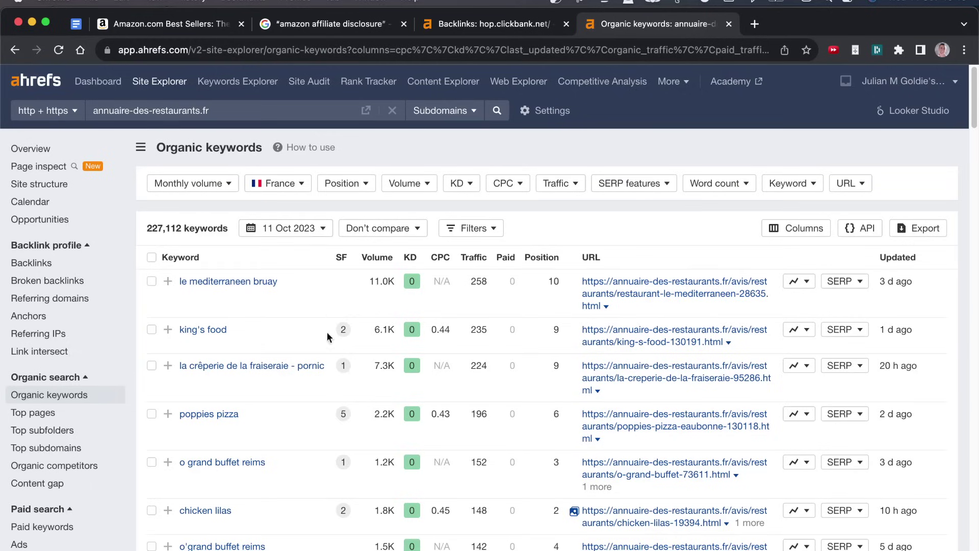
scroll(404, 277, down, 1)
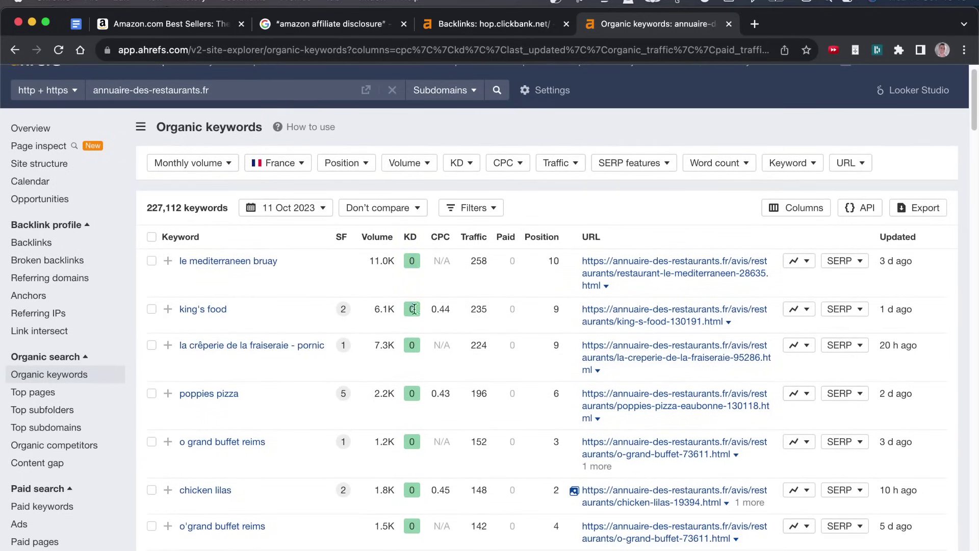
scroll(512, 486, down, 5)
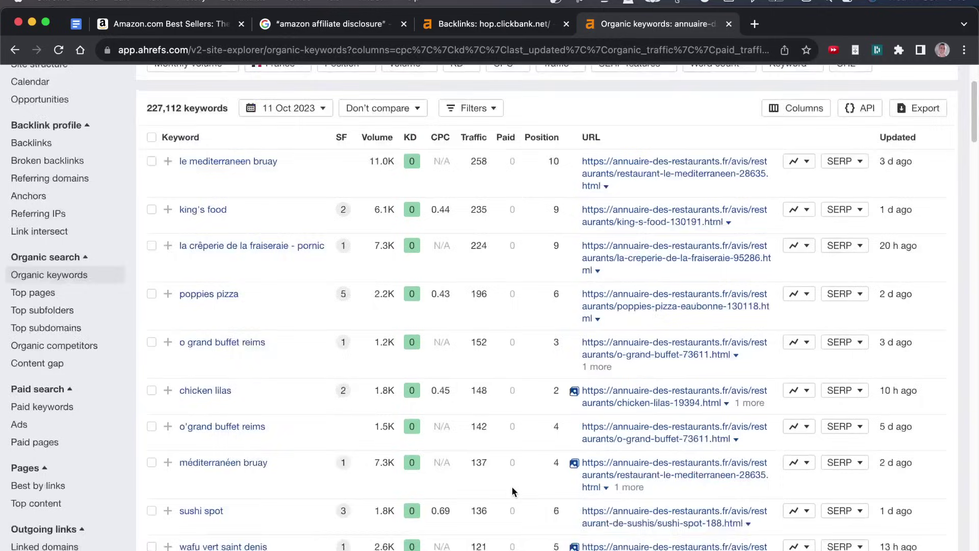
scroll(480, 445, up, 4)
scroll(475, 489, down, 5)
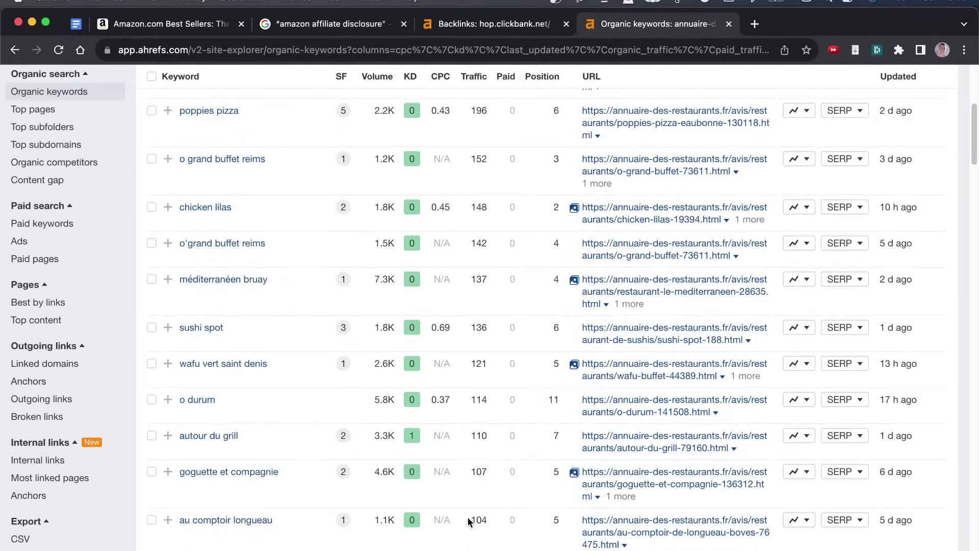
scroll(326, 433, down, 3)
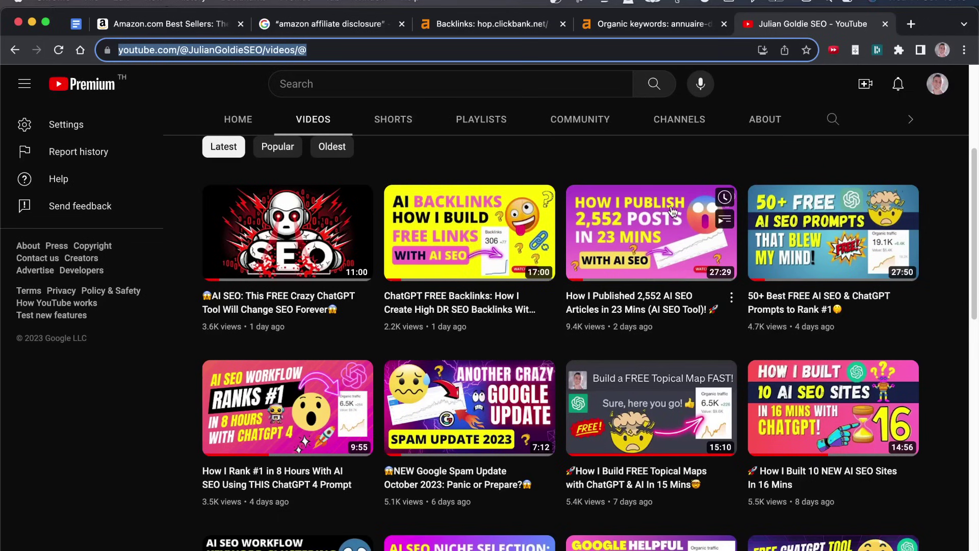
Step: Switch to Flippa, browse the website categories and open the blog websites and online businesses for sale
mouse_move(628, 257)
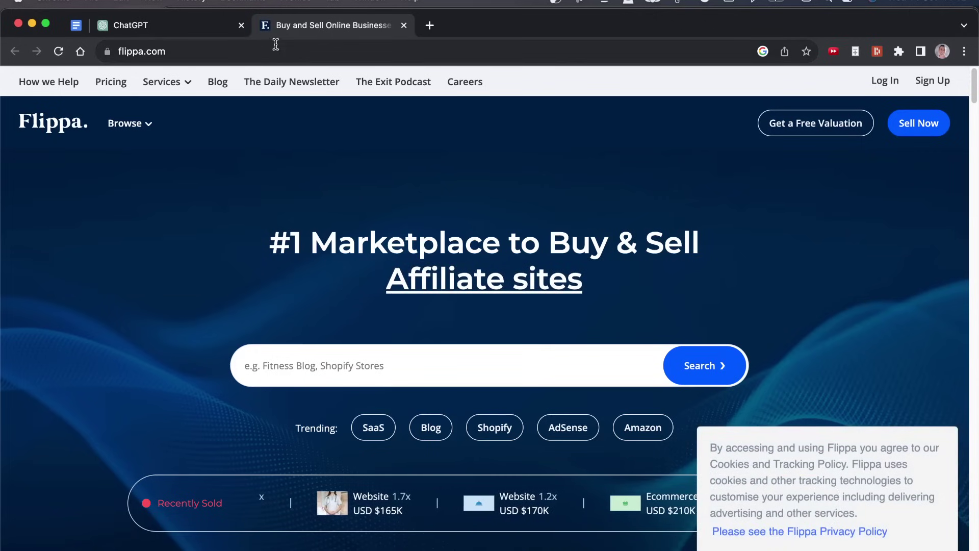
click(311, 59)
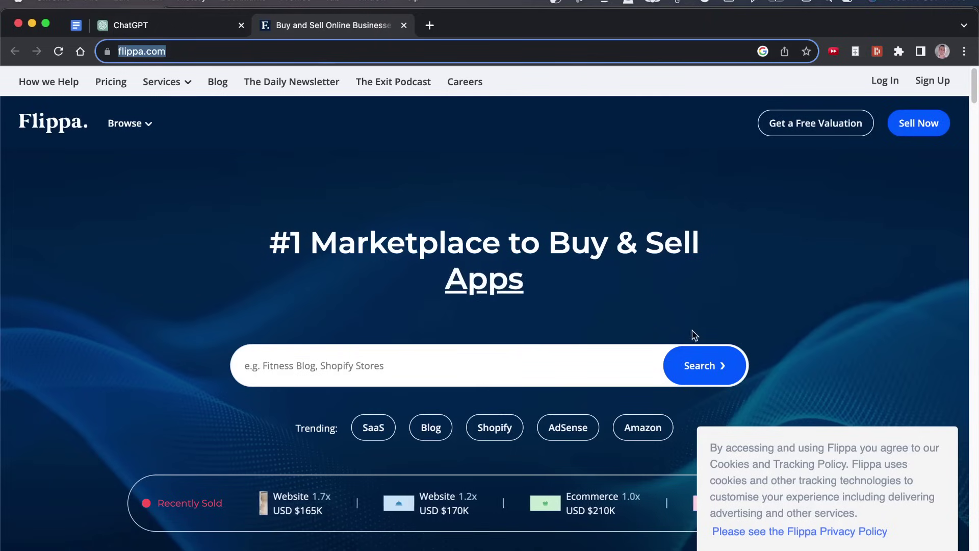
click(127, 123)
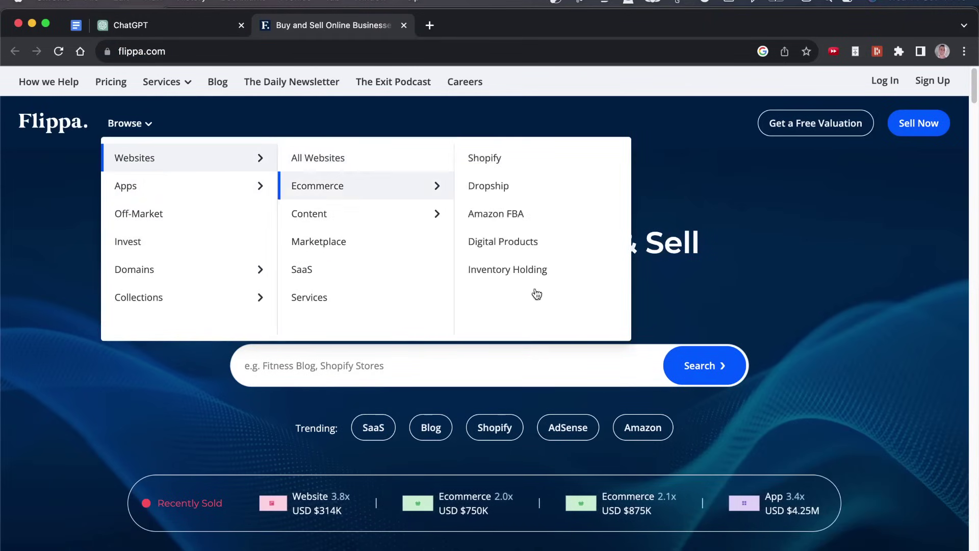
scroll(706, 320, down, 8)
scroll(706, 319, up, 5)
scroll(703, 319, up, 3)
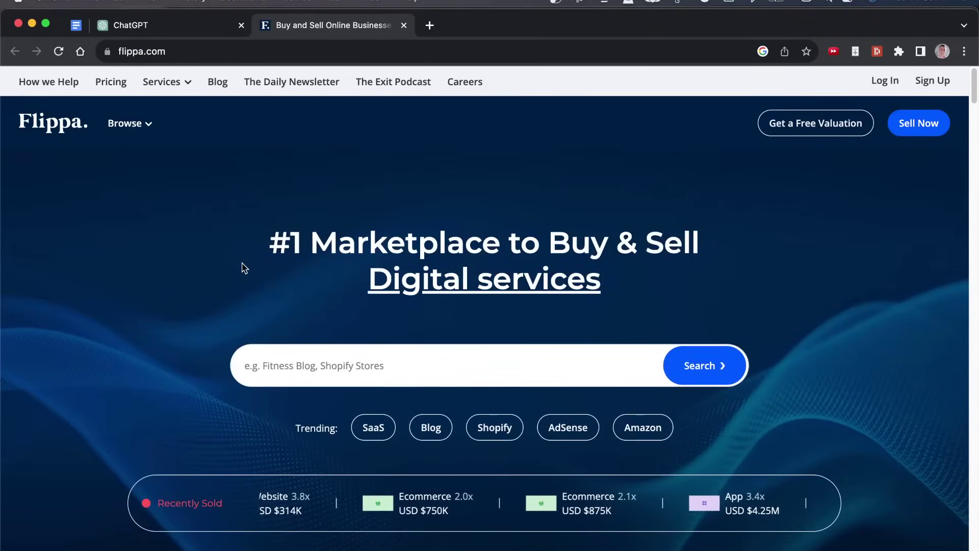
mouse_move(141, 113)
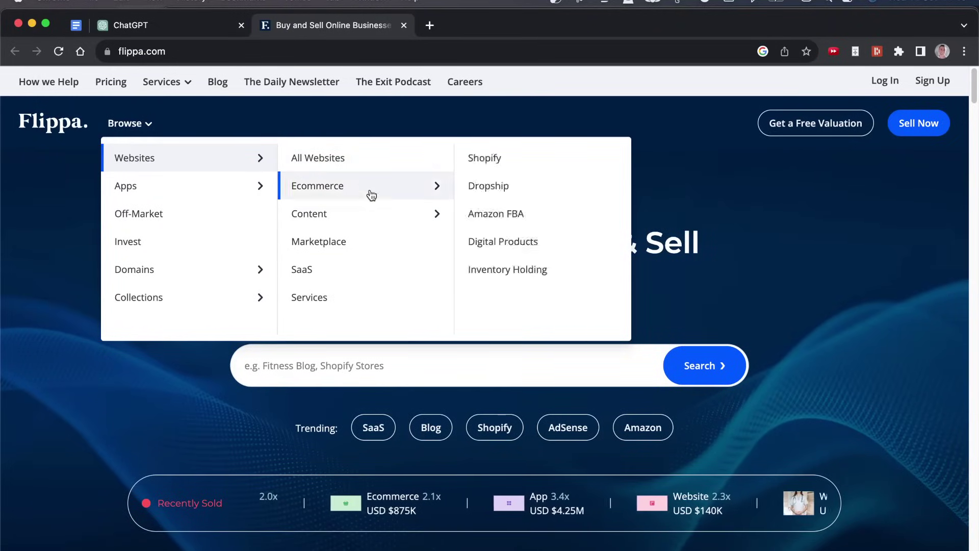
mouse_move(411, 221)
click(509, 171)
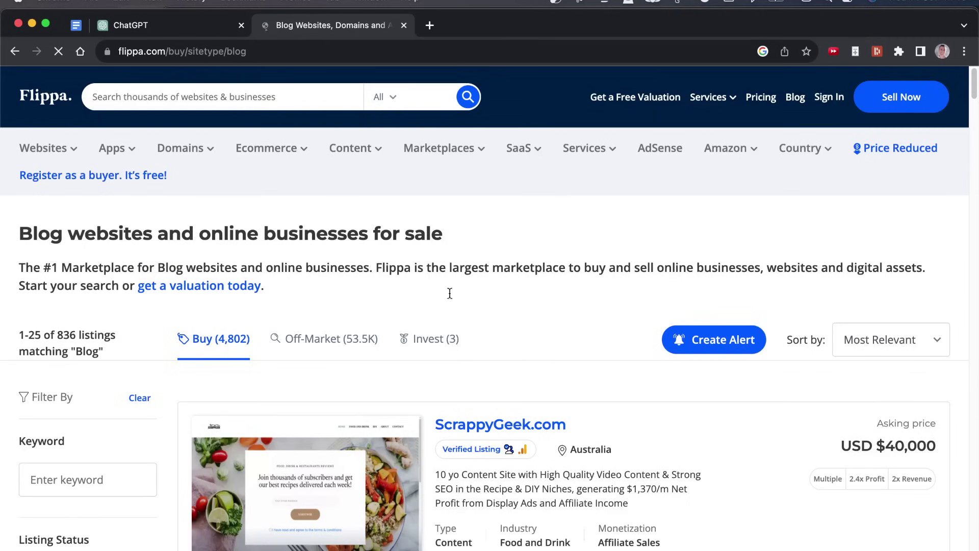
Step: Look through the blog listings for sale, comparing their niches, monetization, net profit and asking prices
scroll(641, 351, down, 4)
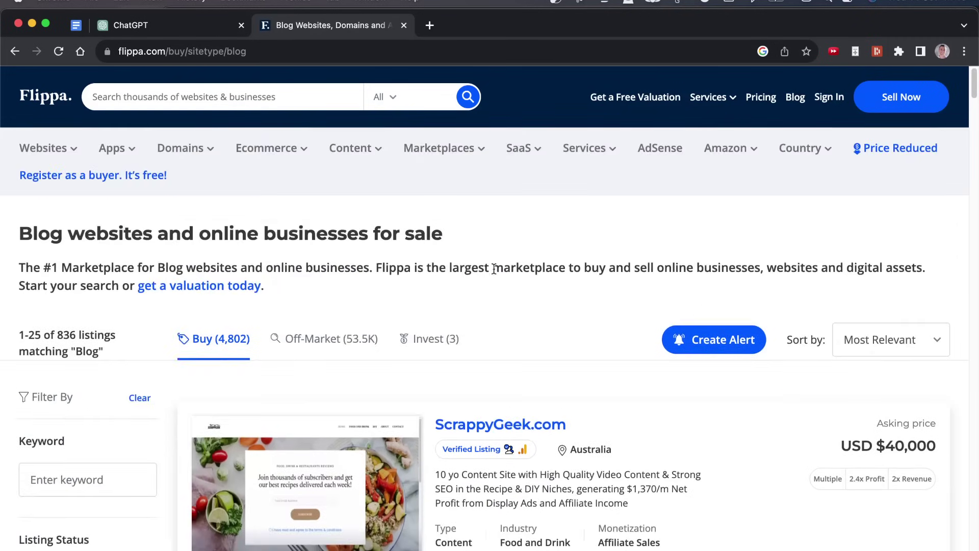
scroll(506, 389, down, 5)
scroll(507, 389, down, 5)
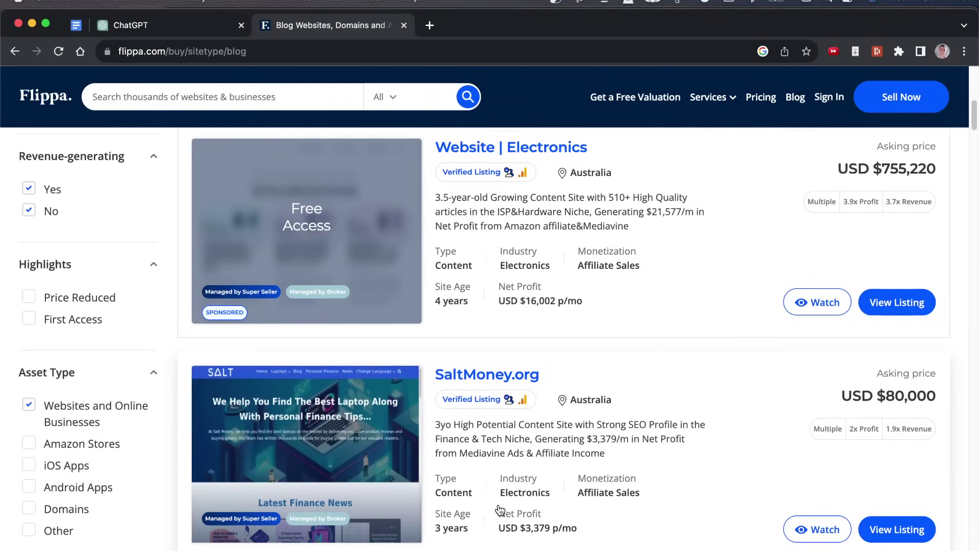
scroll(578, 480, down, 1)
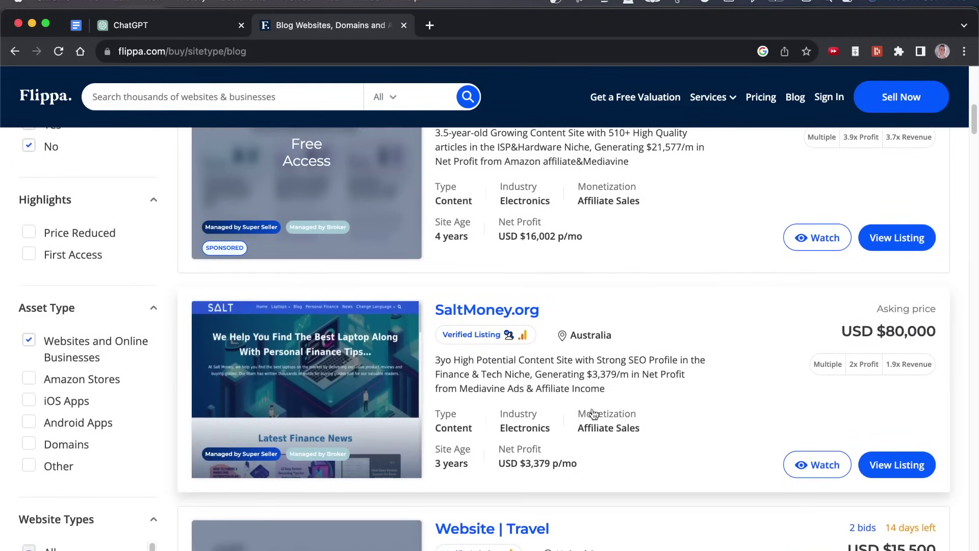
scroll(544, 490, down, 2)
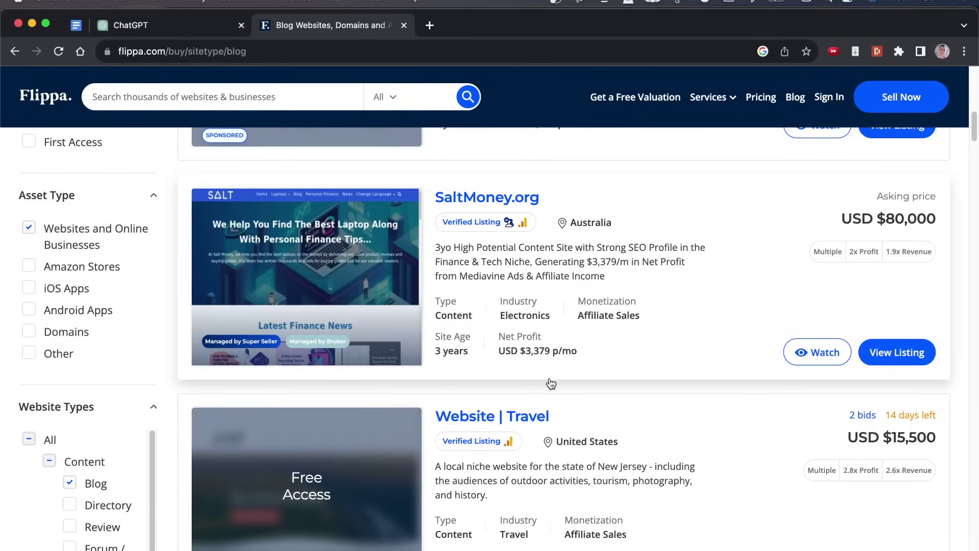
scroll(586, 343, down, 10)
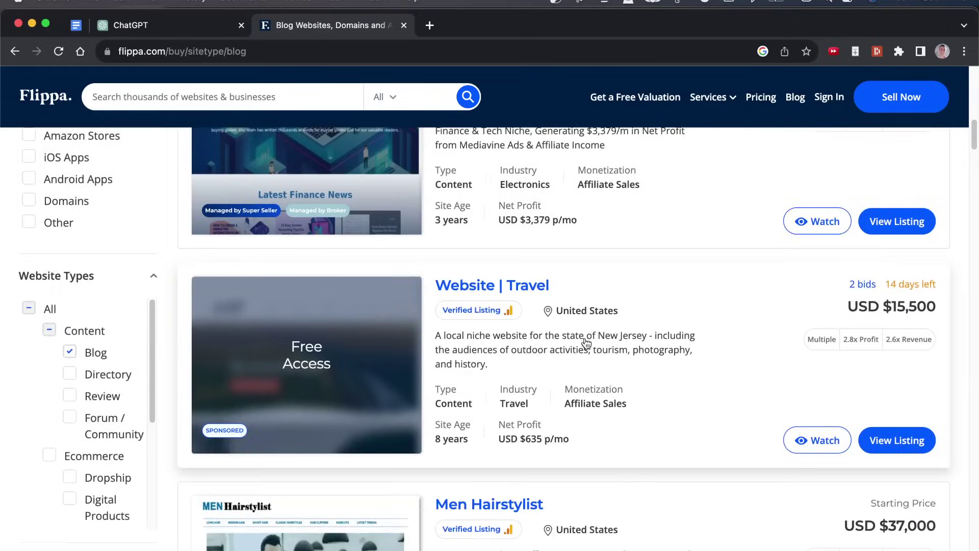
Step: Open the HecticGeek tech blog listing in a new tab and calculate its price over monthly profit, 8000/283, in the browser
super+click(527, 237)
right_click(495, 185)
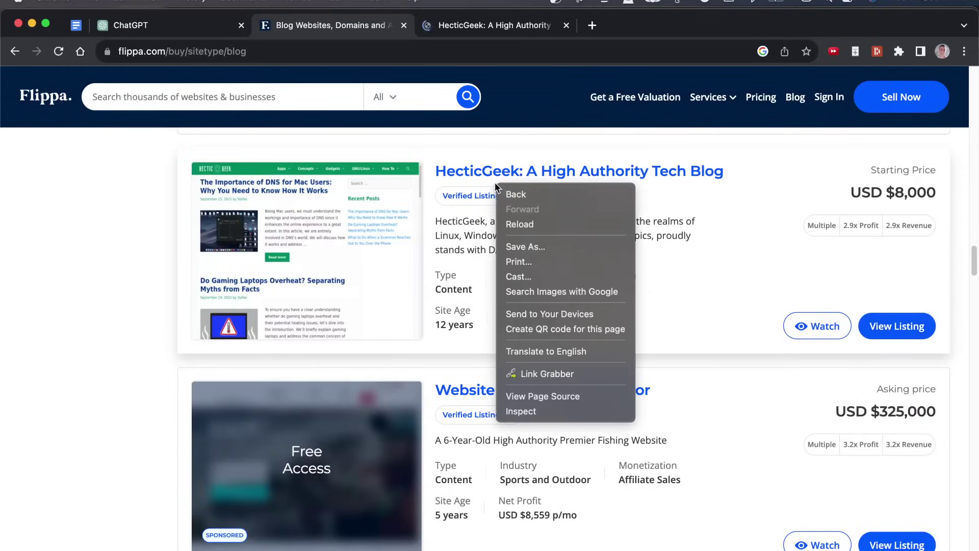
click(55, 274)
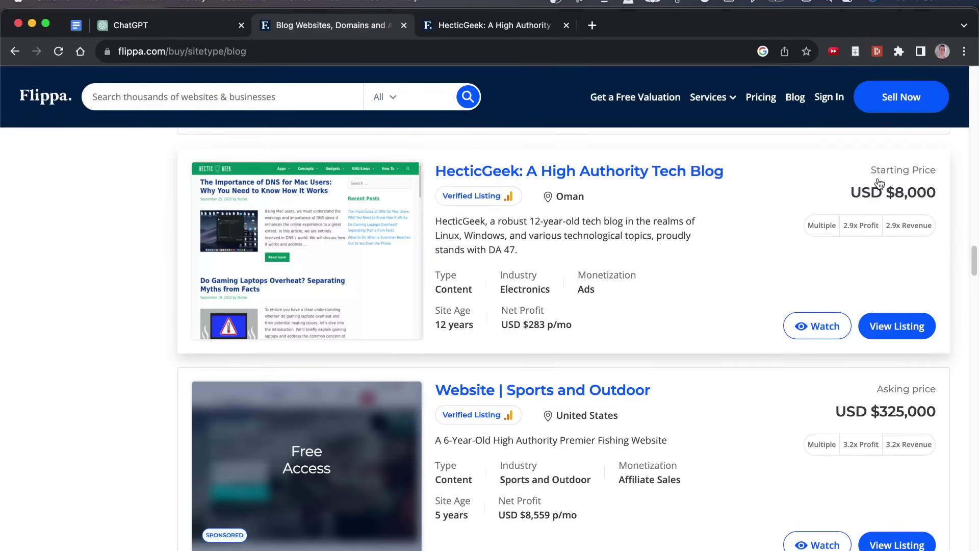
key(super+l)
text(8000/283)
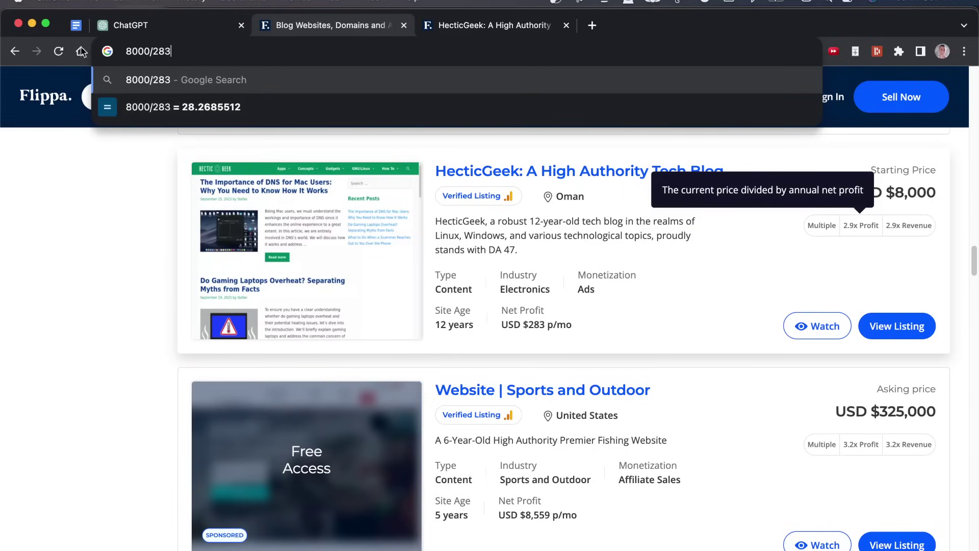
click(147, 228)
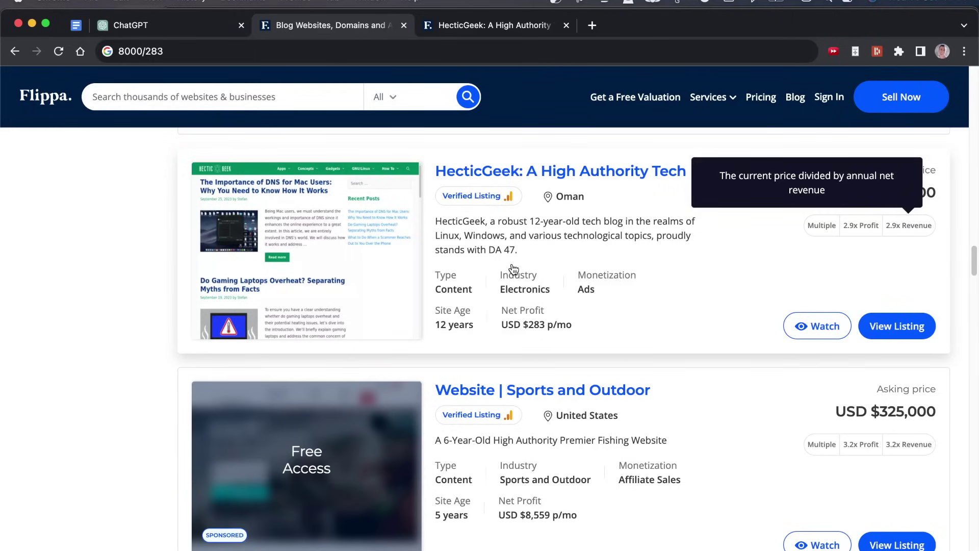
Step: Close the blog listings tab and highlight the monthly profit and profit multiple on the HecticGeek listing page
key(super+w)
mouse_move(106, 213)
mouse_down()
mouse_move(213, 228)
mouse_move(108, 214)
mouse_up()
click(171, 229)
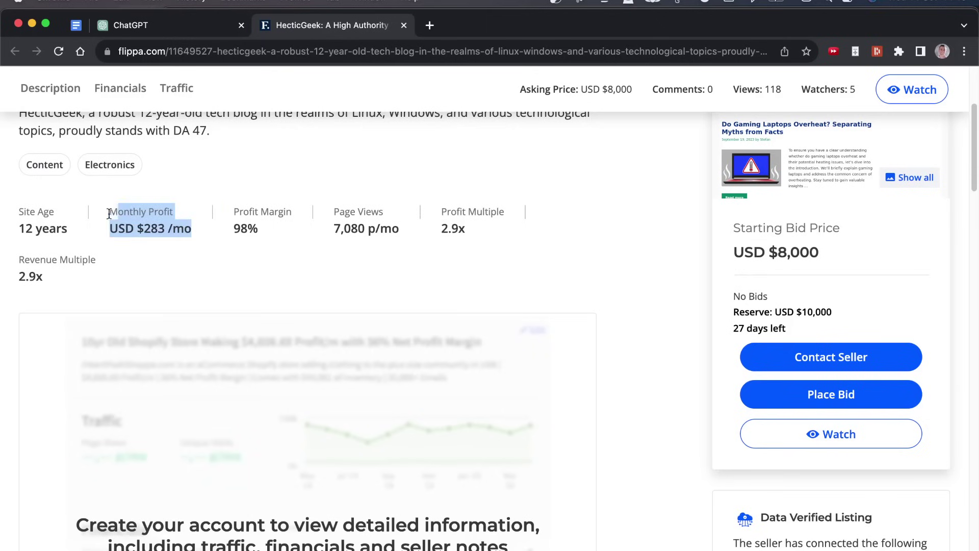
click(141, 209)
drag(435, 210, 509, 232)
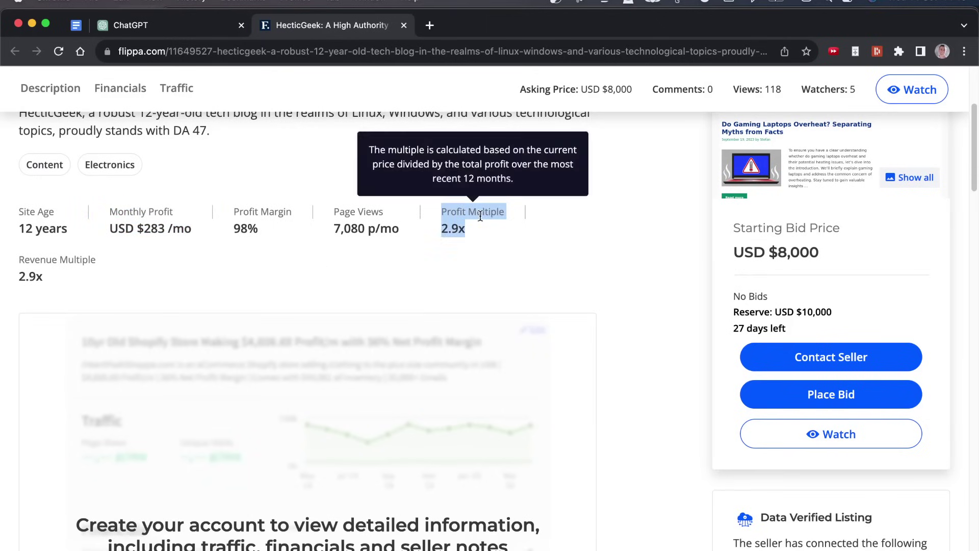
Step: Look over the HecticGeek listing again and highlight its monthly profit figure
click(632, 297)
scroll(633, 298, down, 15)
scroll(510, 229, up, 20)
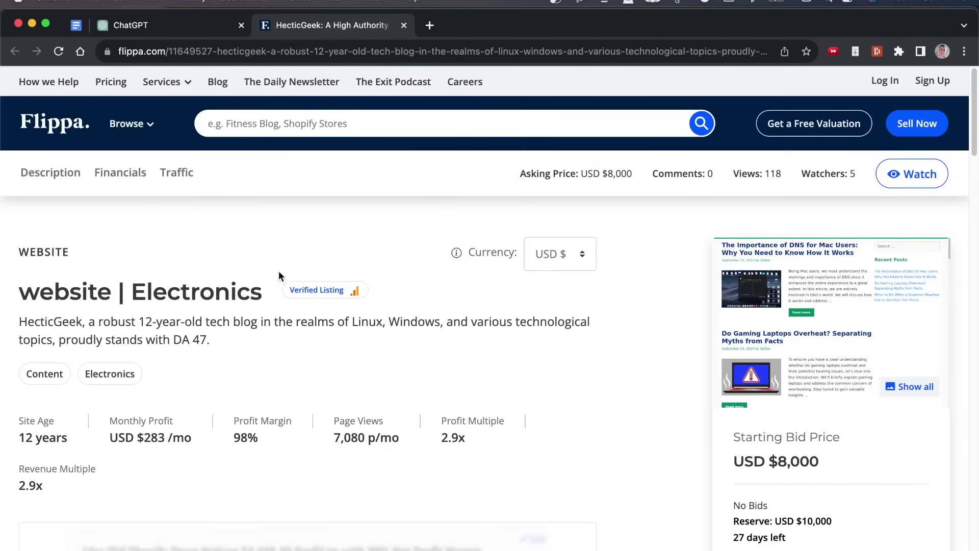
scroll(692, 484, down, 2)
scroll(481, 348, down, 1)
drag(109, 284, 229, 315)
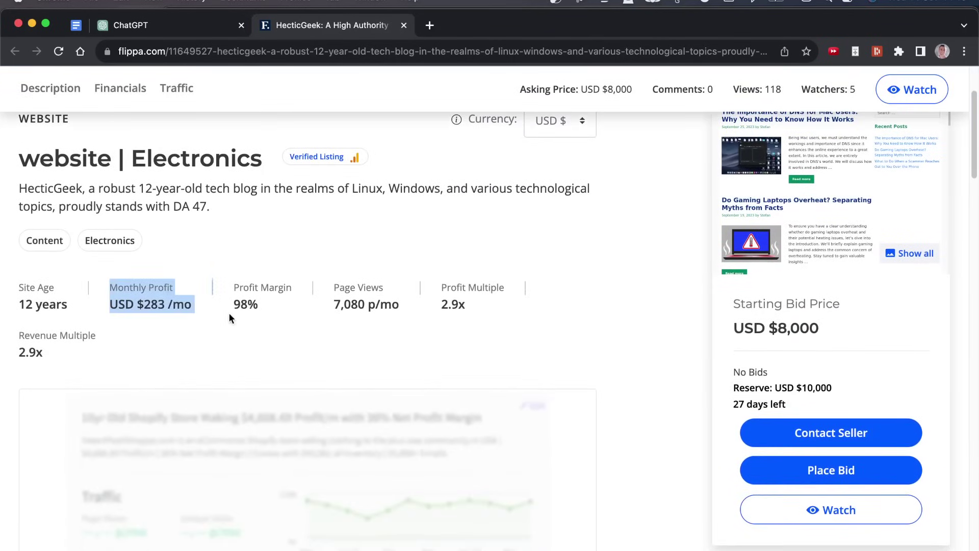
scroll(341, 327, up, 5)
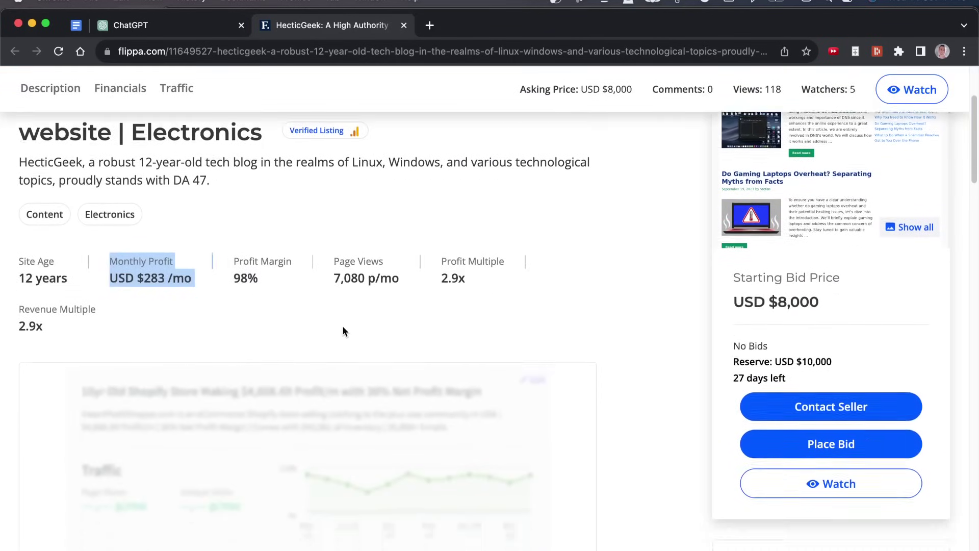
Step: Search Google for HecticGeek, copy the site's link address and open the SE Ranking projects dashboard, closing the search results
double_click(51, 317)
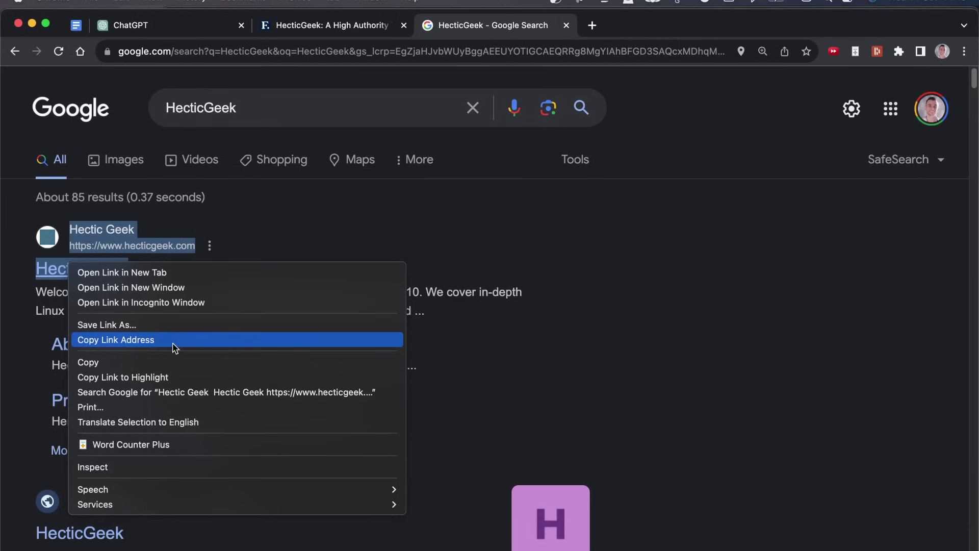
click(175, 344)
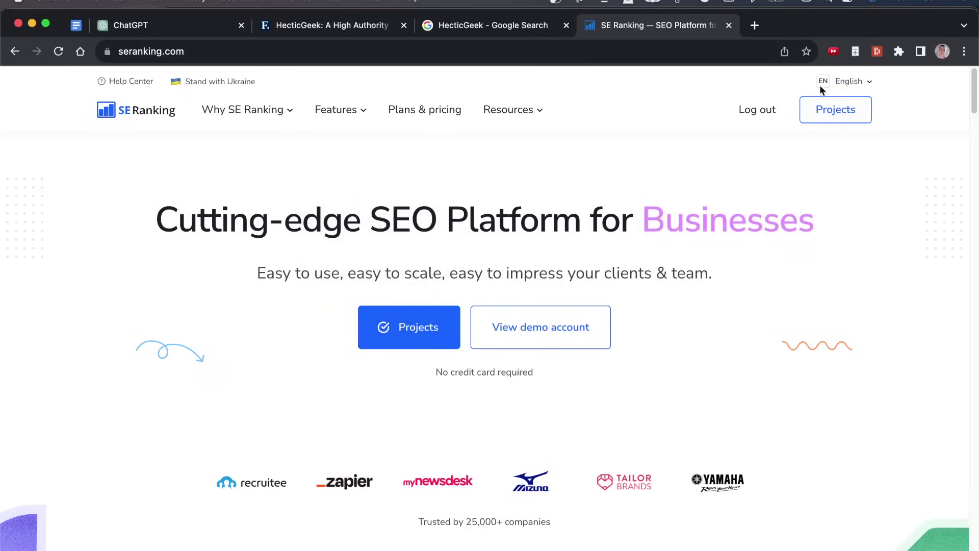
mouse_move(847, 81)
key(ctrl+shift+Tab)
key(super+w)
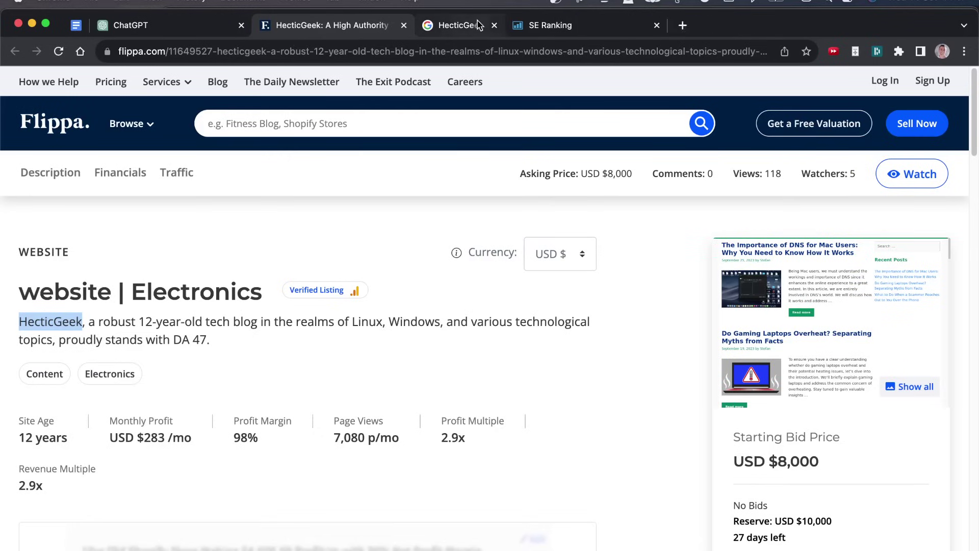
Step: Highlight the HecticGeek listing's title and description, and open the Competitive Research overview in SE Ranking
drag(3, 296, 34, 300)
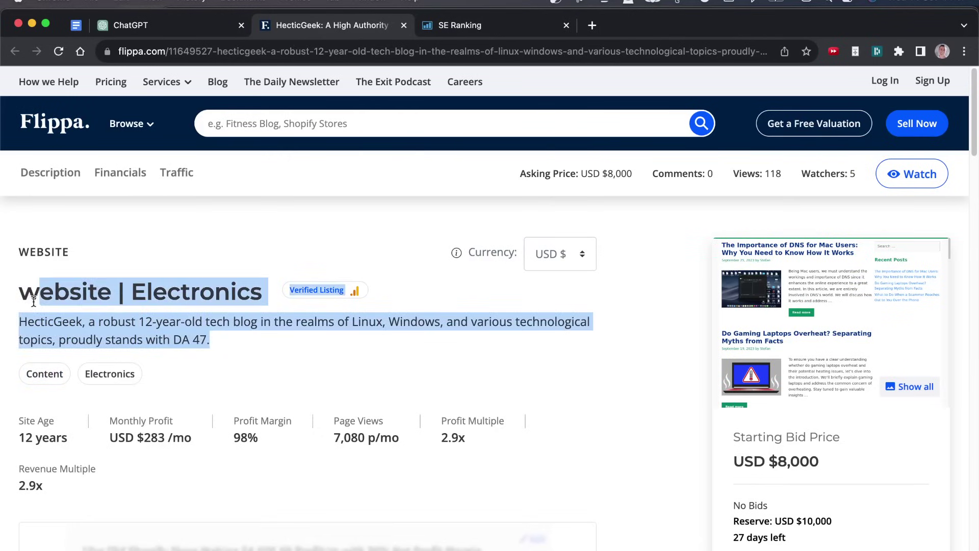
key(ctrl+Tab)
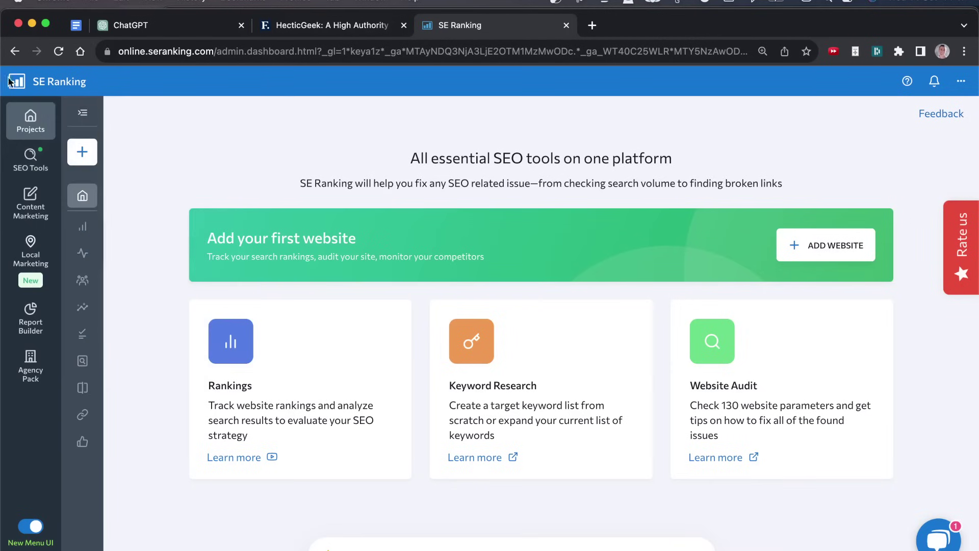
click(40, 163)
mouse_move(82, 156)
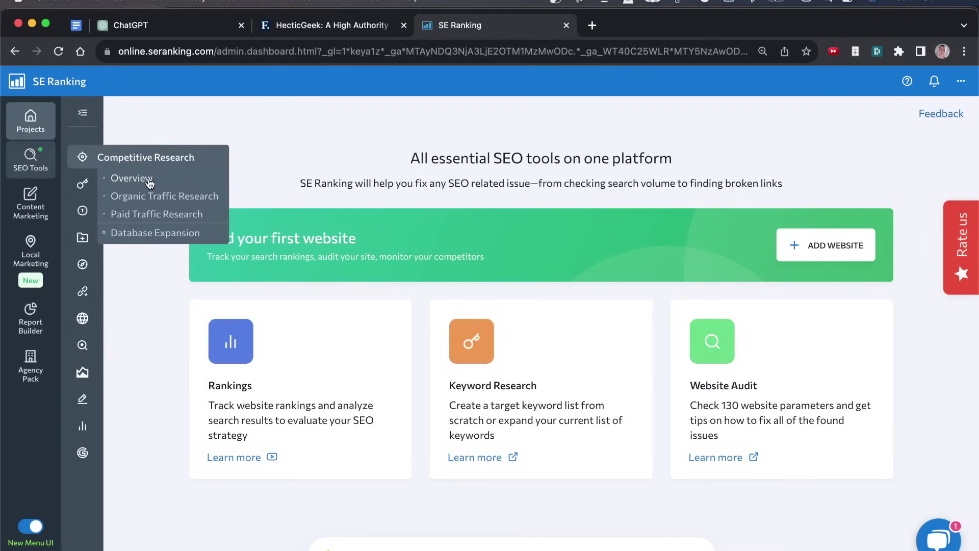
click(149, 182)
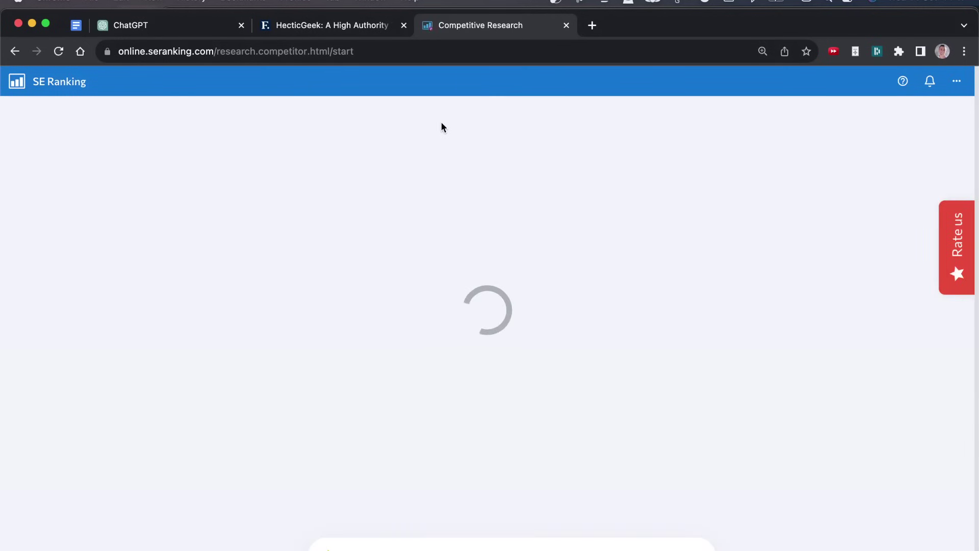
key(ctrl+shift+Tab)
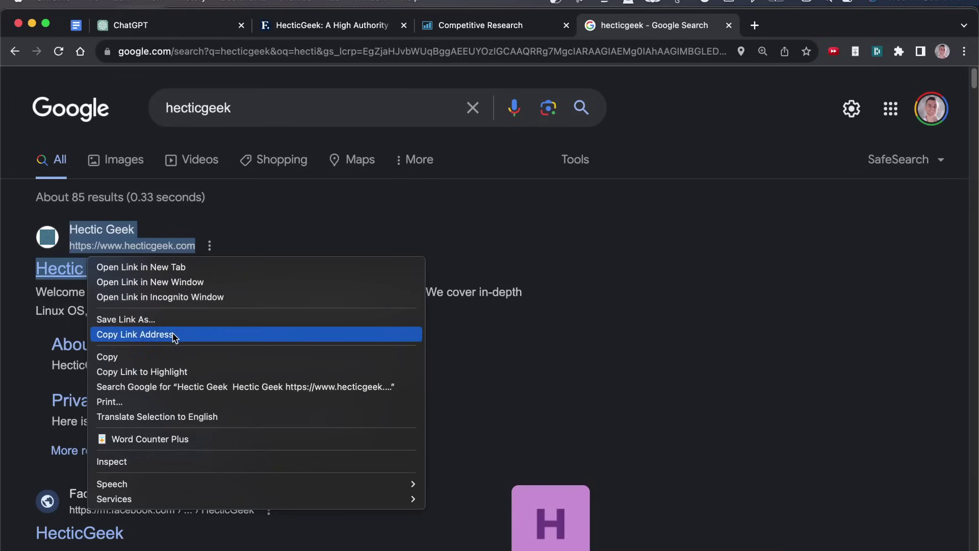
click(173, 334)
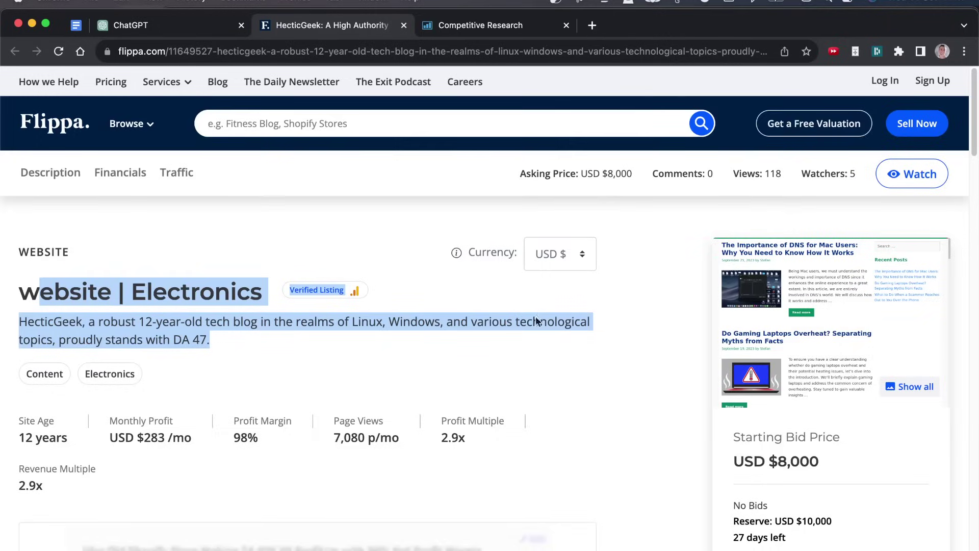
key(ctrl+Tab)
key(super+v)
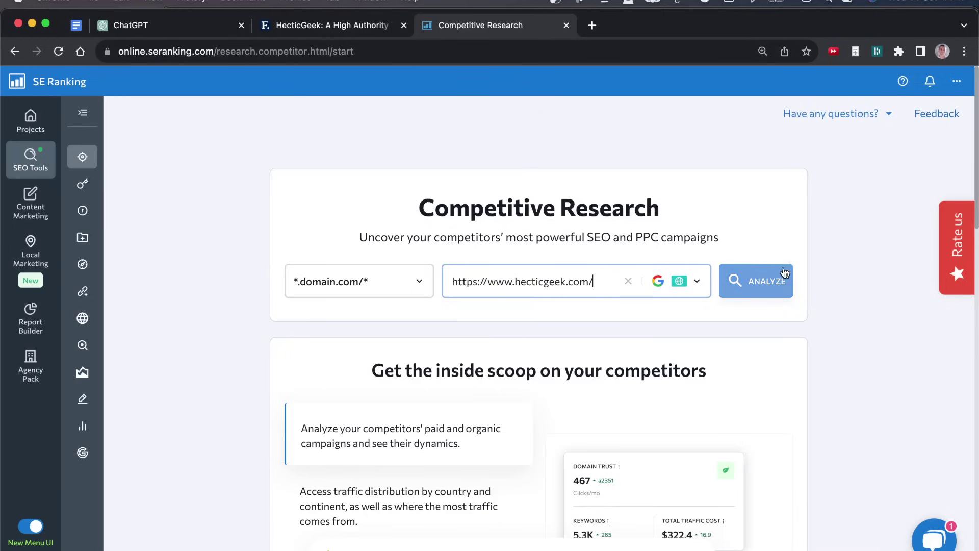
click(783, 273)
Step: Find "pages" in the report, highlight the heading for top pages in organic search and open its detailed report
key(super+f)
text(pages)
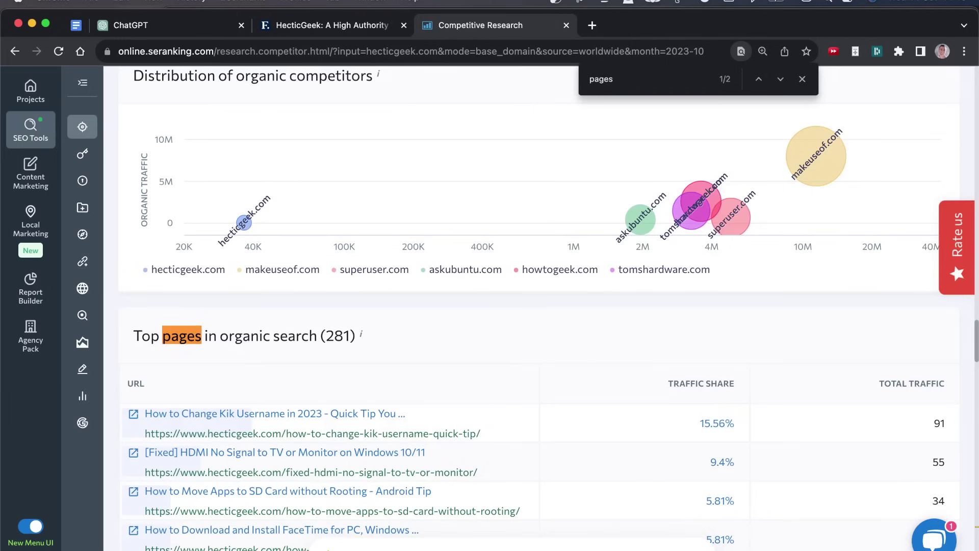
scroll(395, 336, down, 3)
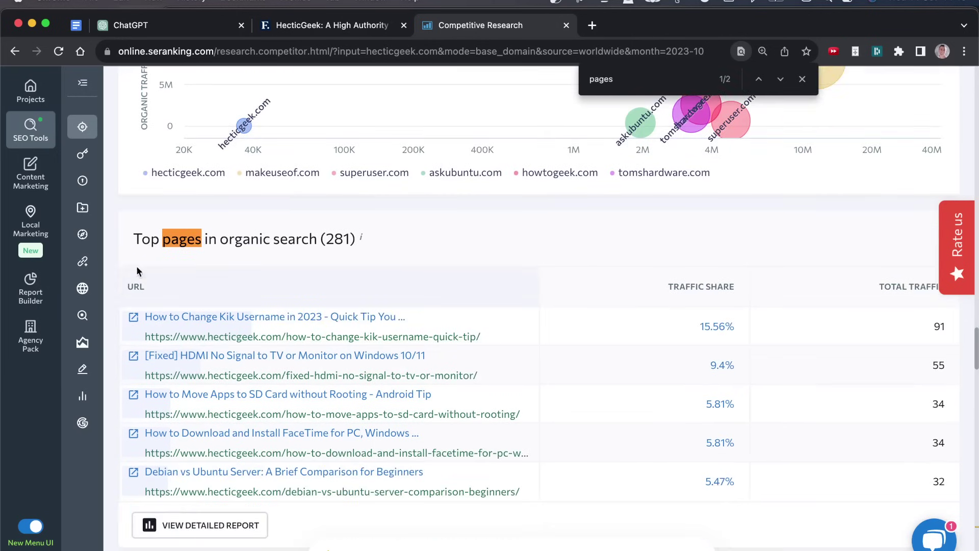
drag(127, 237, 446, 240)
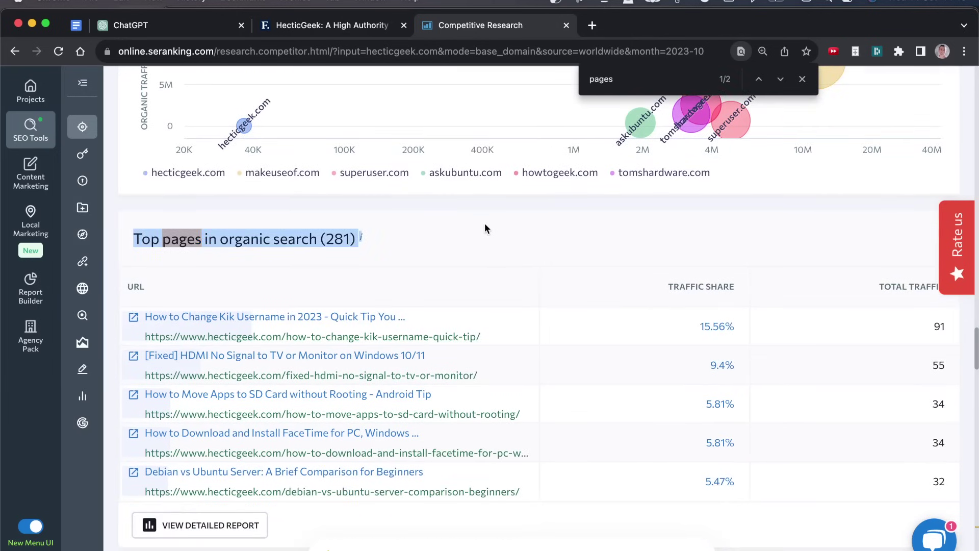
click(464, 221)
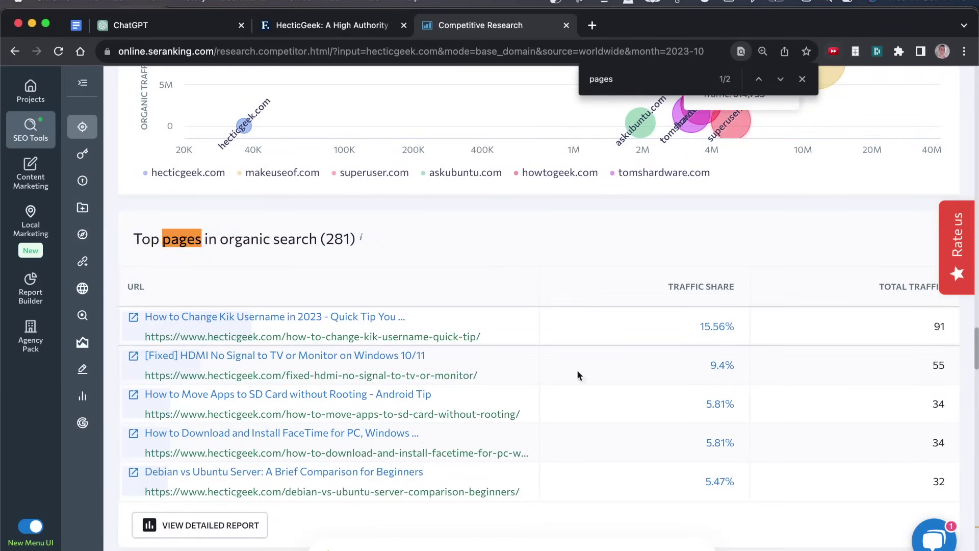
click(154, 529)
scroll(302, 473, up, 15)
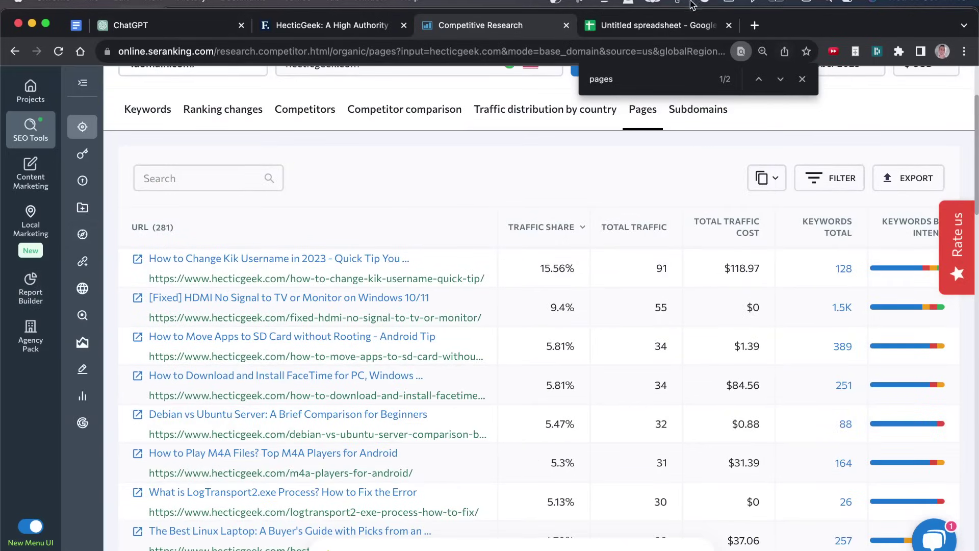
Step: Switch to the site cost spreadsheet in Google Sheets, close the Help me organize panel and return to the competitive research report
key(ctrl+Tab)
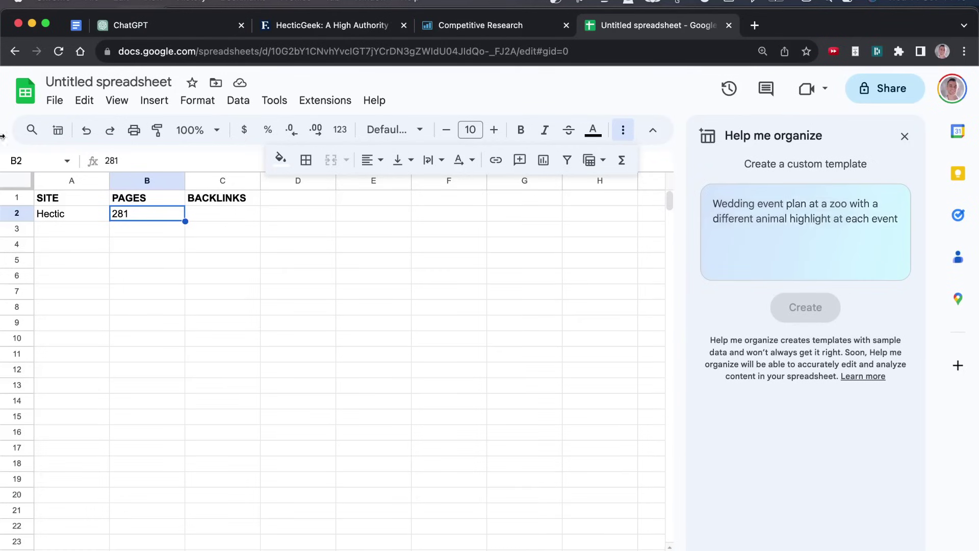
click(904, 136)
key(ctrl+shift+Tab)
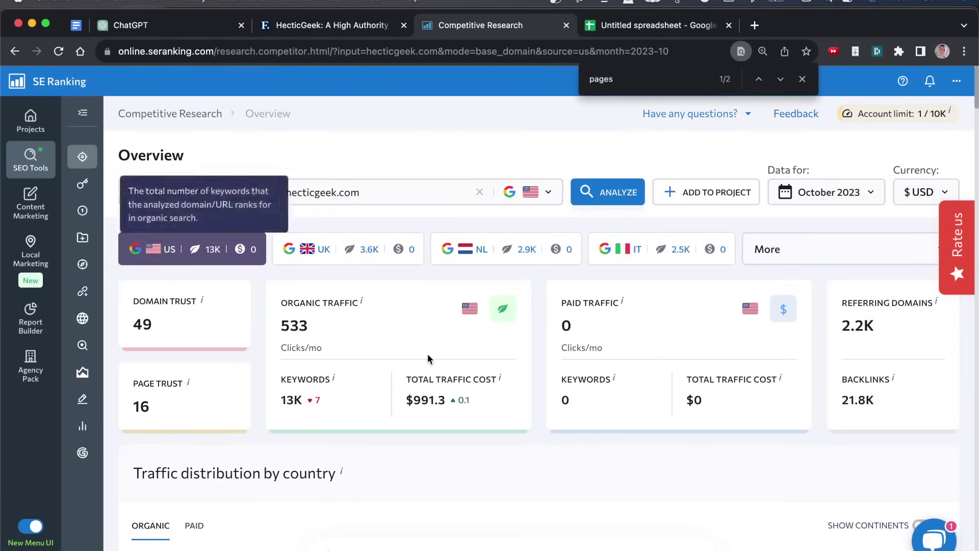
Step: Find "backlink" in the hecticgeek.com overview and get the domain's full backlink report
text(backlink)
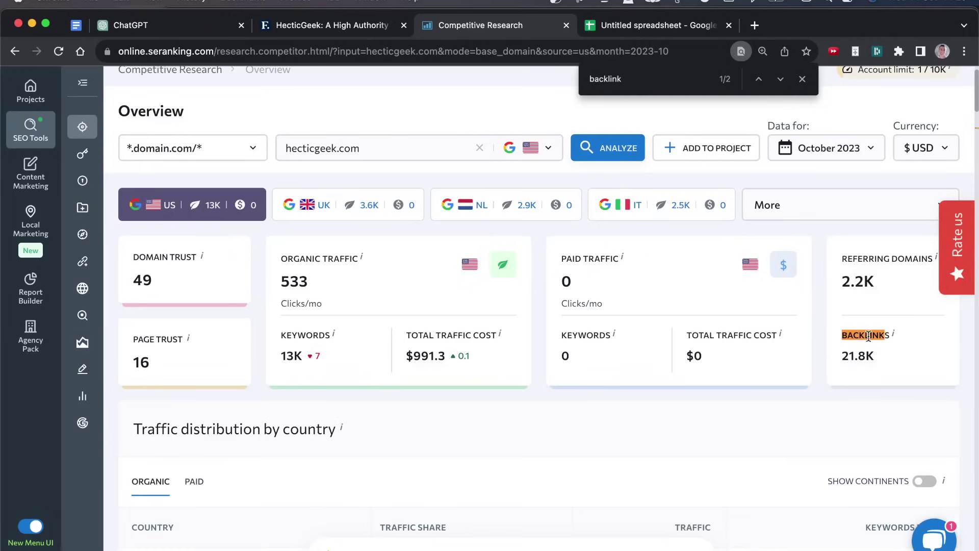
click(861, 357)
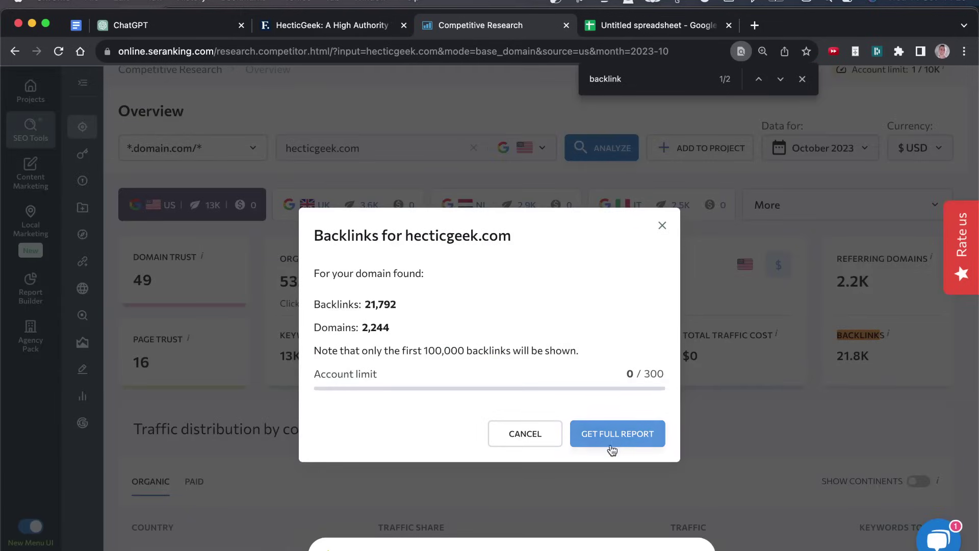
click(612, 450)
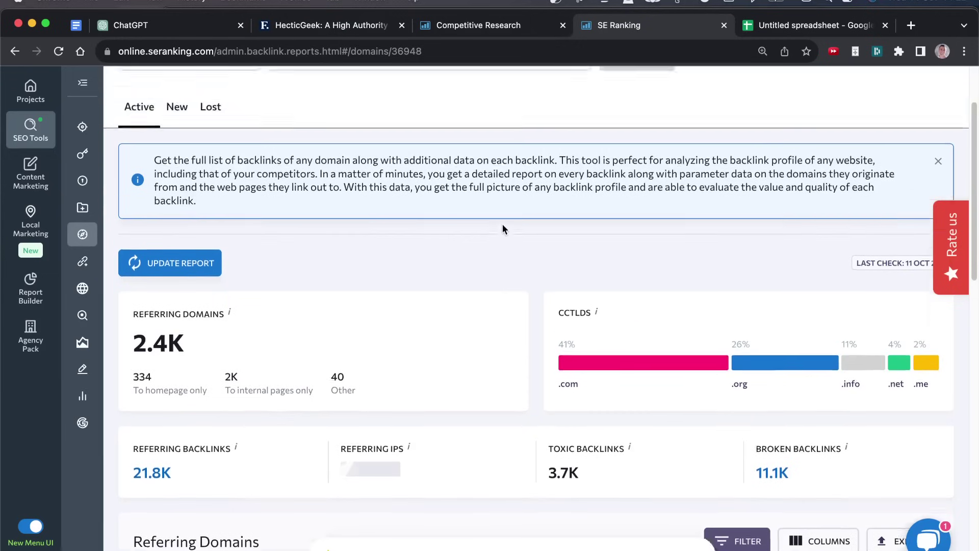
Step: Examine the referring domains figure in the hecticgeek.com backlink report
scroll(257, 255, down, 2)
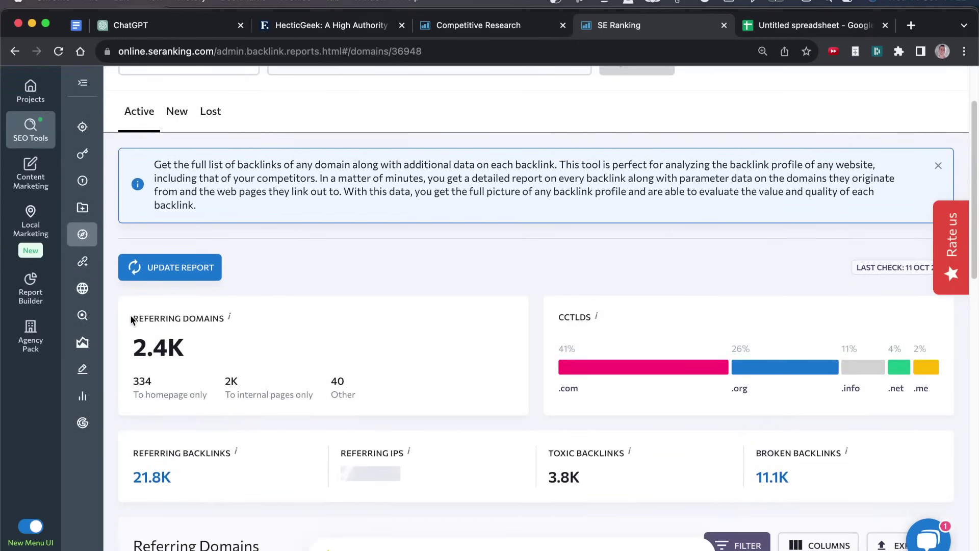
drag(130, 317, 212, 359)
click(211, 359)
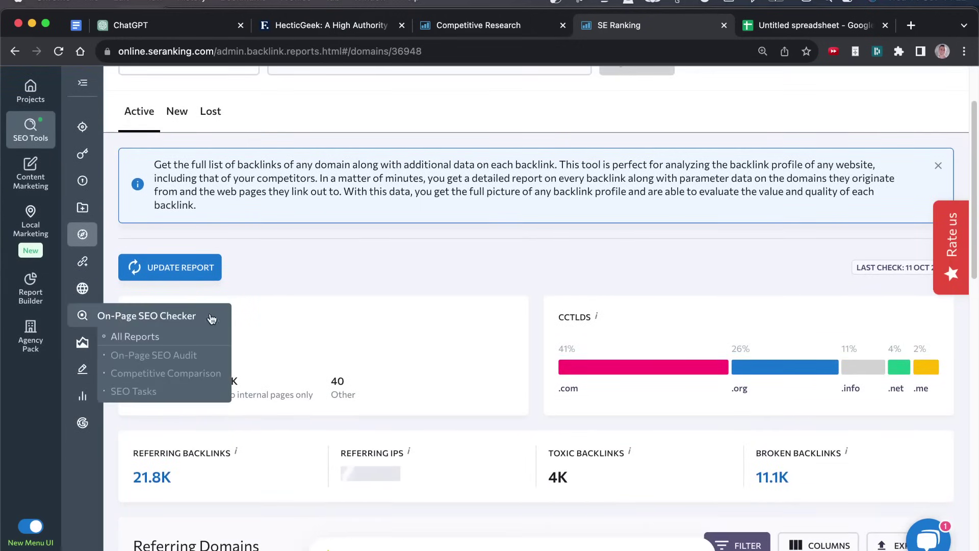
drag(129, 328, 227, 319)
Step: Switch to the cost spreadsheet and inspect the Hectic row's pages, price per page, backlinks, backlink price formula and total costs formula
key(ctrl+Tab)
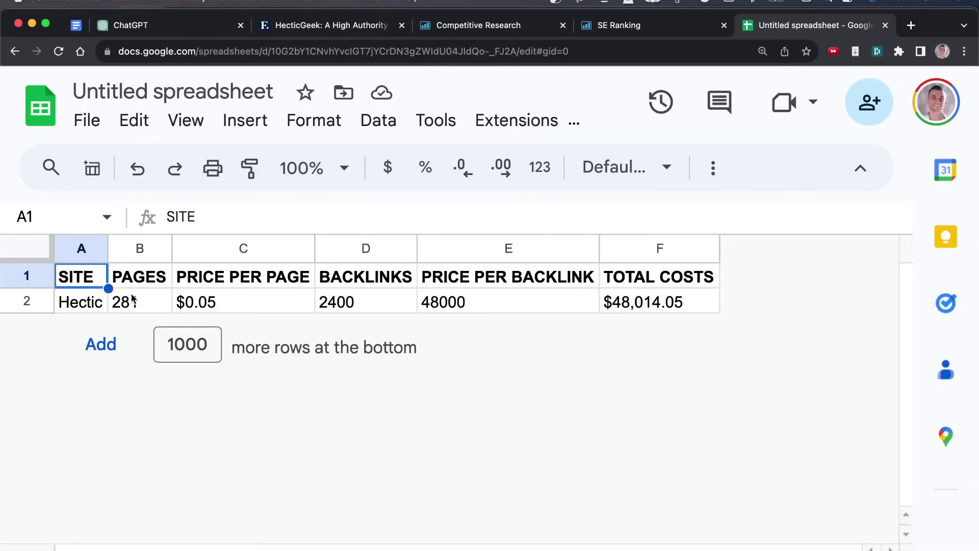
click(71, 302)
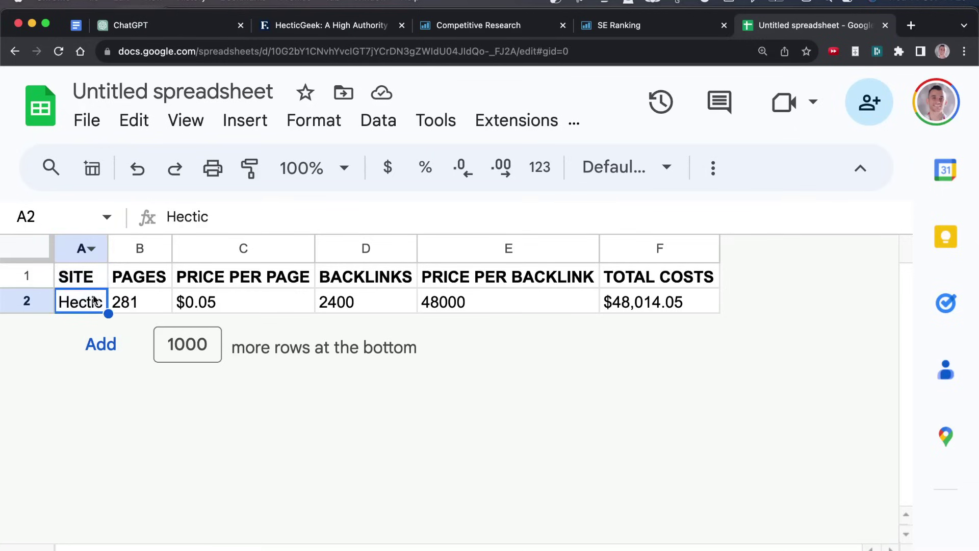
click(139, 249)
click(214, 247)
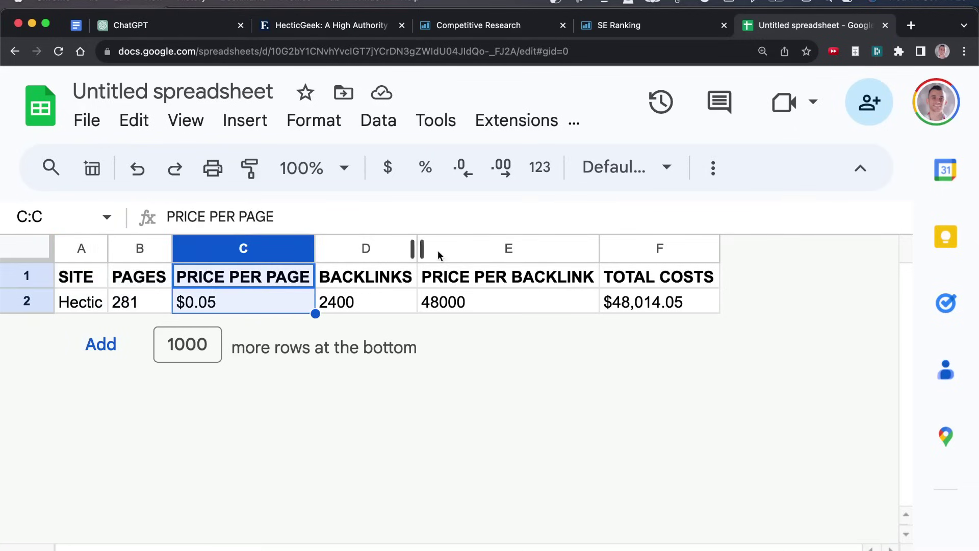
click(656, 303)
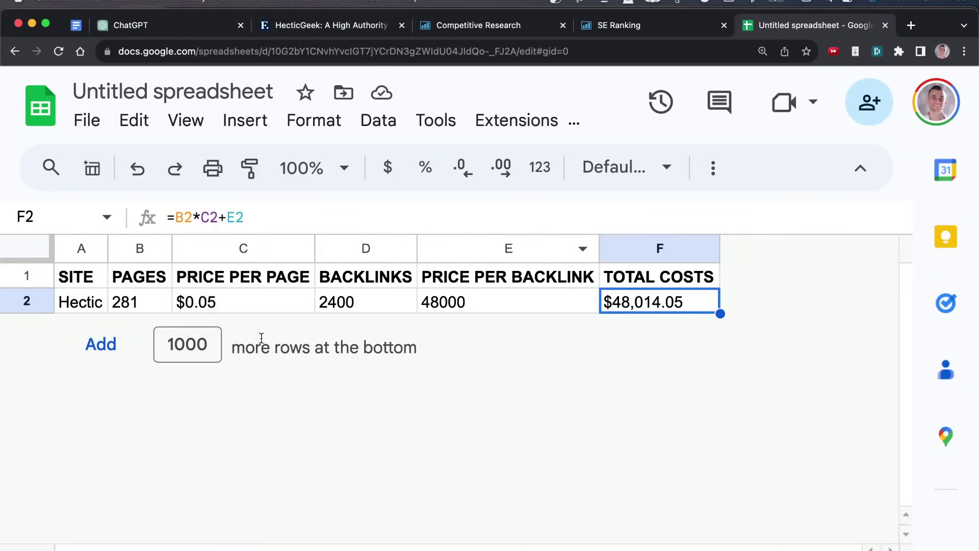
click(251, 305)
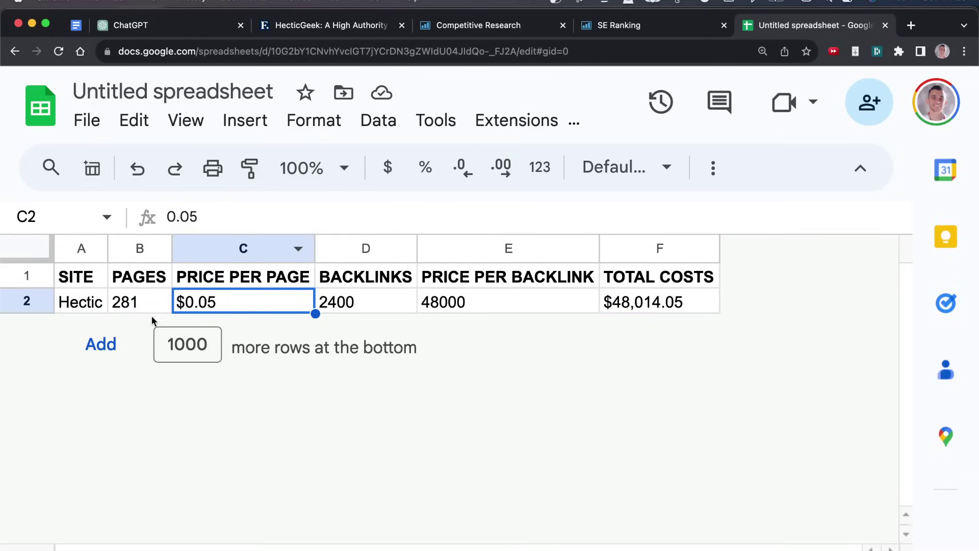
click(151, 279)
click(151, 303)
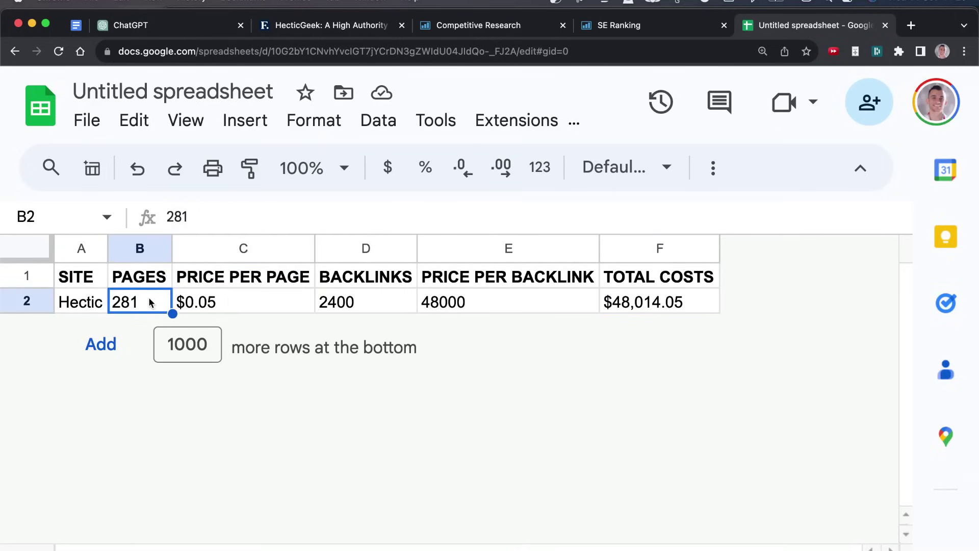
click(384, 301)
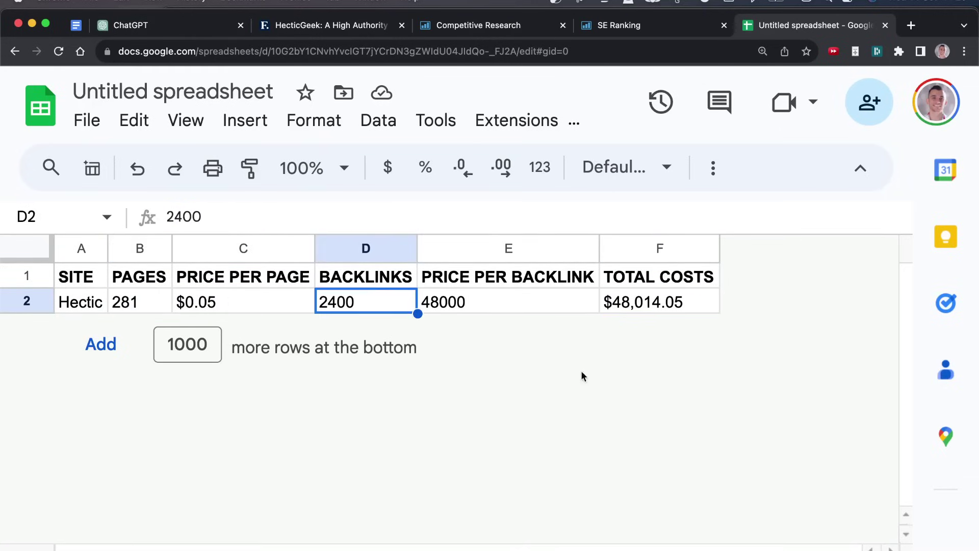
double_click(484, 302)
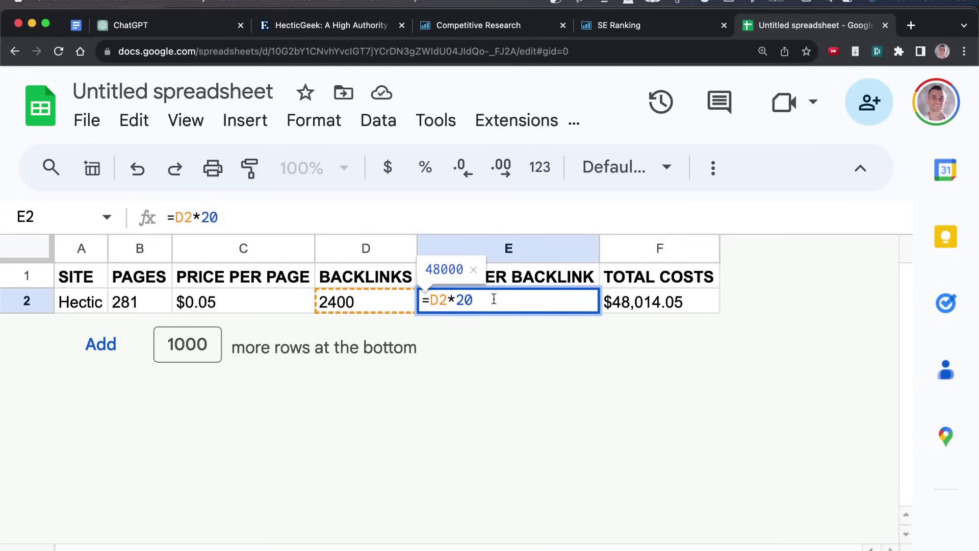
click(644, 309)
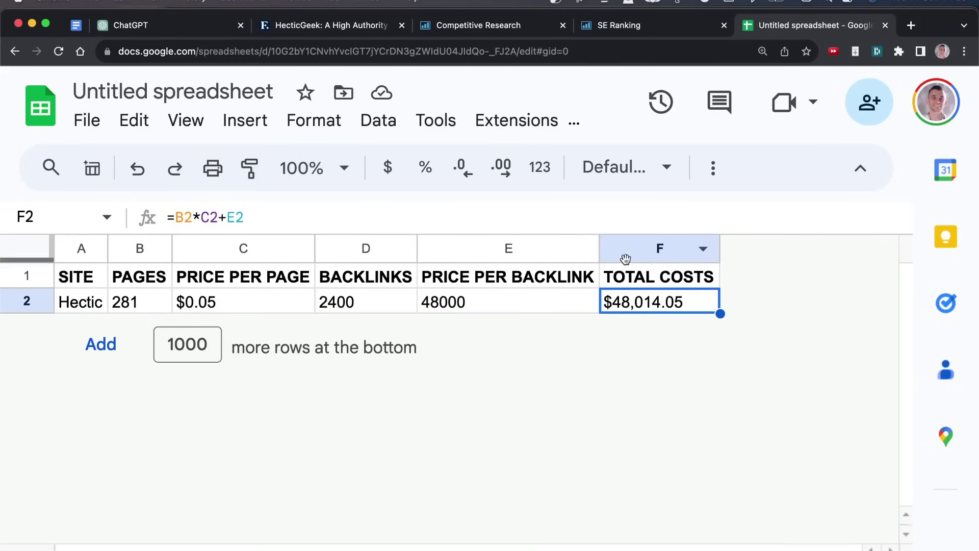
key(Left)
key(Left)
text(1200)
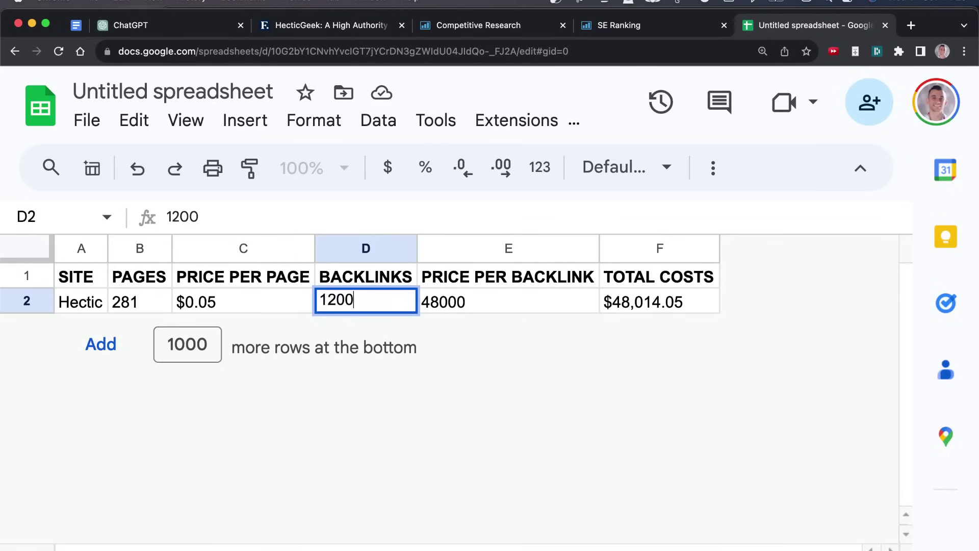
key(Escape)
key(Up)
key(Down)
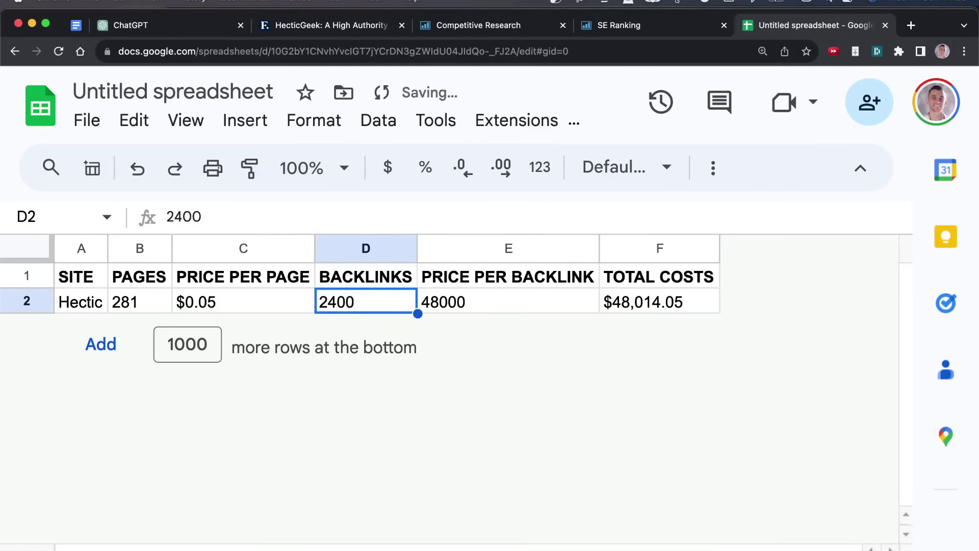
Step: Set the Hectic row's backlinks to 500 and check its total costs
text(500)
key(Return)
key(Up)
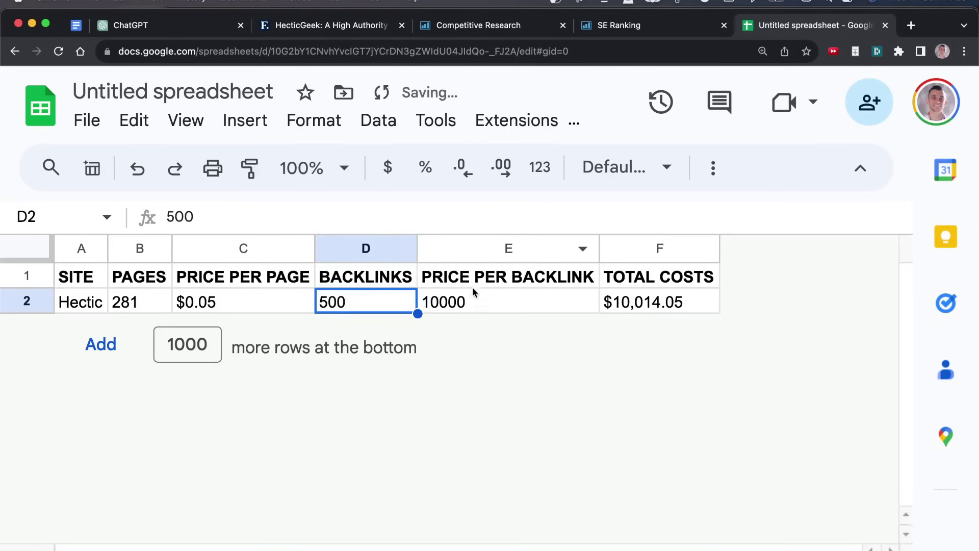
click(610, 310)
drag(4, 274, 107, 285)
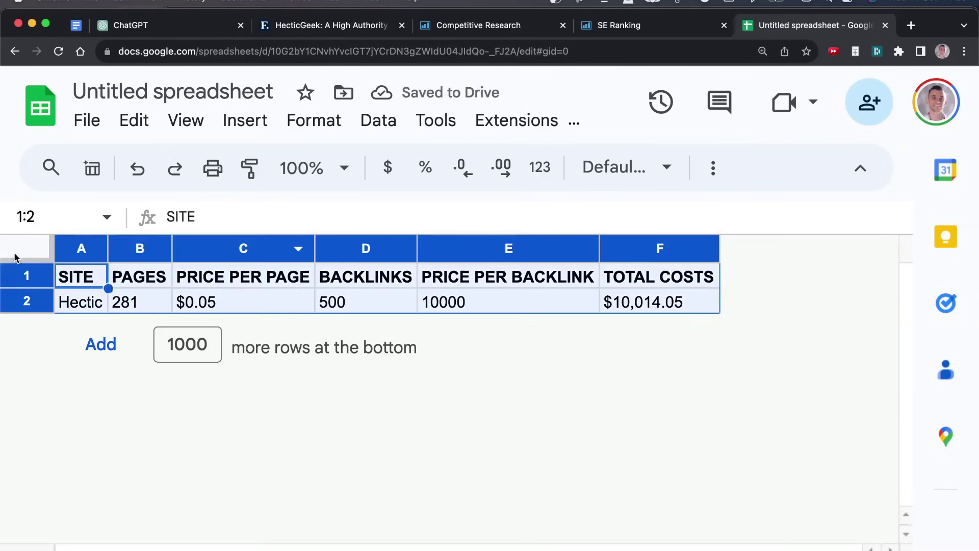
click(634, 306)
Step: Switch to the HecticGeek listing on Flippa to review its asking price, and return to the site cost spreadsheet
key(super+3)
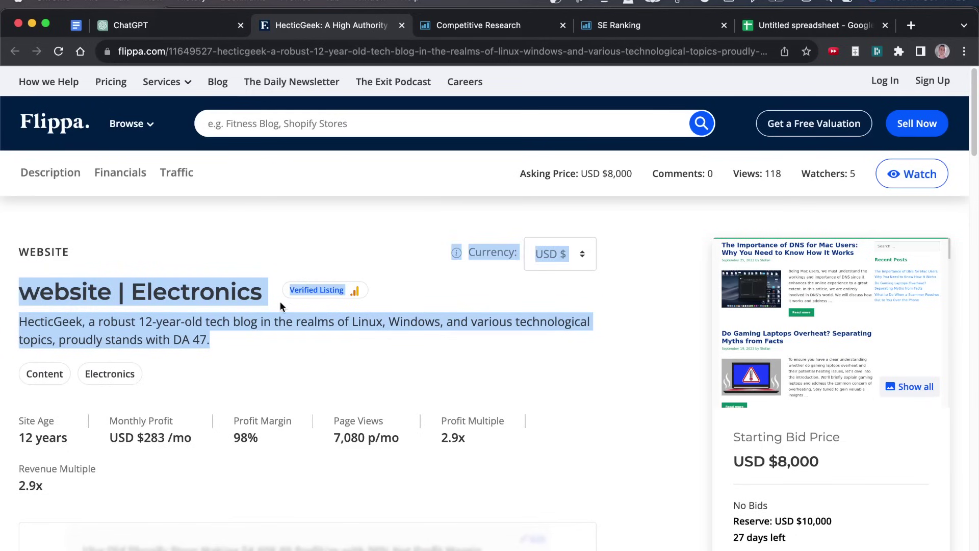
click(465, 331)
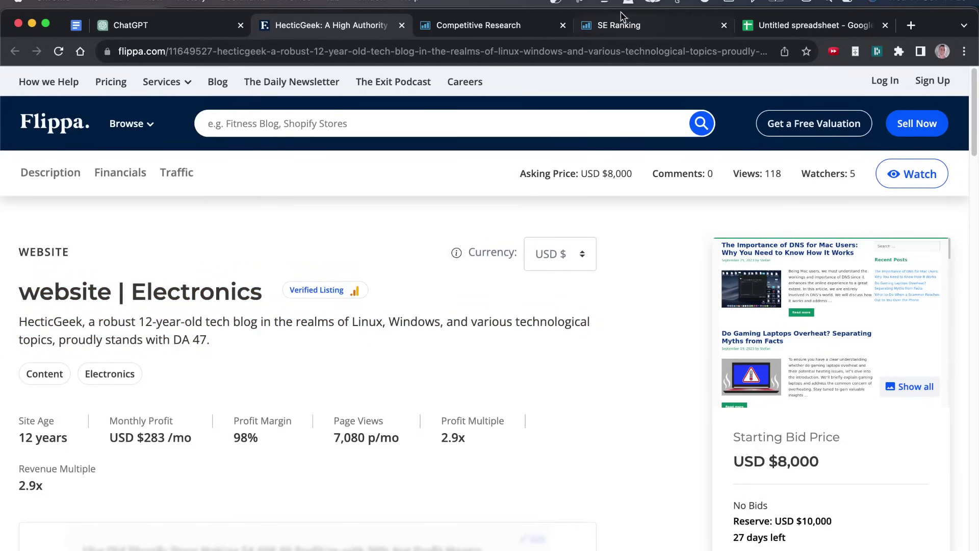
click(775, 15)
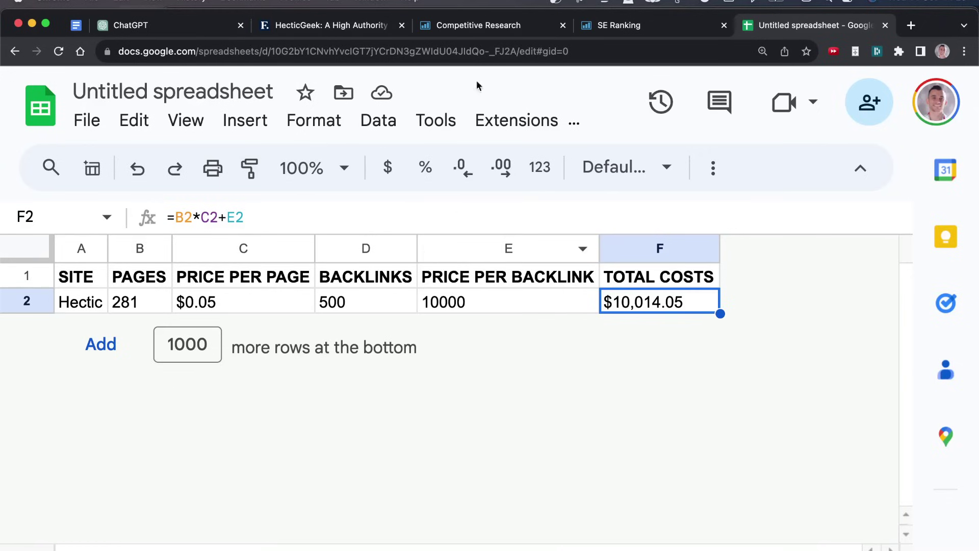
click(85, 283)
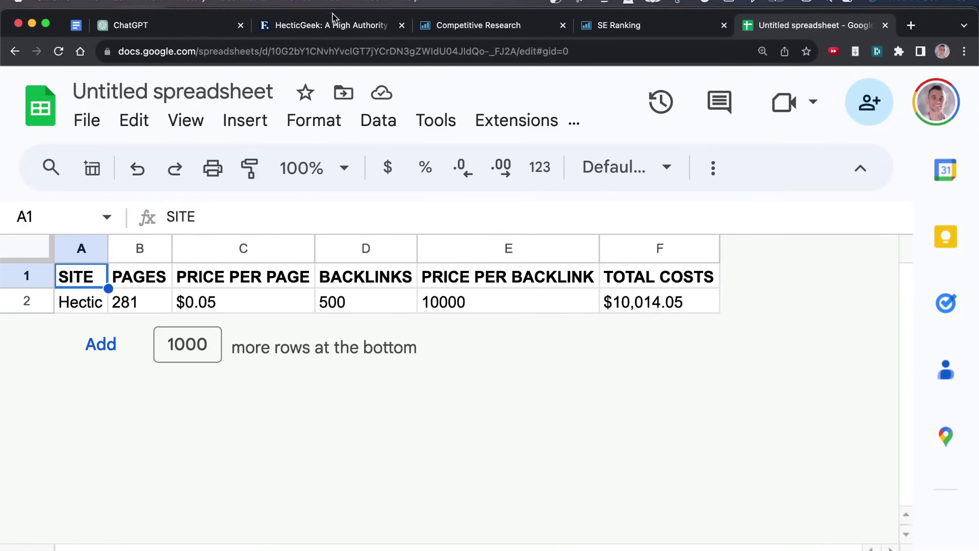
Step: Switch to ChatGPT and look through the answer to "Give me a list of subniche ideas"
key(ctrl+shift+Tab)
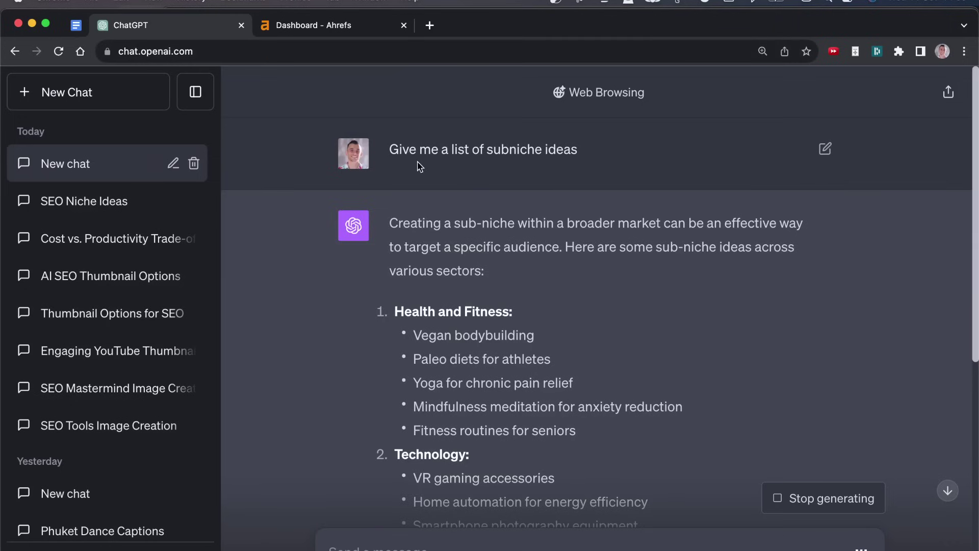
drag(380, 155, 584, 190)
click(584, 188)
scroll(450, 381, down, 10)
scroll(485, 437, up, 10)
triple_click(590, 143)
click(586, 225)
scroll(586, 340, down, 2)
scroll(552, 334, down, 9)
scroll(552, 332, up, 10)
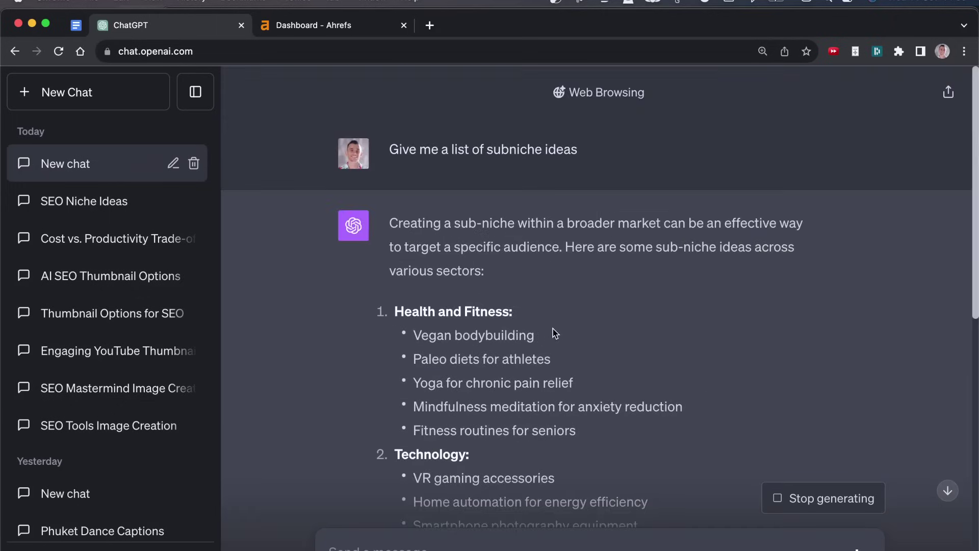
scroll(560, 347, down, 10)
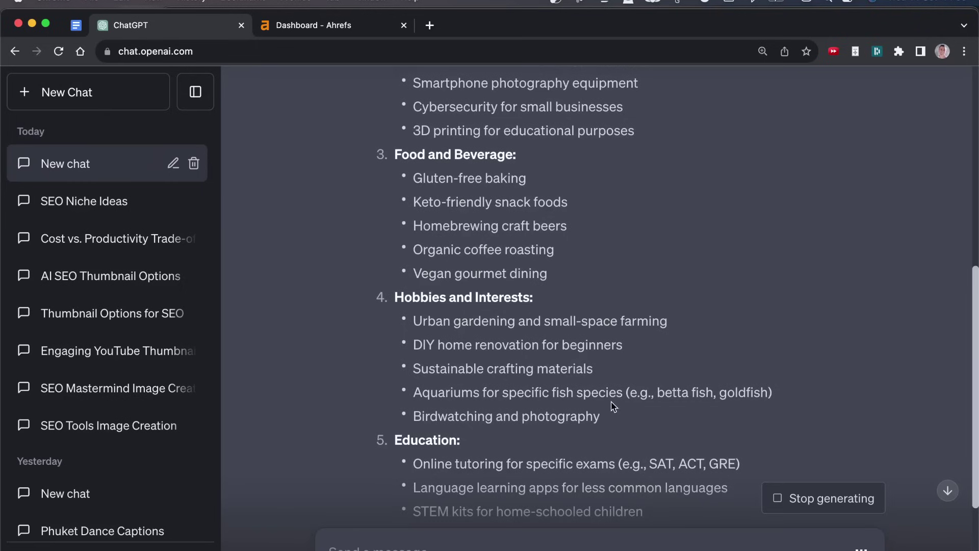
scroll(627, 369, up, 9)
scroll(625, 369, down, 13)
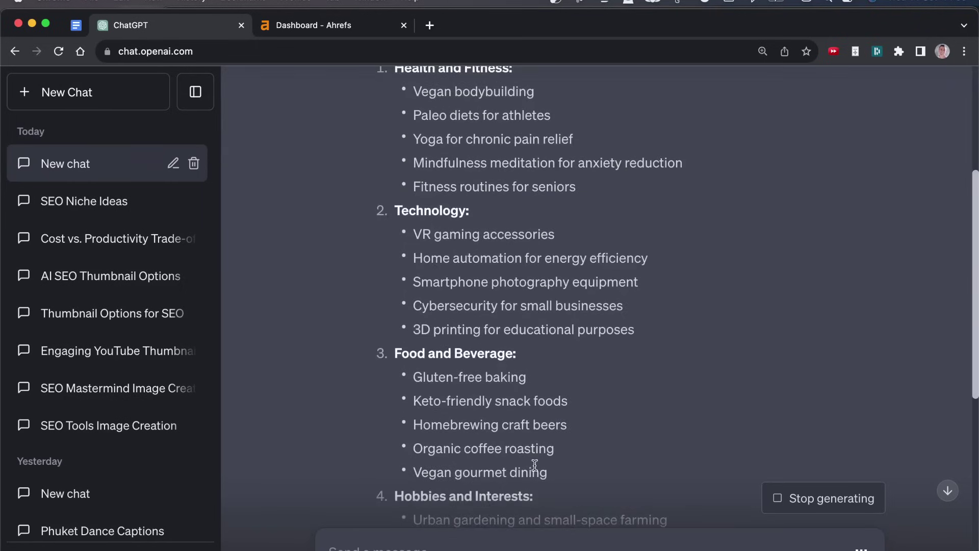
scroll(525, 256, up, 13)
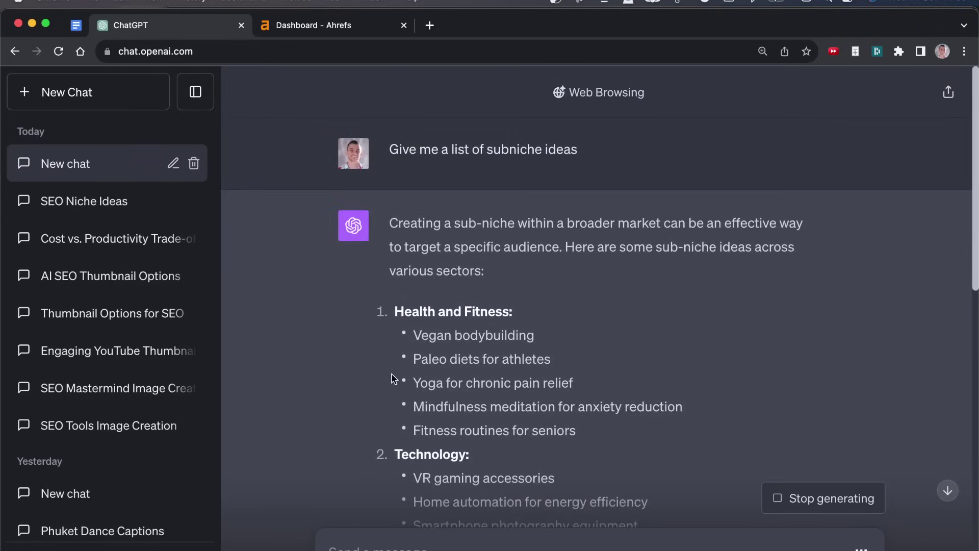
Step: Examine the sub-niche ideas listed under Health and Fitness and Technology
mouse_move(390, 312)
mouse_down()
mouse_move(526, 358)
mouse_move(653, 464)
mouse_up()
scroll(441, 286, down, 5)
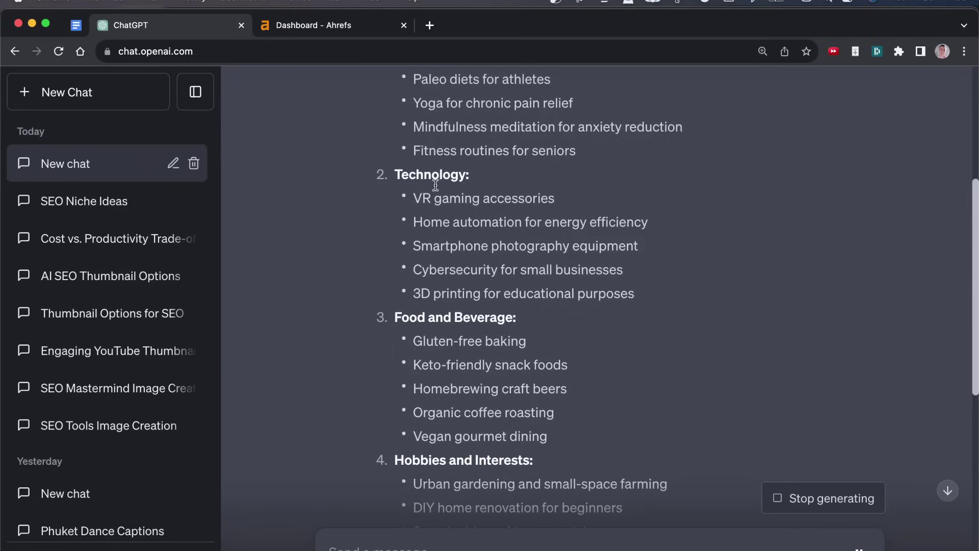
scroll(429, 194, up, 5)
mouse_move(386, 301)
mouse_down()
mouse_move(635, 431)
mouse_move(636, 452)
mouse_move(454, 337)
mouse_move(367, 304)
mouse_move(396, 308)
mouse_up()
scroll(408, 306, down, 3)
scroll(444, 284, up, 1)
drag(399, 212, 612, 332)
scroll(643, 342, down, 10)
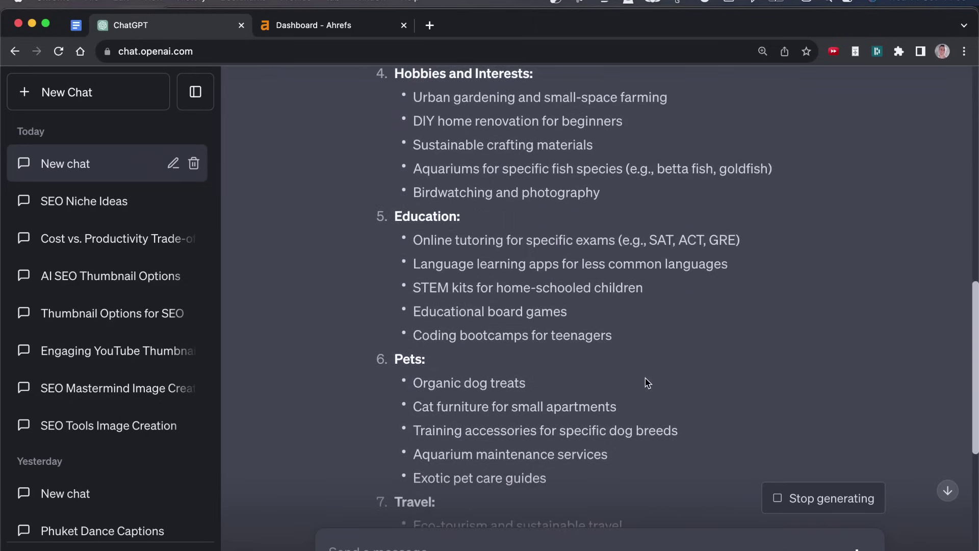
Step: Take "Organic dog treats" from the Pets ideas and look it up in Ahrefs Keywords Explorer for the United States
scroll(646, 357, down, 3)
drag(401, 217, 564, 221)
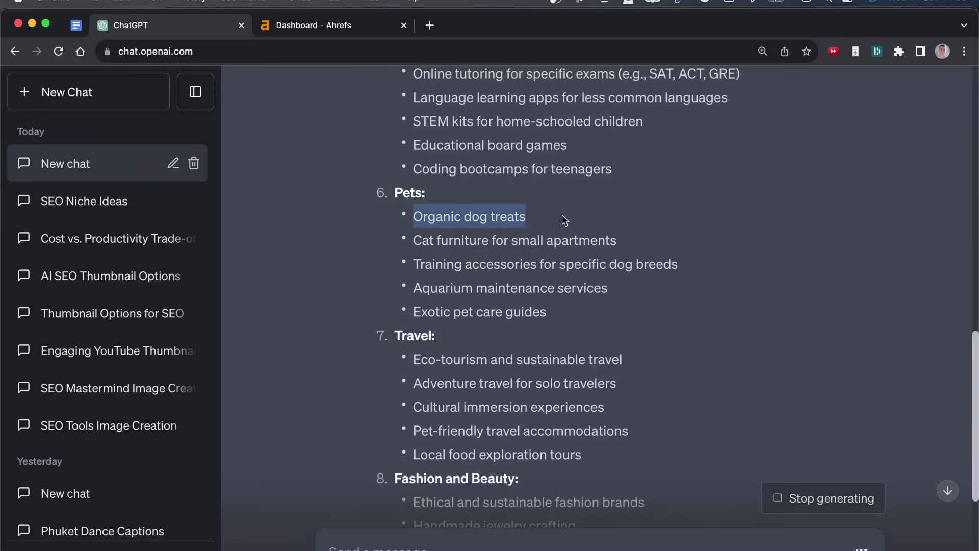
click(326, 25)
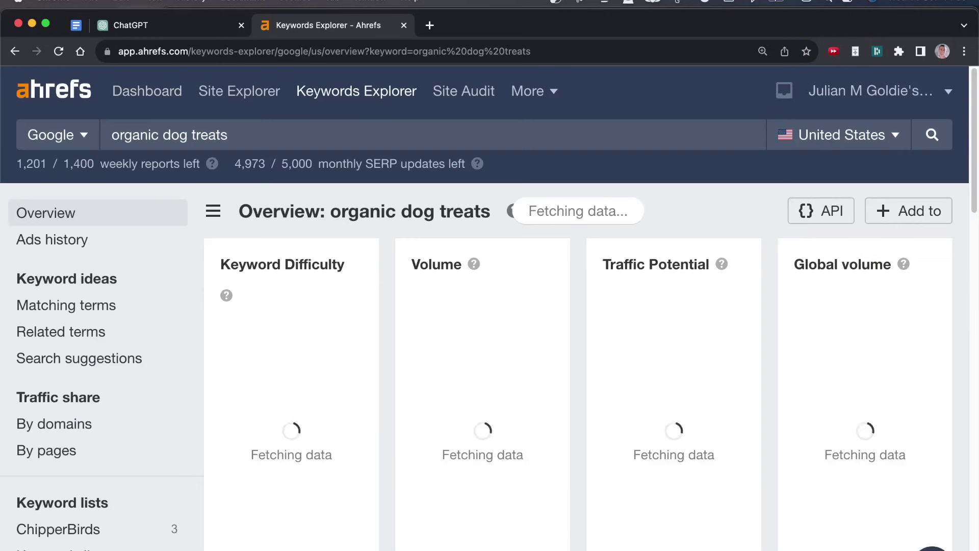
key(super+0)
scroll(348, 453, down, 3)
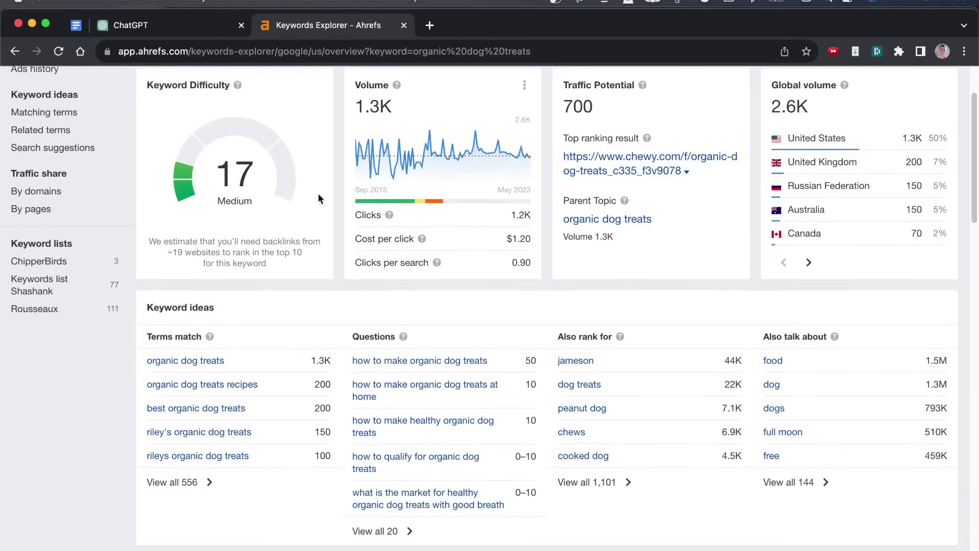
Step: Check the keyword difficulty of organic dog treats and open its full list of matching terms
drag(219, 133, 295, 225)
scroll(291, 231, up, 2)
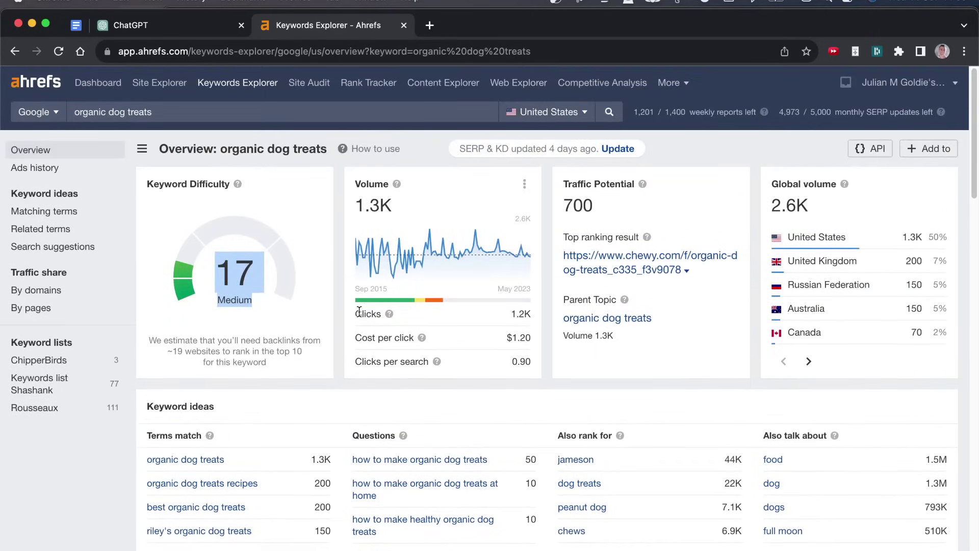
click(174, 435)
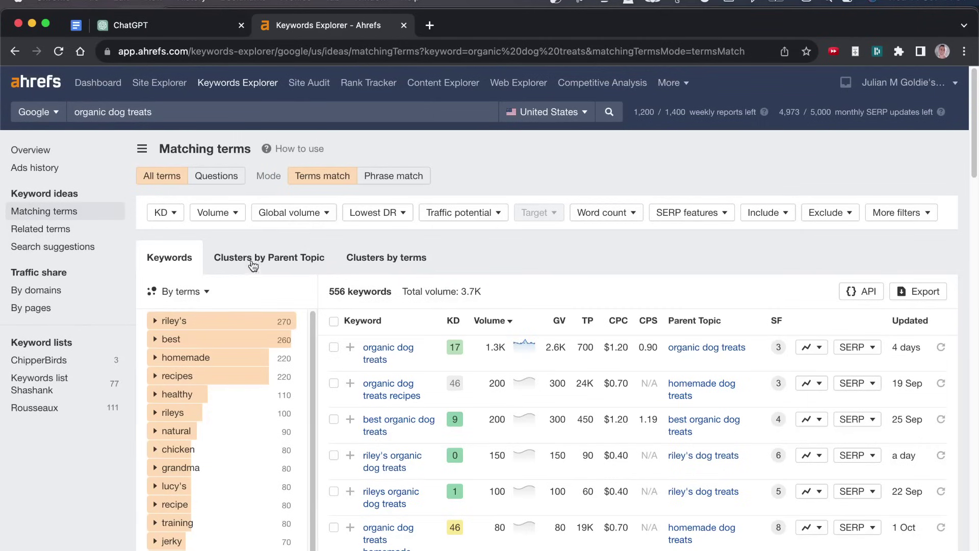
Step: Examine the keyword count, total volume, difficulty and search volumes in the organic dog treats matching terms
drag(330, 285, 483, 291)
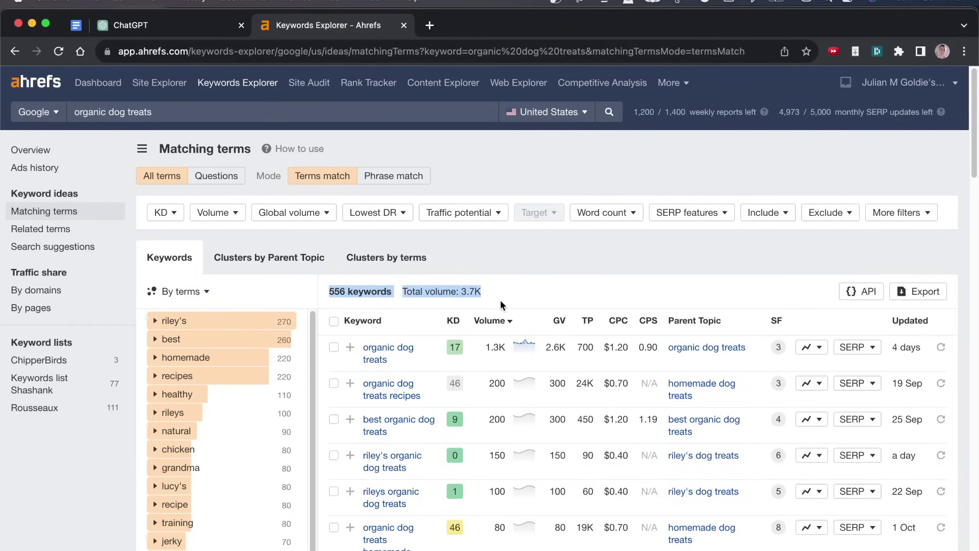
scroll(383, 280, down, 1)
scroll(382, 280, up, 1)
scroll(511, 417, down, 20)
scroll(509, 447, down, 2)
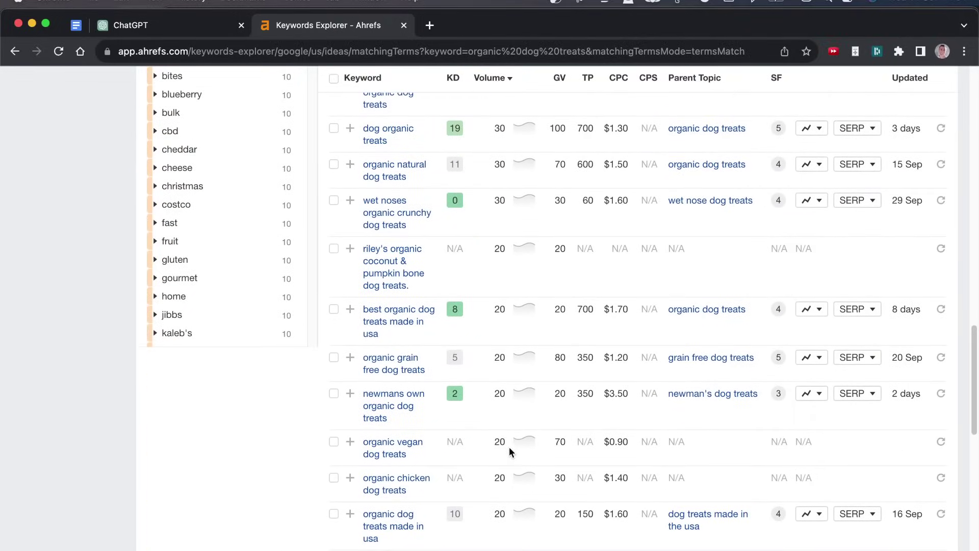
scroll(455, 458, down, 5)
scroll(918, 291, down, 10)
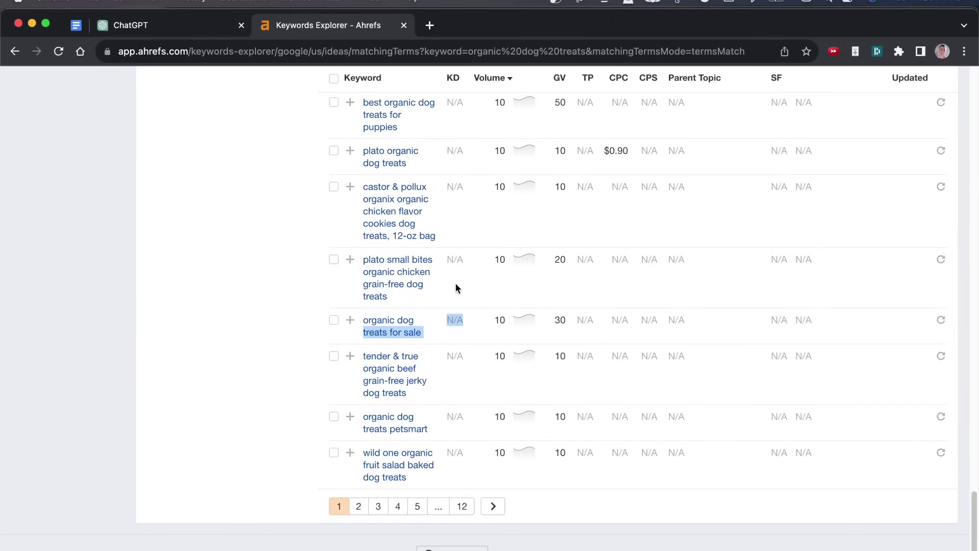
scroll(448, 258, up, 10)
scroll(351, 383, up, 10)
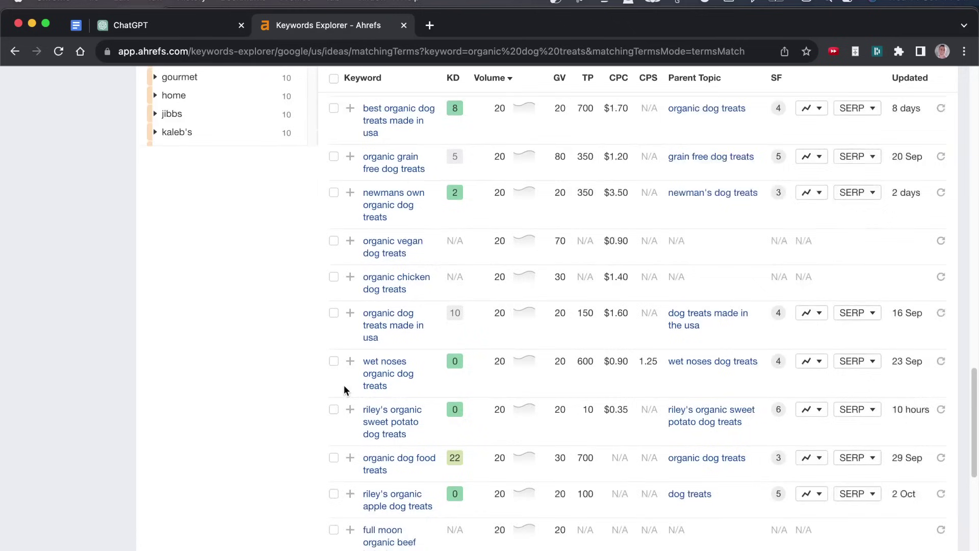
scroll(531, 207, up, 10)
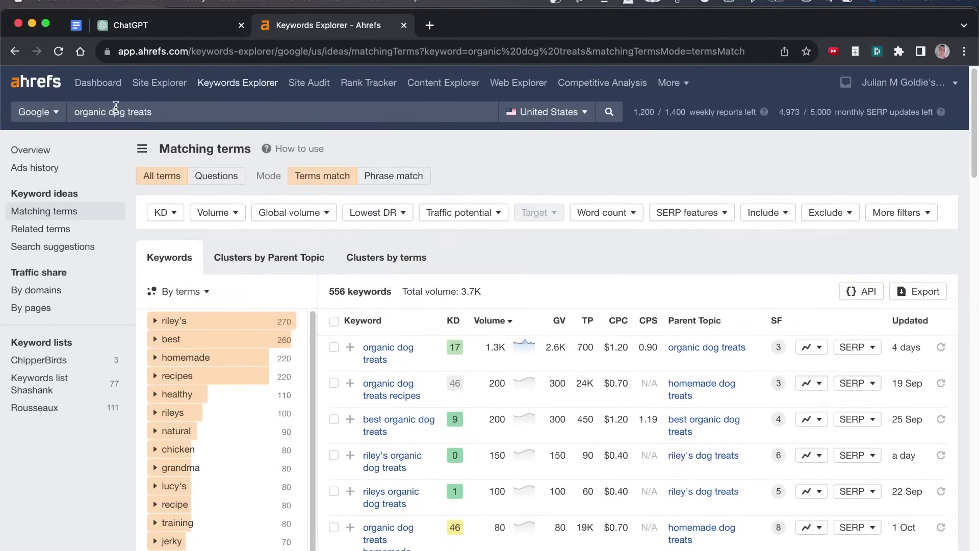
Step: Return to ChatGPT and review the Pets sub-niches and the categories that follow them
click(130, 25)
drag(411, 217, 642, 338)
click(616, 336)
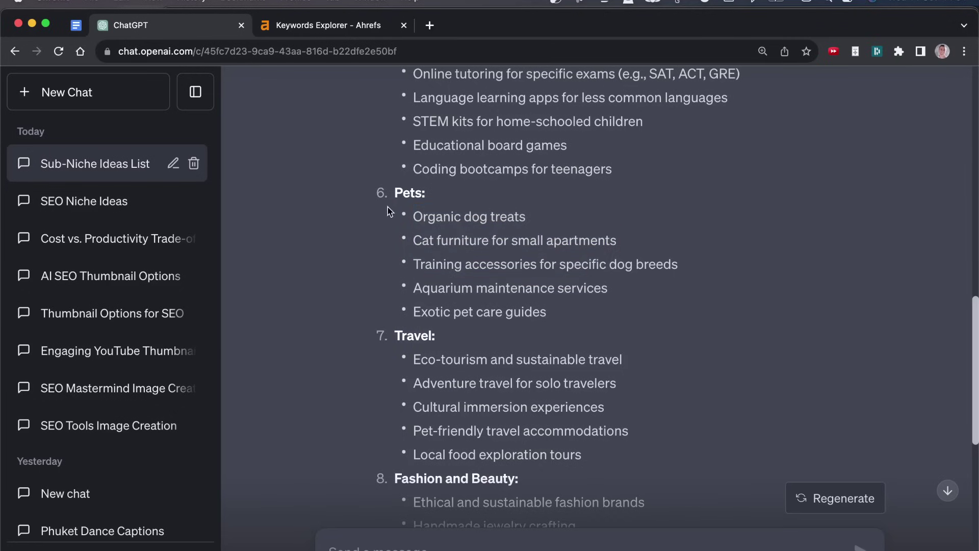
drag(389, 211, 579, 309)
scroll(680, 330, down, 7)
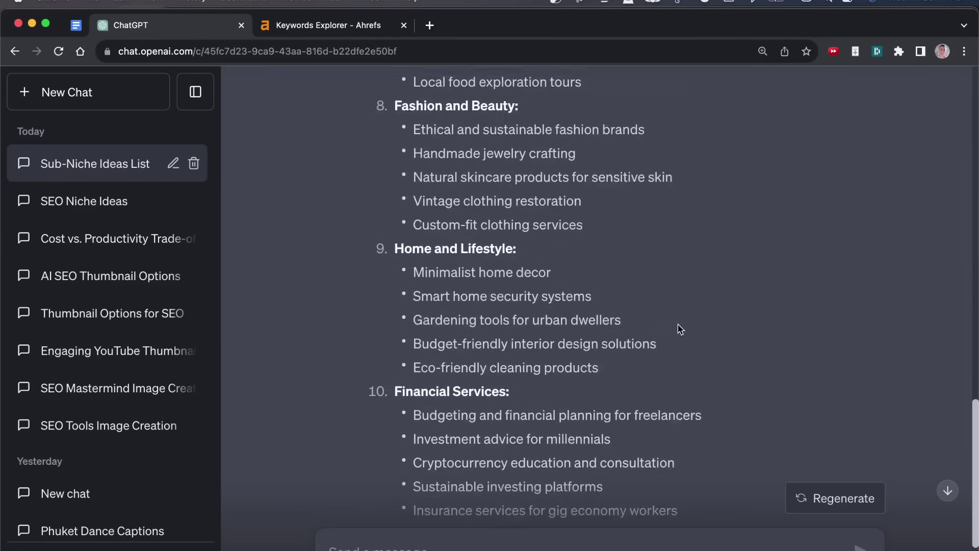
scroll(683, 332, up, 3)
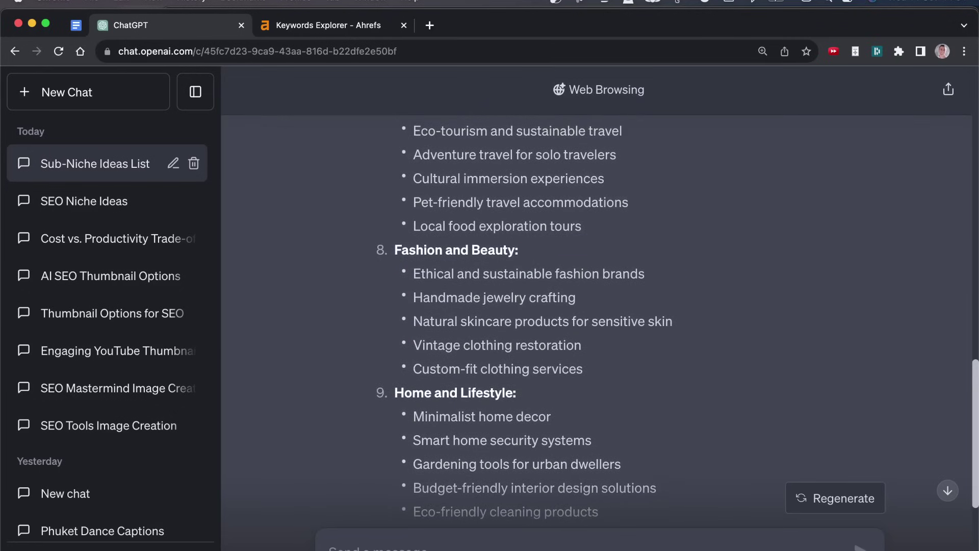
Step: Switch to Ahrefs Keywords Explorer and look up the matching terms for "organic pet" in the United States
click(327, 32)
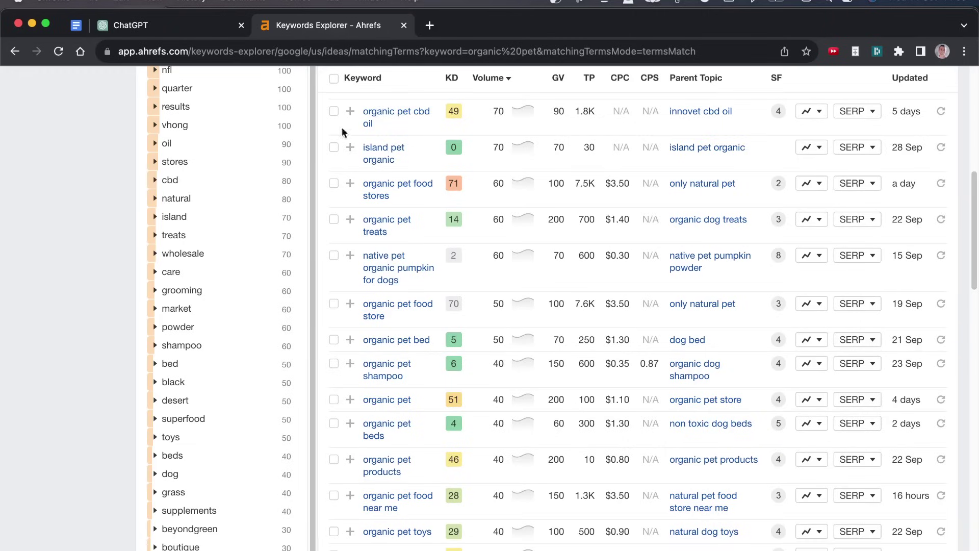
click(196, 26)
click(327, 25)
scroll(640, 311, up, 10)
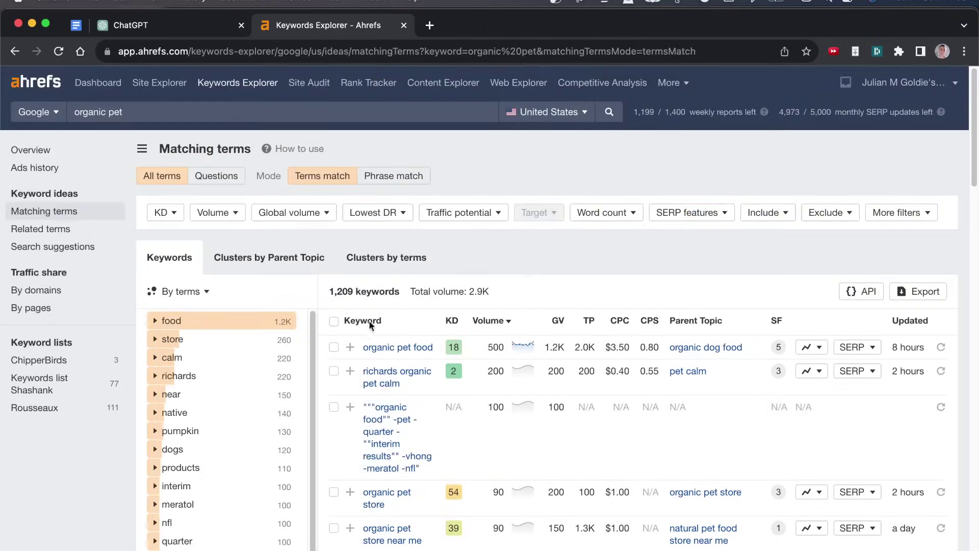
Step: Examine the difficulty and search volumes of the keywords listed for organic pet
drag(387, 247, 633, 356)
scroll(357, 172, up, 5)
click(282, 28)
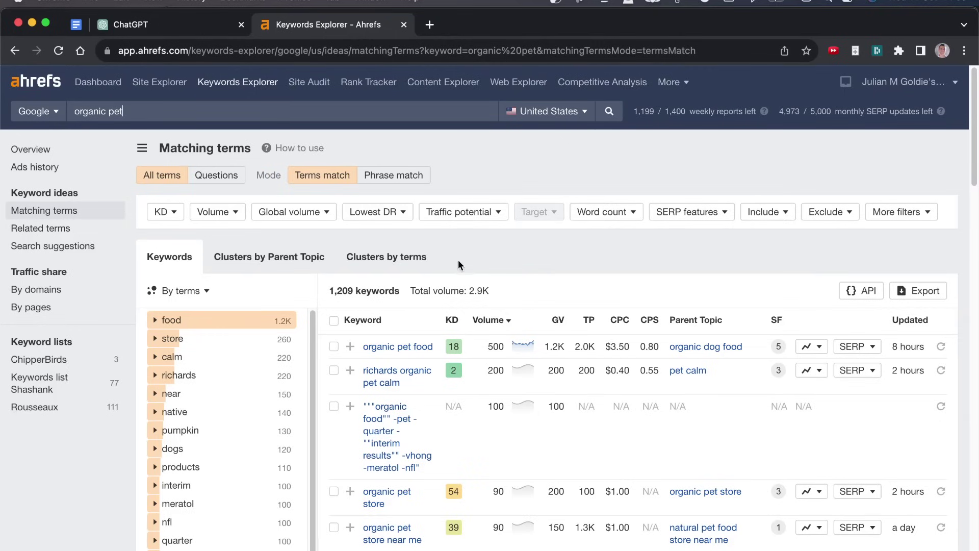
scroll(509, 499, down, 20)
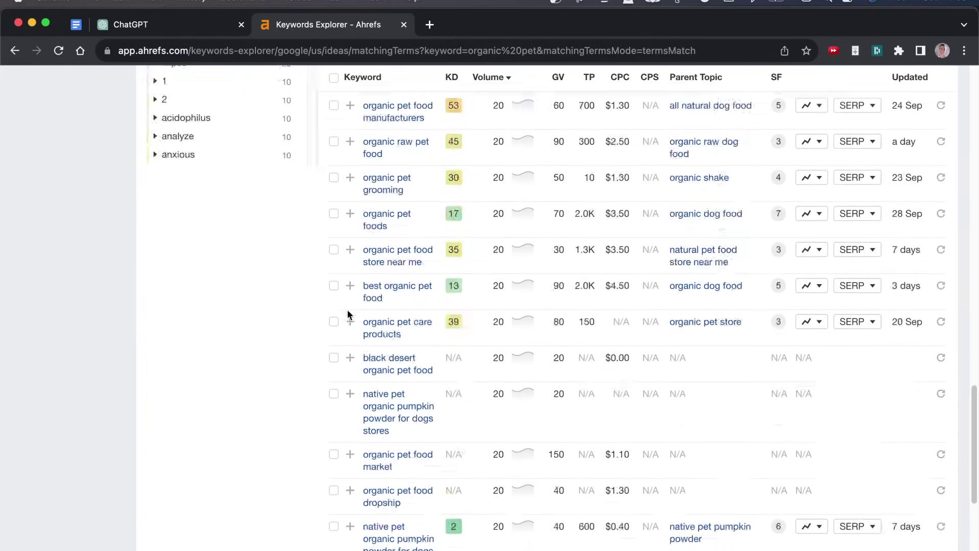
scroll(347, 309, up, 20)
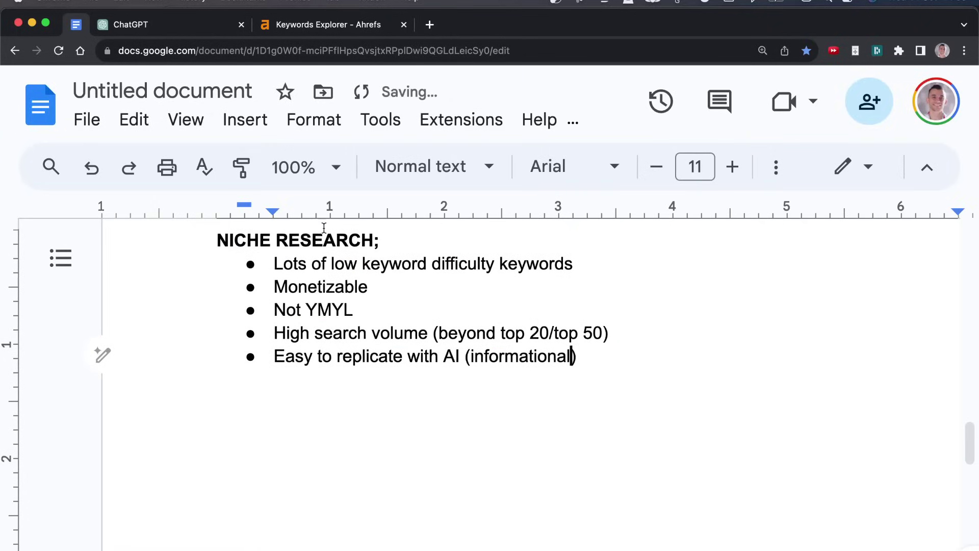
Step: Switch to the niche research notes in Google Docs and review the low keyword difficulty, search volume and monetizable criteria
drag(263, 265, 573, 261)
click(577, 252)
triple_click(580, 263)
click(253, 328)
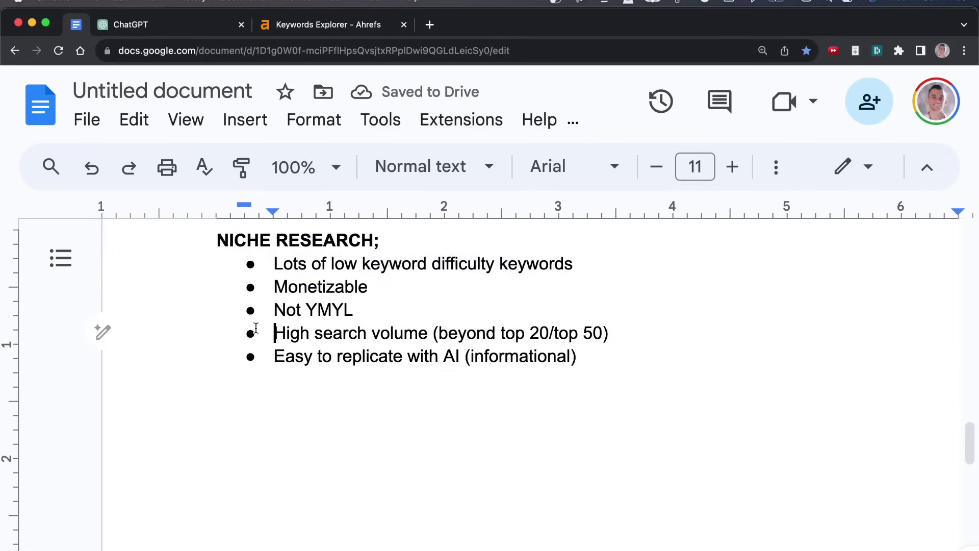
drag(270, 286, 405, 289)
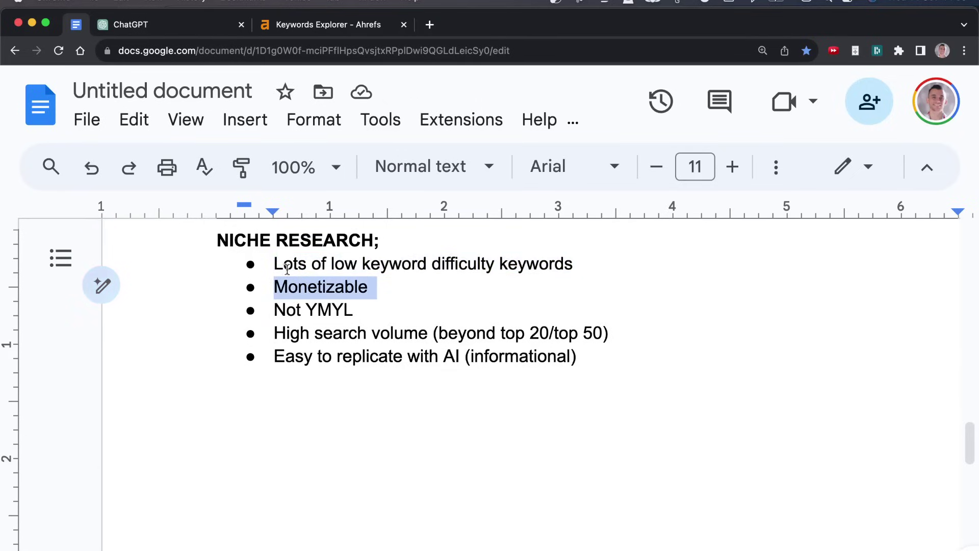
Step: Switch to the ChatGPT sub-niche list and look through the categories from Hobbies and Interests to Home and Lifestyle
click(208, 23)
scroll(551, 411, up, 2)
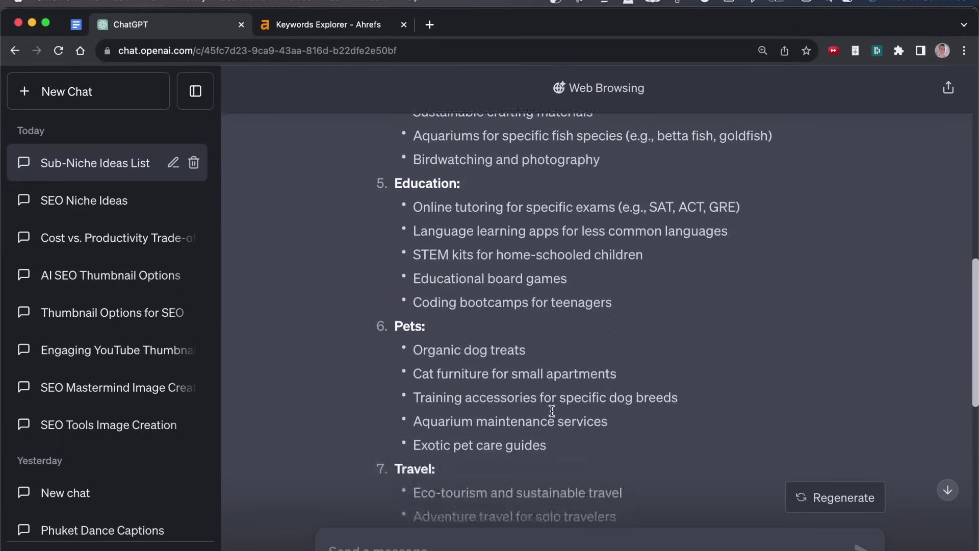
scroll(551, 410, down, 7)
scroll(552, 411, up, 3)
click(373, 239)
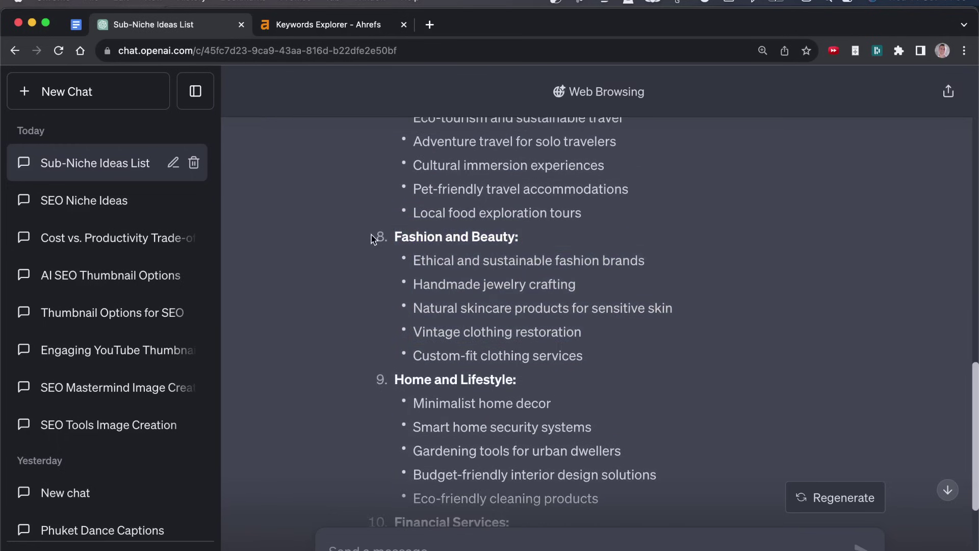
scroll(625, 383, up, 10)
scroll(627, 389, down, 5)
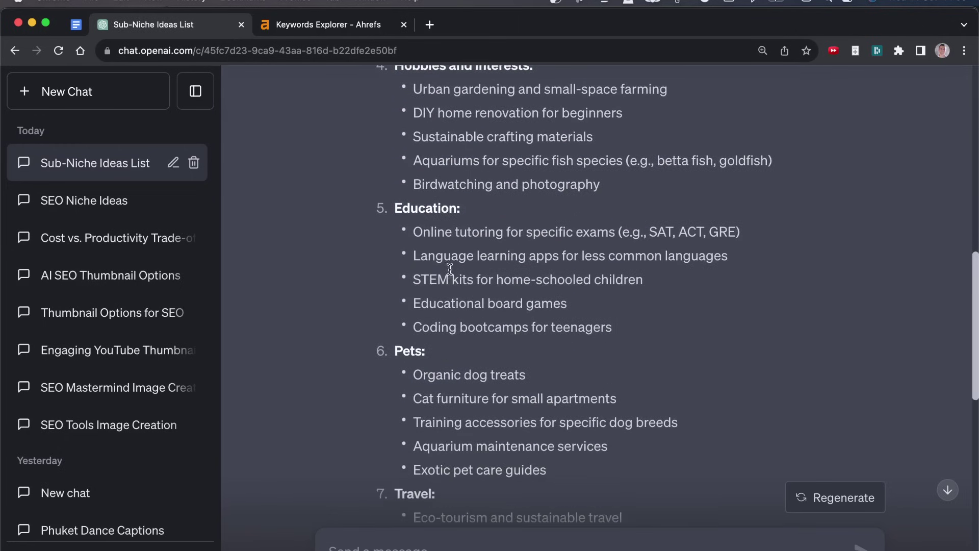
Step: Examine the Education category and its sub-niches in the ChatGPT answer
drag(412, 232, 411, 251)
click(498, 333)
click(427, 245)
drag(395, 207, 620, 339)
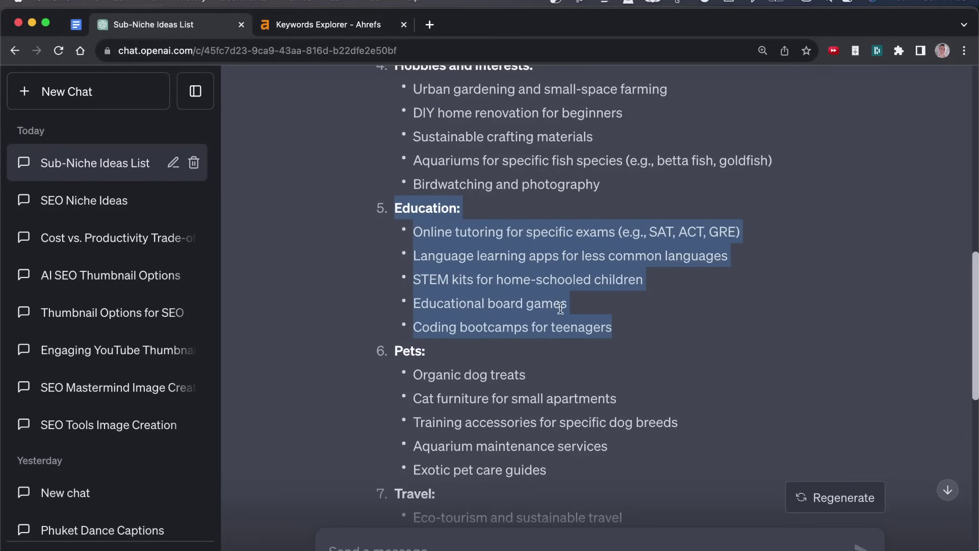
scroll(548, 286, down, 2)
click(547, 285)
drag(635, 266, 394, 146)
Step: Switch to the niche research notes in Google Docs and review the monetizable and high search volume criteria
click(76, 24)
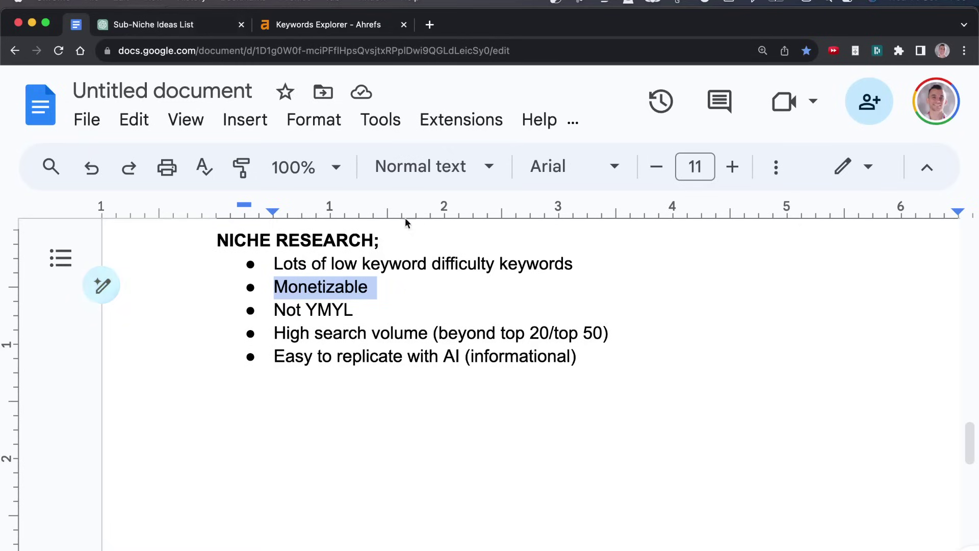
drag(280, 285, 380, 282)
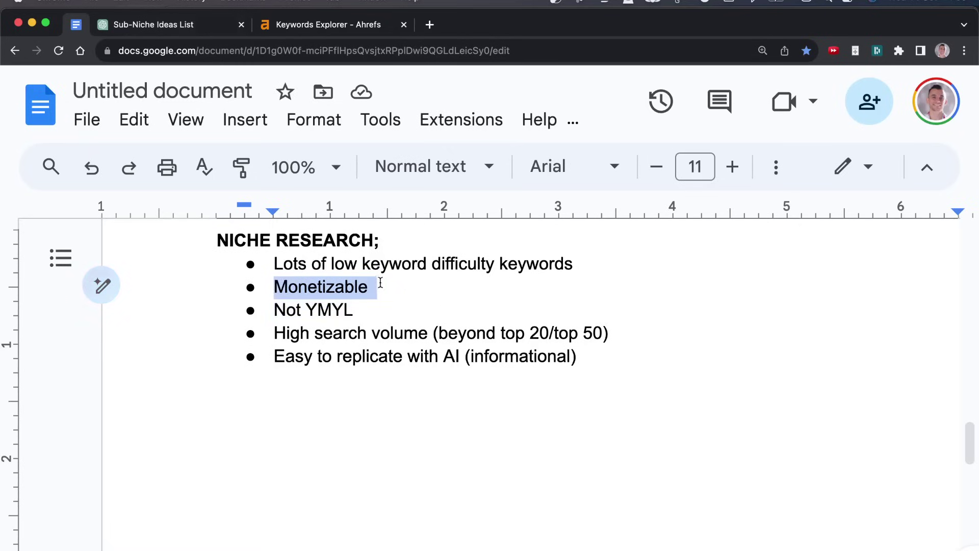
click(402, 296)
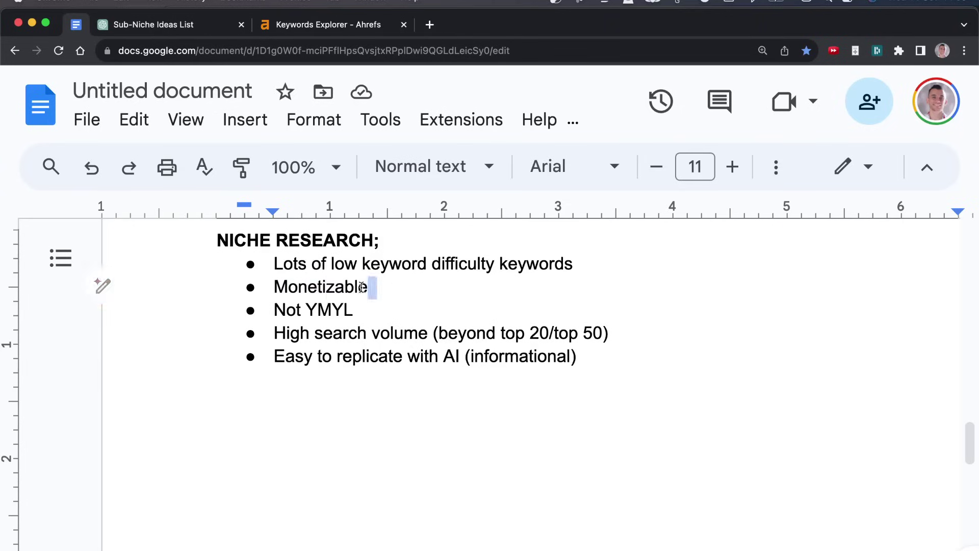
double_click(312, 278)
click(402, 278)
drag(280, 329, 664, 376)
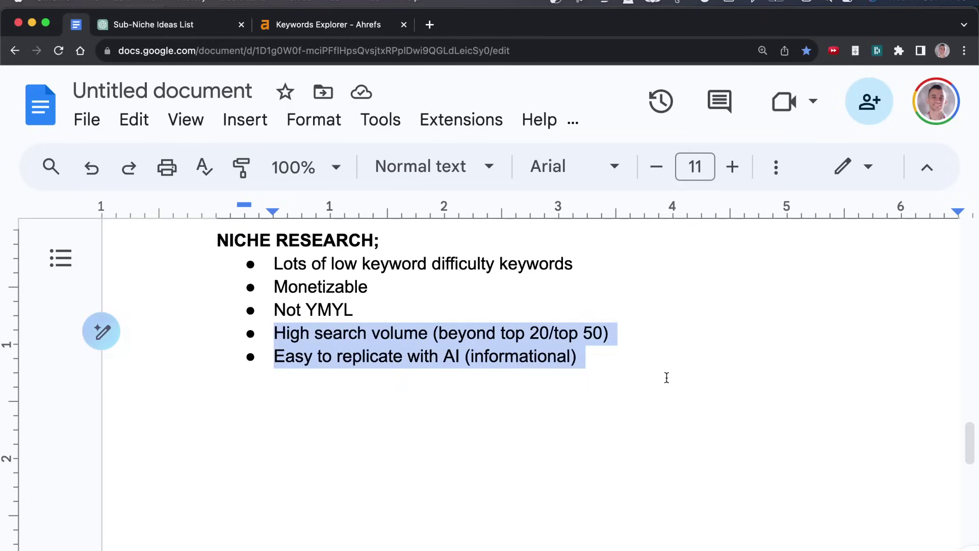
click(664, 376)
drag(284, 329, 618, 332)
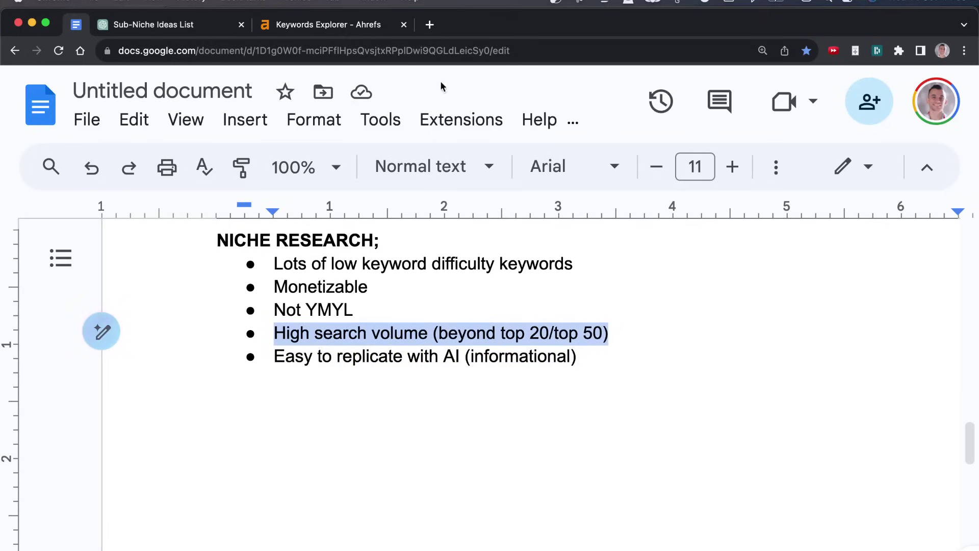
Step: Switch to Ahrefs Keywords Explorer and check the search volumes down the first page of organic pet matching terms
click(365, 24)
scroll(368, 350, down, 15)
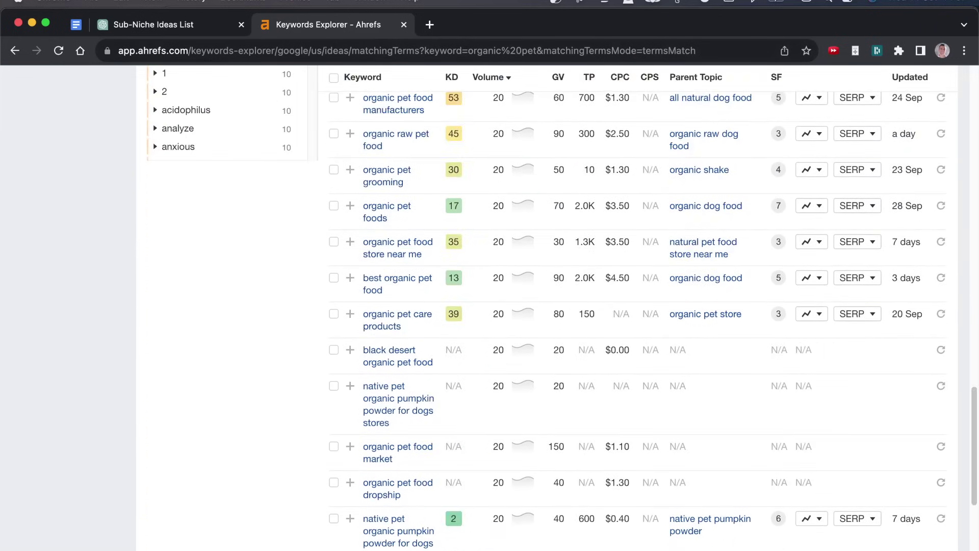
scroll(386, 340, up, 20)
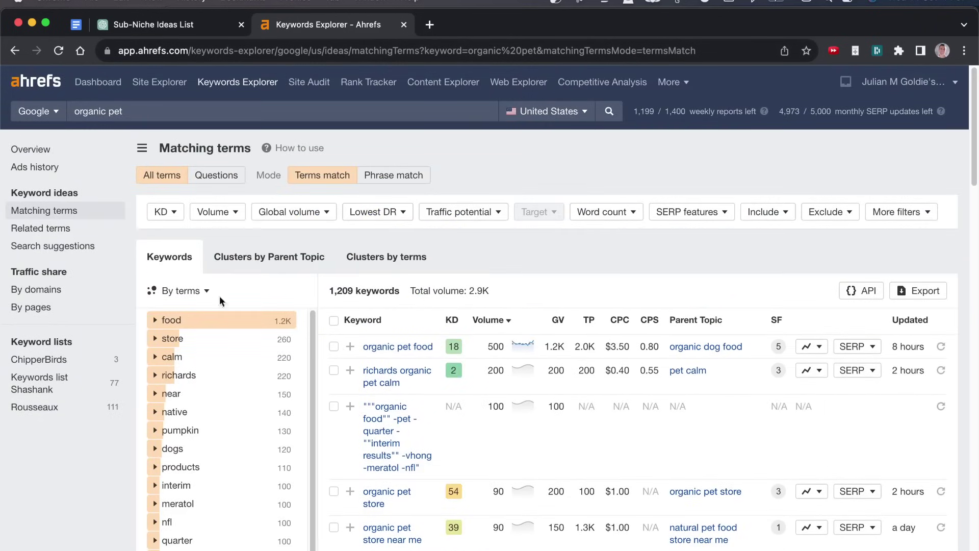
scroll(444, 380, down, 10)
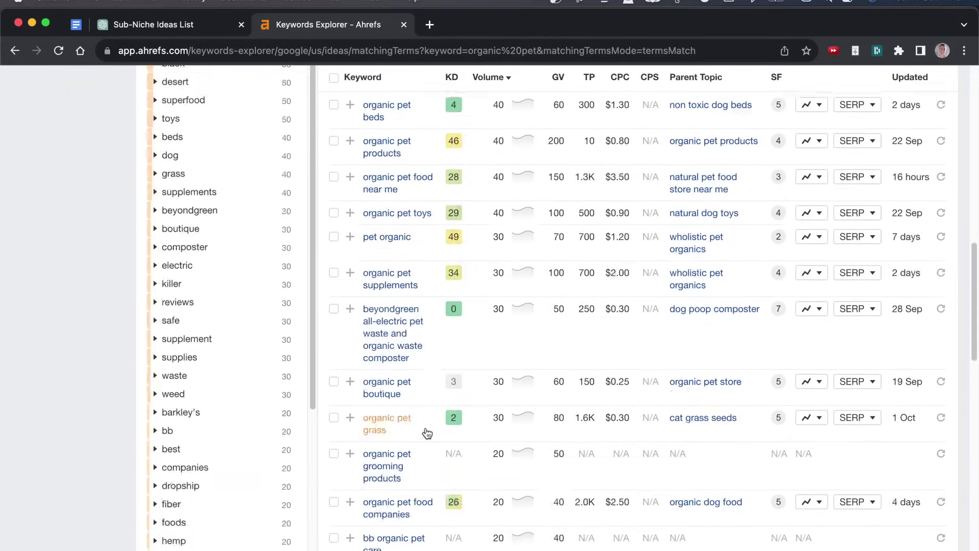
scroll(427, 433, down, 15)
scroll(470, 362, up, 12)
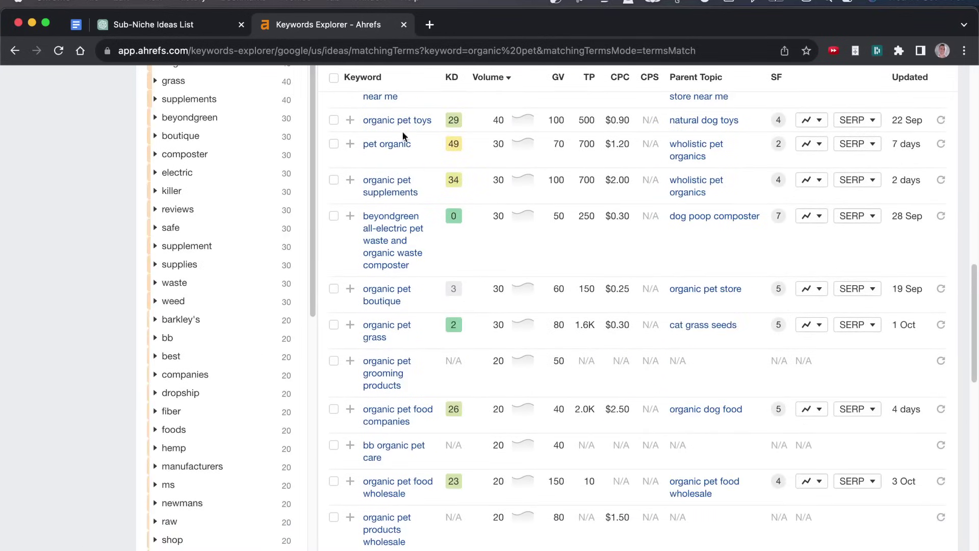
scroll(403, 135, down, 10)
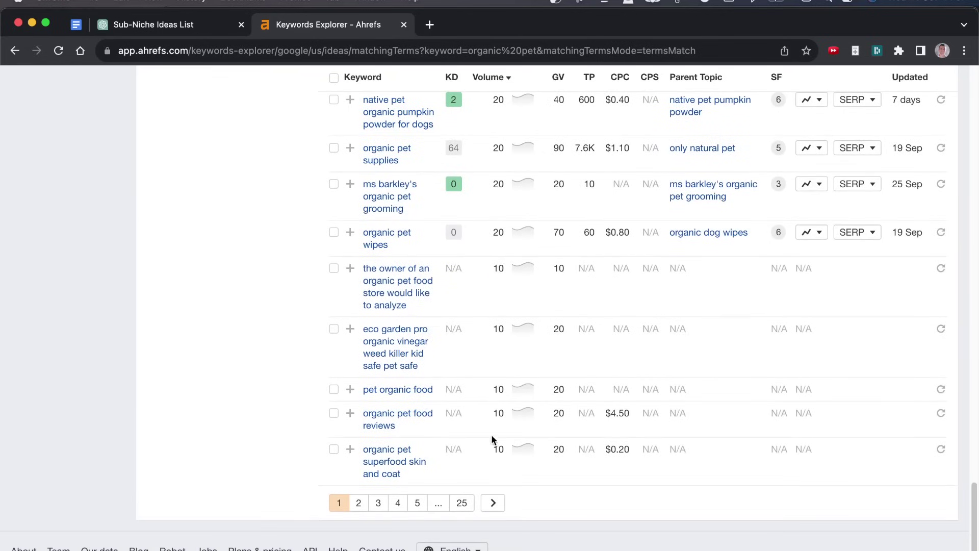
Step: Return to the Google Docs notes and review the Not YMYL and easy to replicate with AI criteria
click(76, 24)
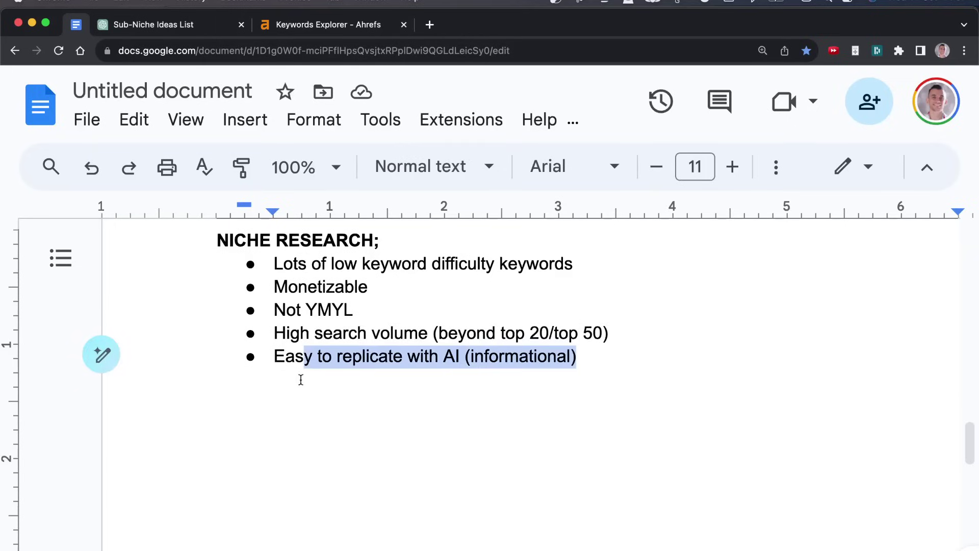
drag(274, 356, 458, 388)
click(459, 388)
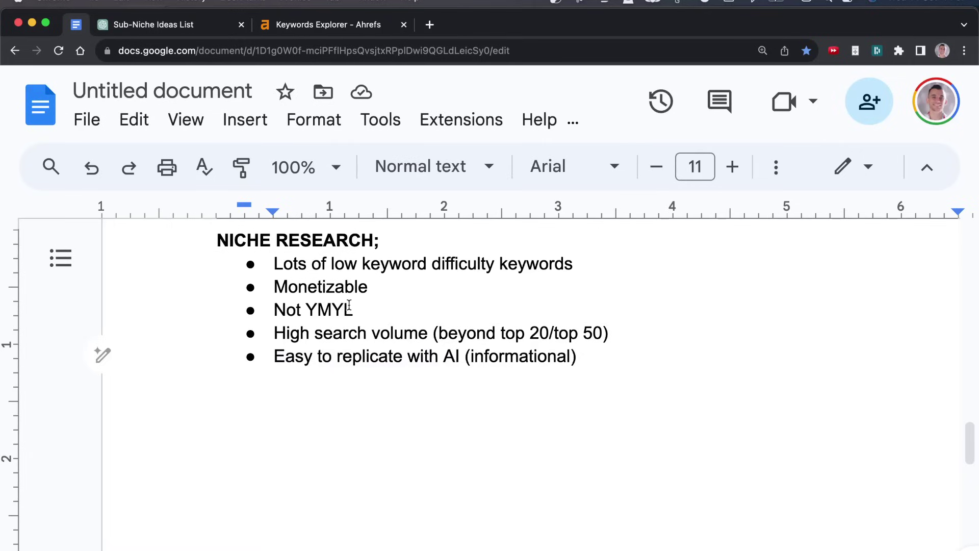
drag(350, 308, 310, 308)
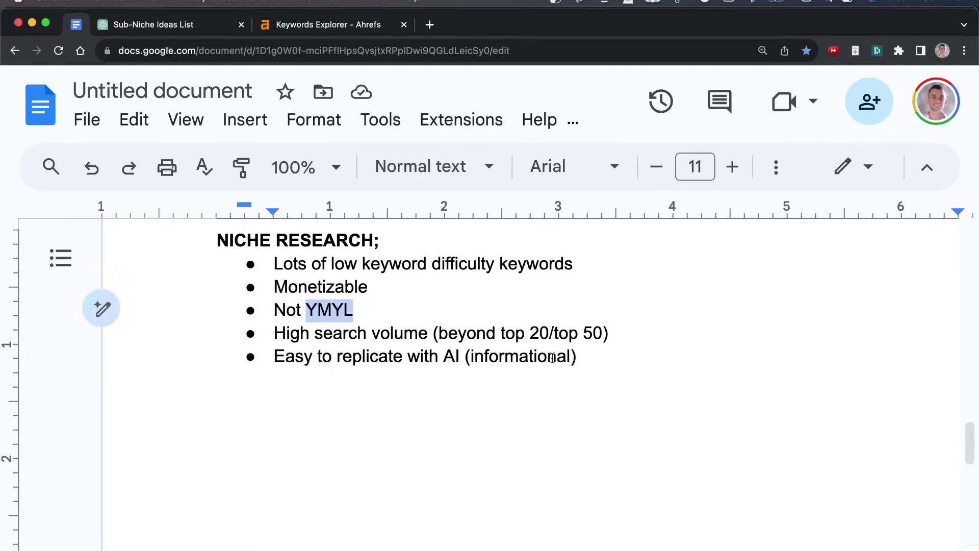
click(549, 356)
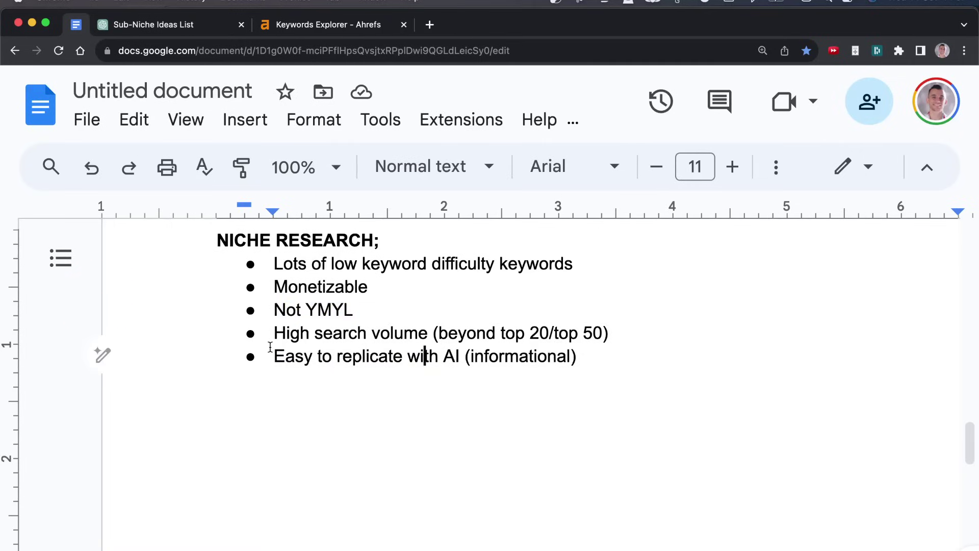
drag(270, 351, 625, 347)
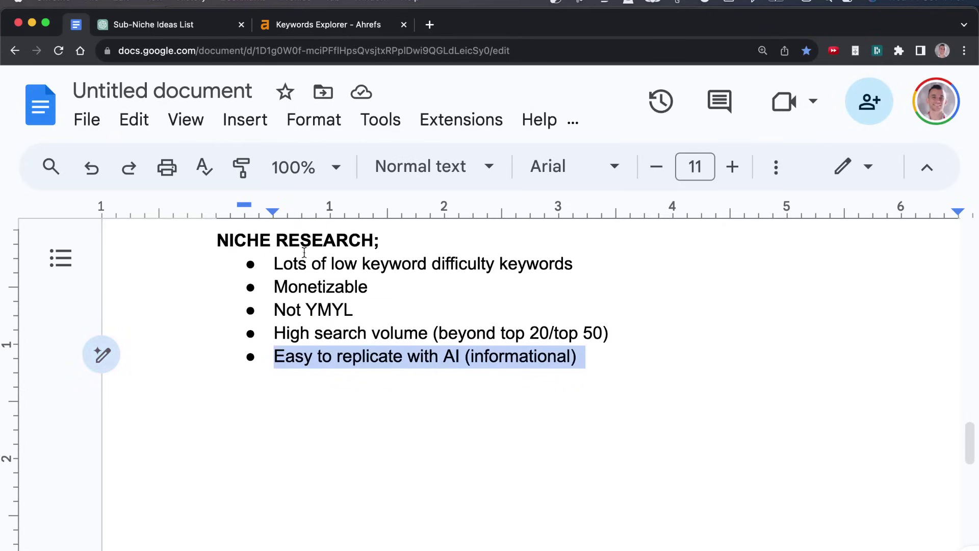
drag(275, 356, 695, 352)
Step: Switch to Ahrefs Keywords Explorer and examine the United States matching terms for "birds" by difficulty and volume
key(super+3)
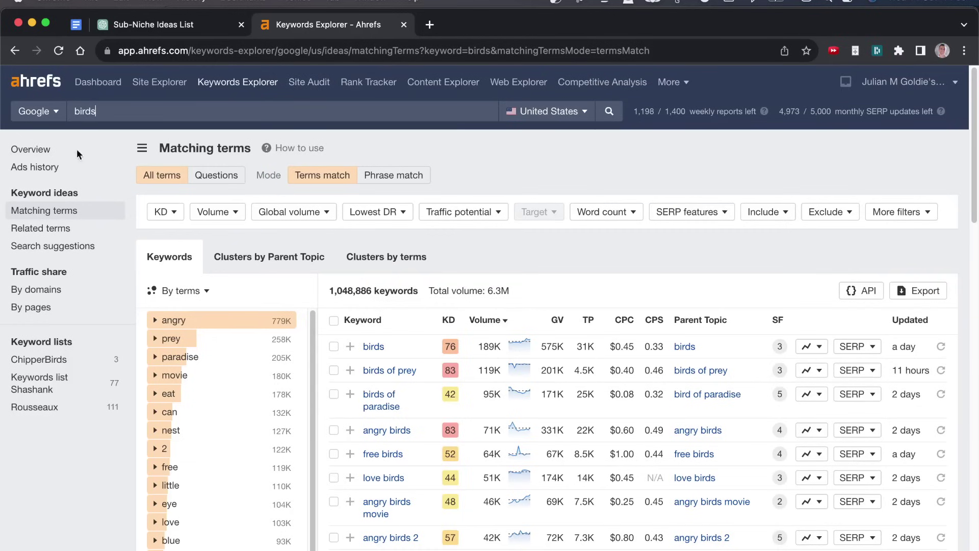
drag(127, 118, 18, 121)
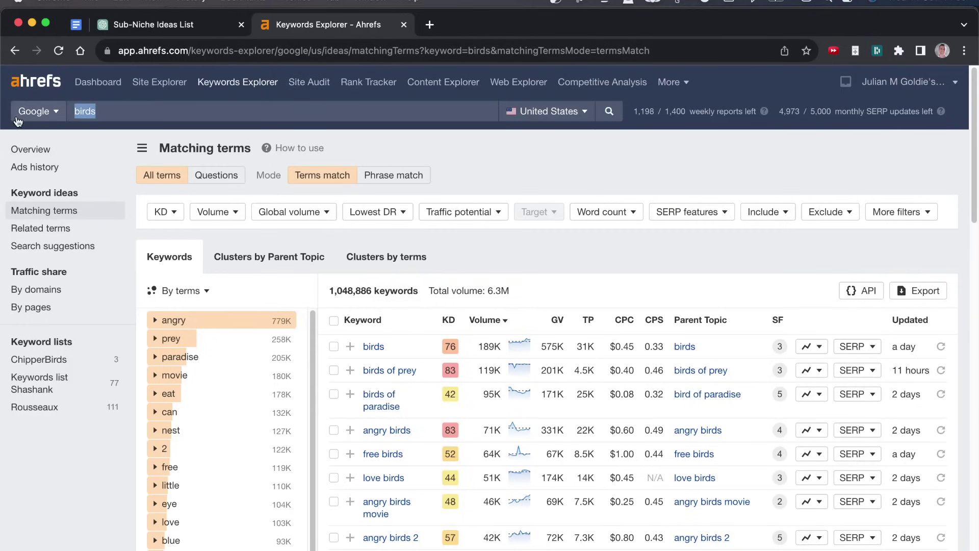
scroll(497, 530, down, 5)
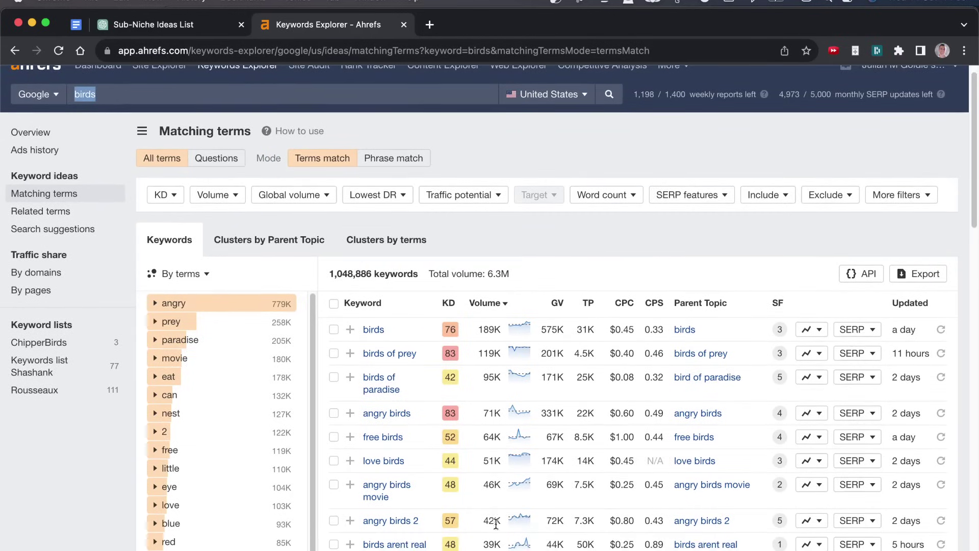
scroll(476, 462, down, 10)
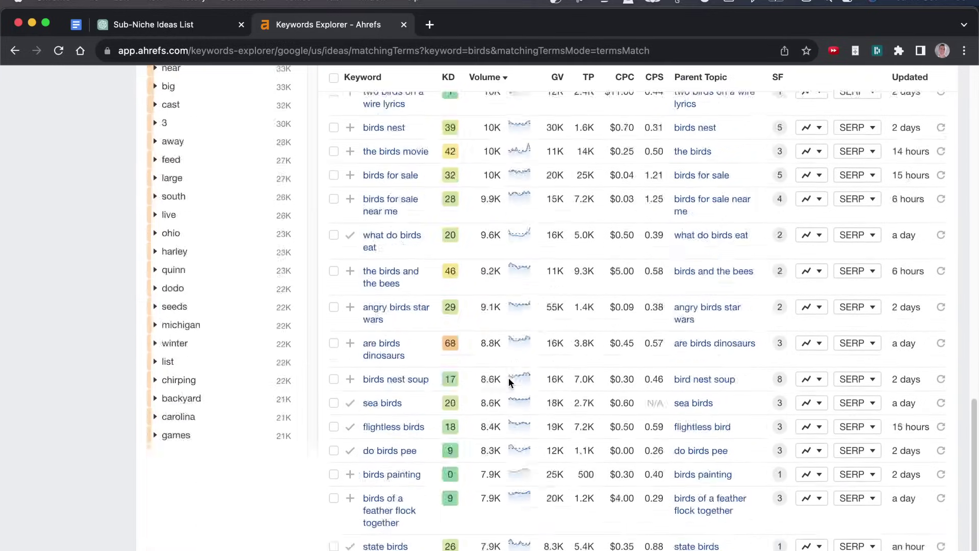
scroll(509, 380, down, 3)
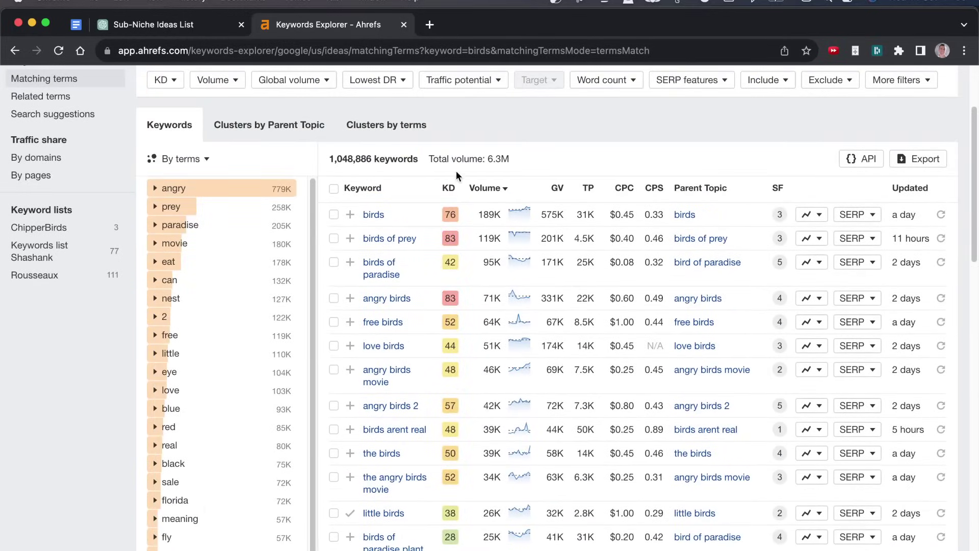
scroll(498, 323, down, 3)
Step: Check the search volumes of the last birds keywords on the first results page
scroll(496, 321, down, 11)
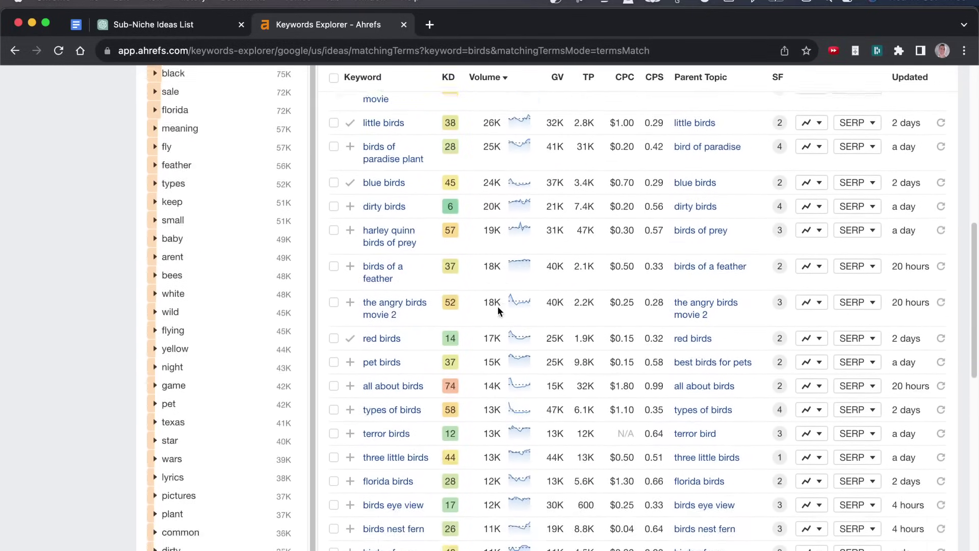
scroll(474, 424, down, 7)
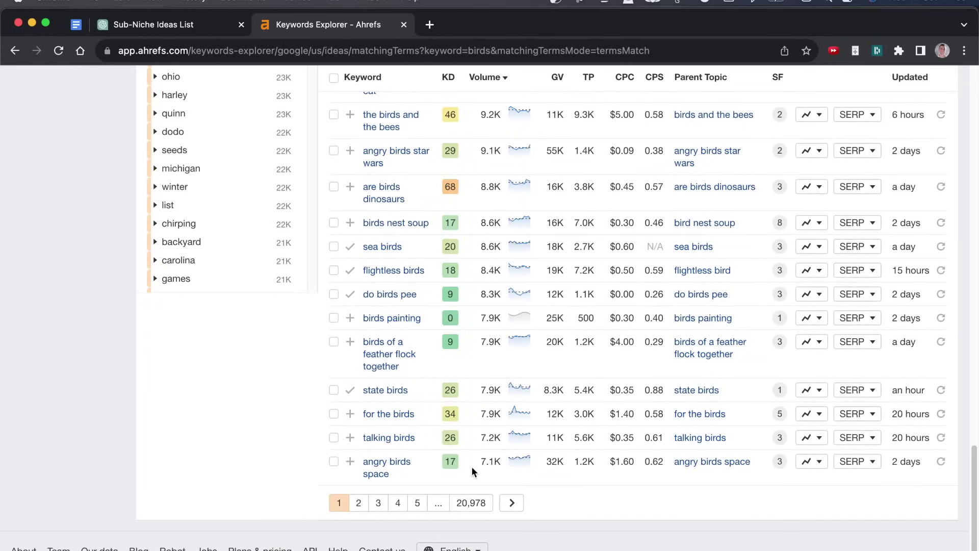
drag(481, 462, 498, 462)
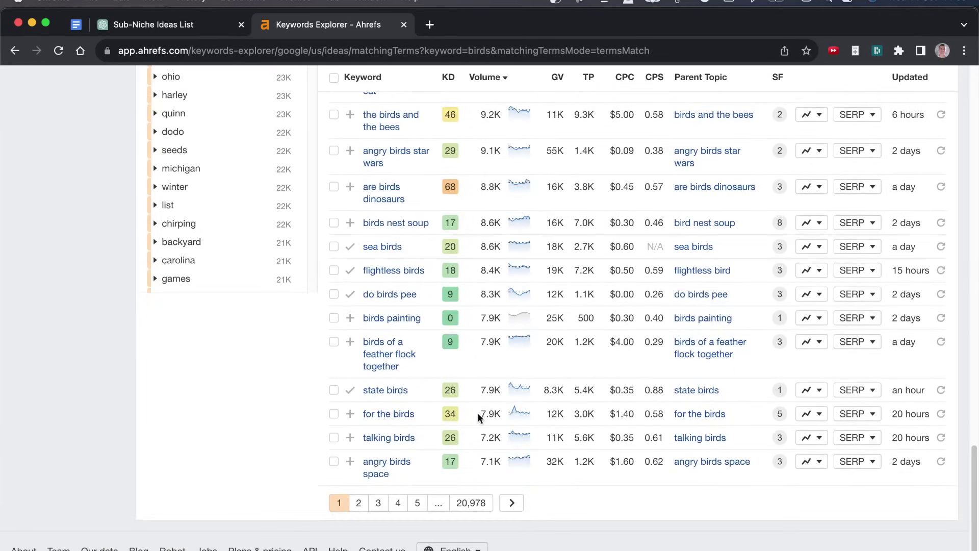
drag(481, 413, 493, 415)
Step: Compare with the "organic pet" matching terms by examining their volumes from the first to the last keyword on the page
scroll(497, 343, up, 20)
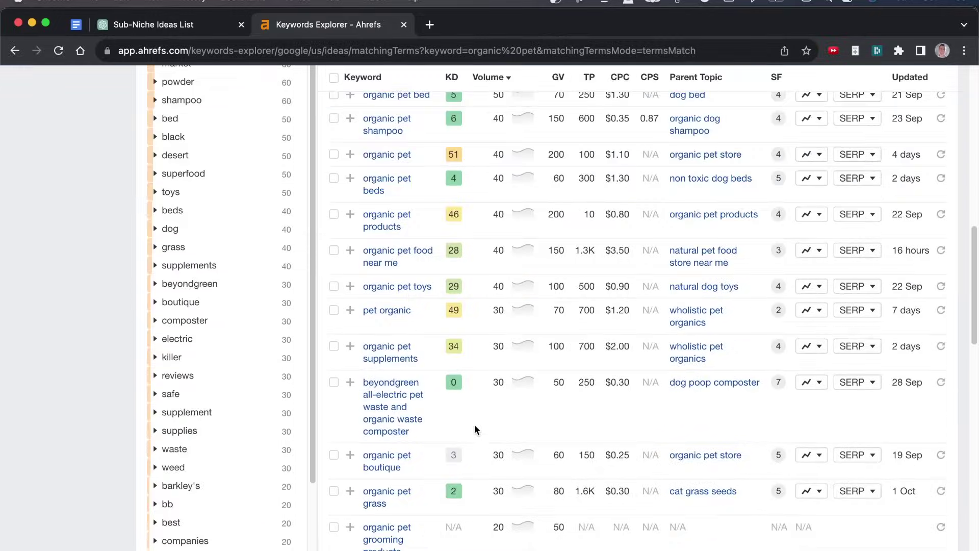
scroll(459, 356, down, 10)
scroll(458, 459, down, 5)
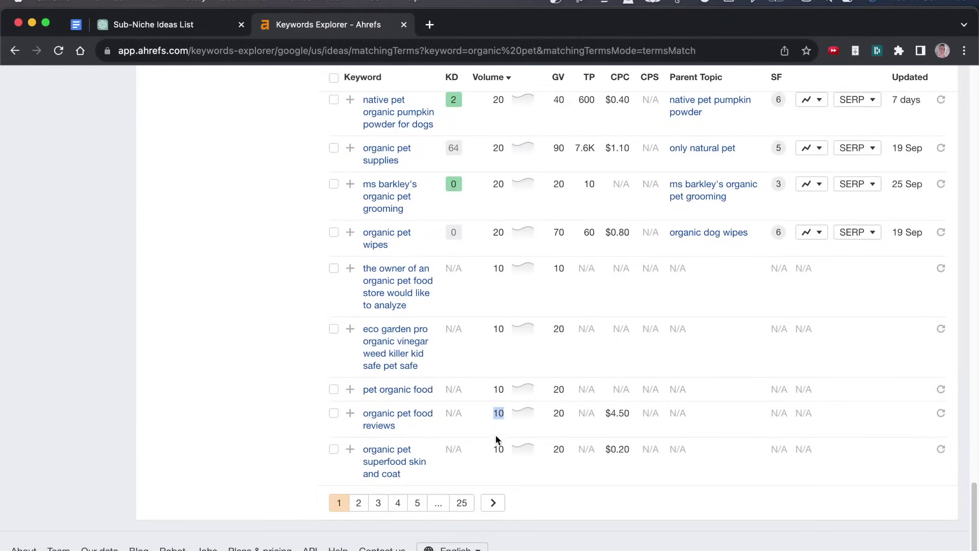
scroll(511, 450, up, 20)
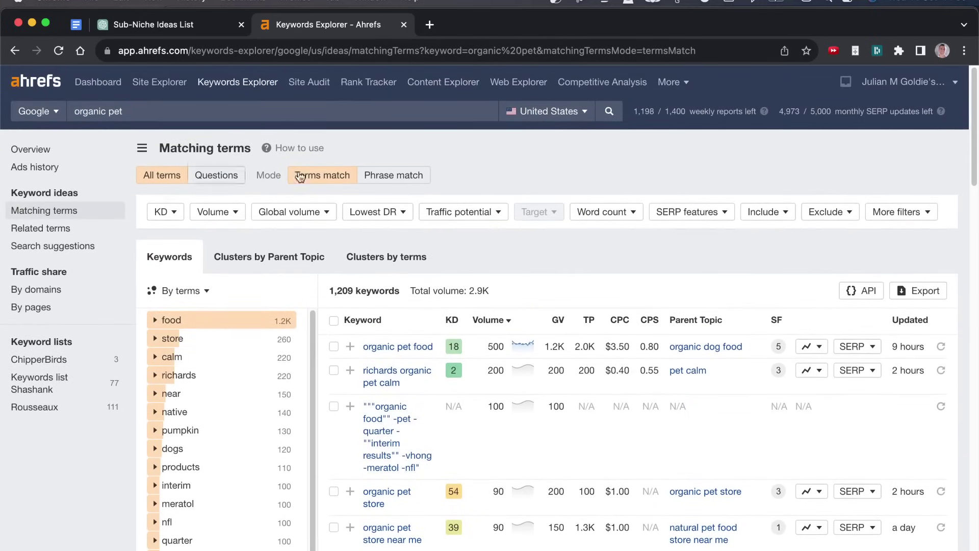
scroll(490, 459, down, 20)
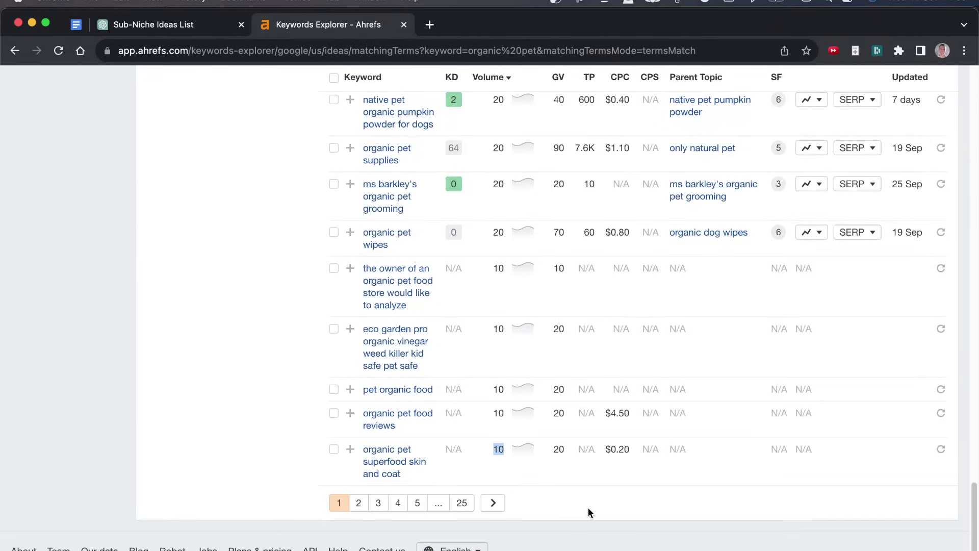
scroll(588, 512, up, 20)
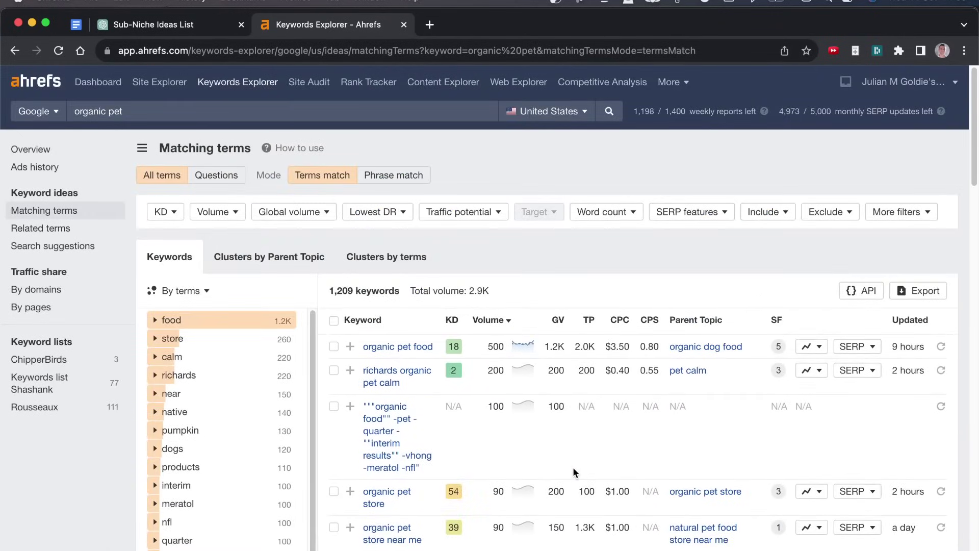
scroll(511, 271, down, 10)
scroll(488, 286, up, 10)
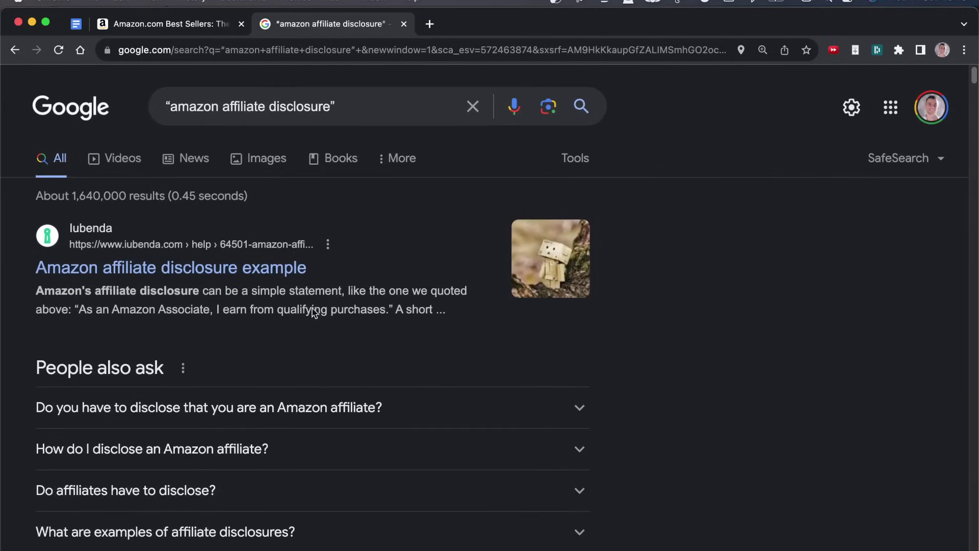
Step: Switch to the Google results and review the quoted search phrase "amazon affiliate disclosure"
drag(360, 123, 3, 112)
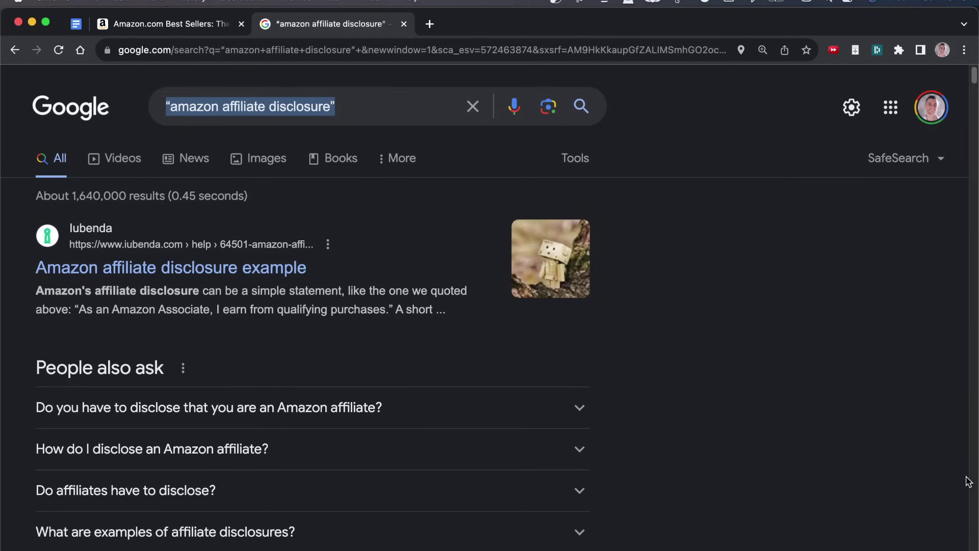
click(667, 400)
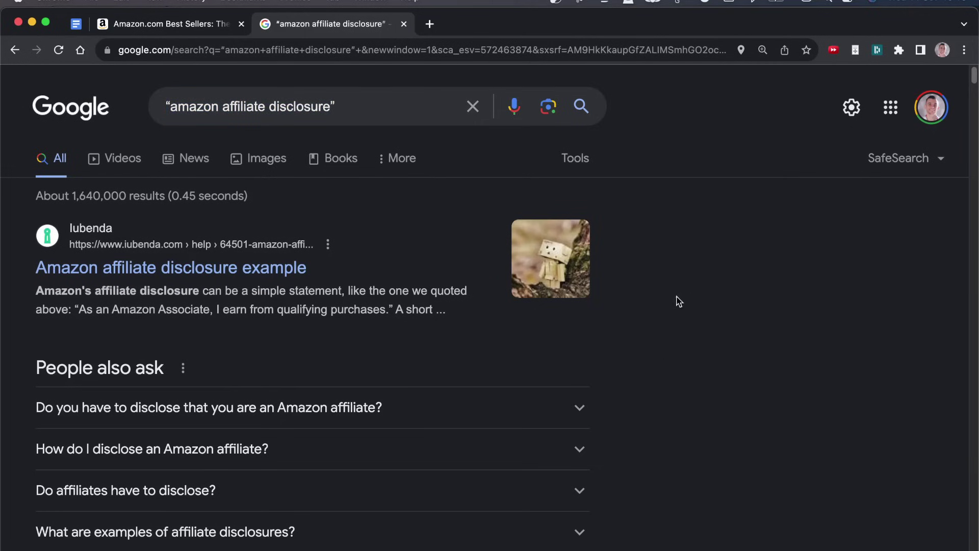
Step: Examine the Google results for "amazon affiliate disclosure", reading the first result's snippet and the affiliate sites further down the page
scroll(629, 375, down, 1)
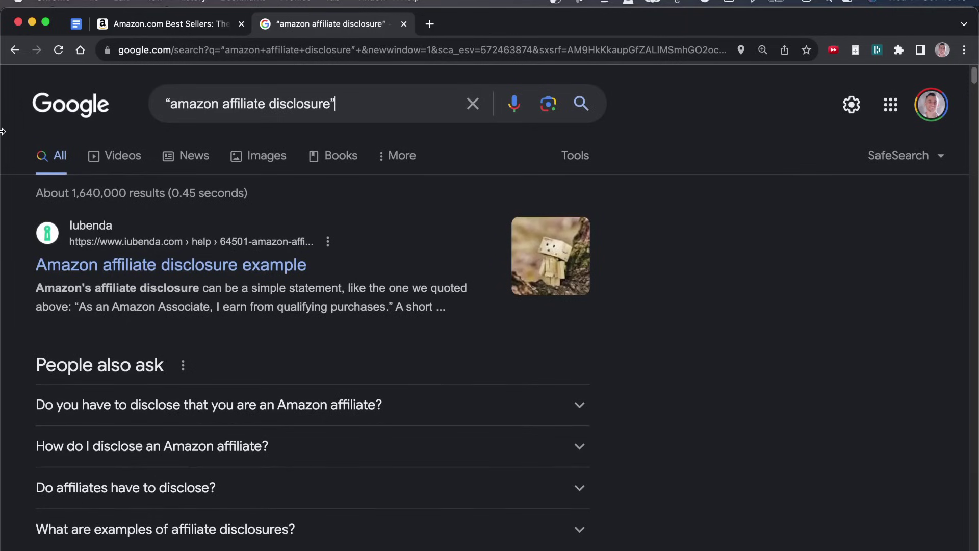
key(super+a)
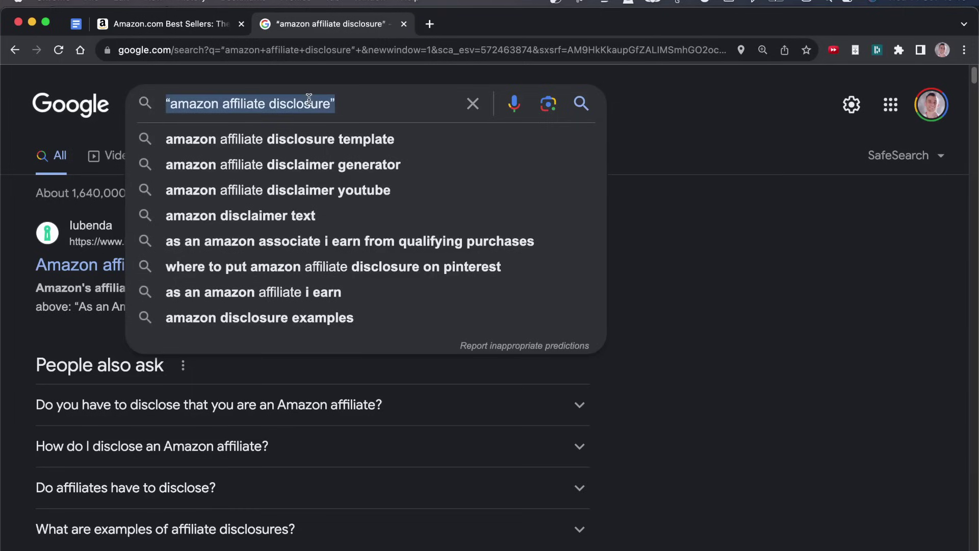
triple_click(916, 320)
click(49, 301)
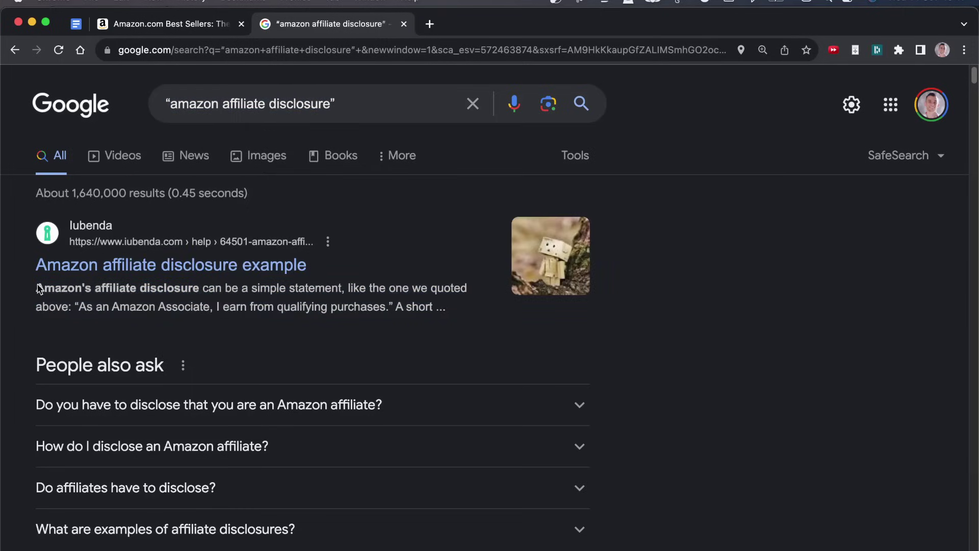
drag(39, 289, 187, 279)
click(202, 286)
scroll(933, 299, down, 10)
scroll(736, 383, up, 10)
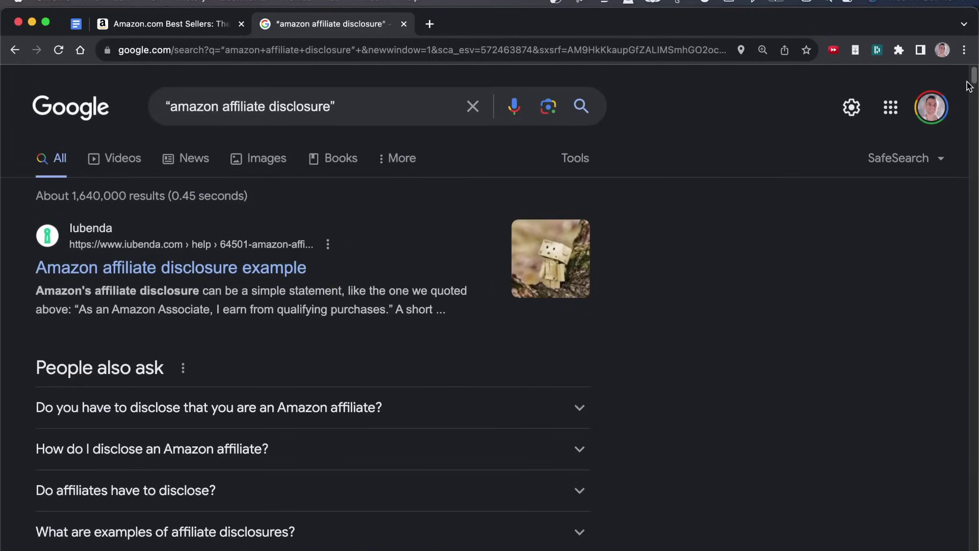
scroll(452, 452, down, 10)
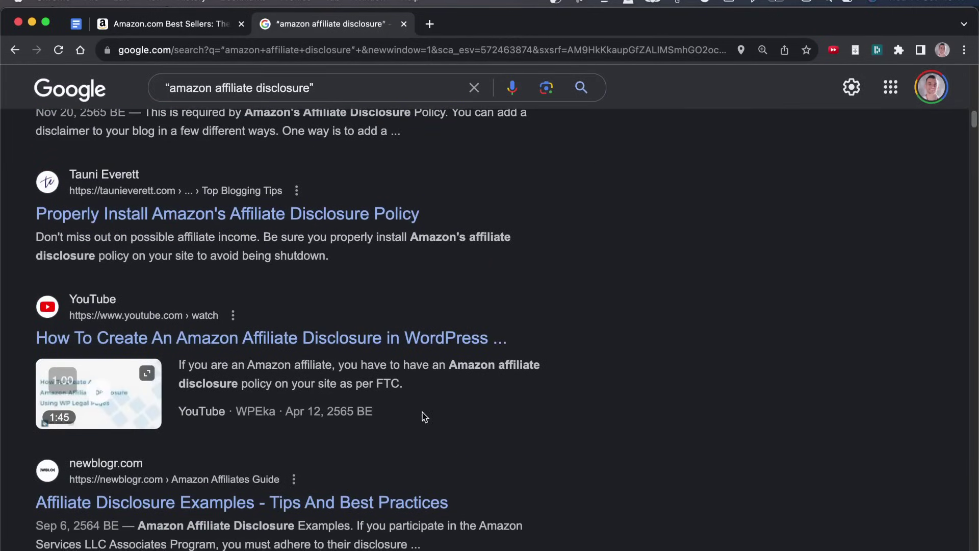
scroll(579, 410, down, 15)
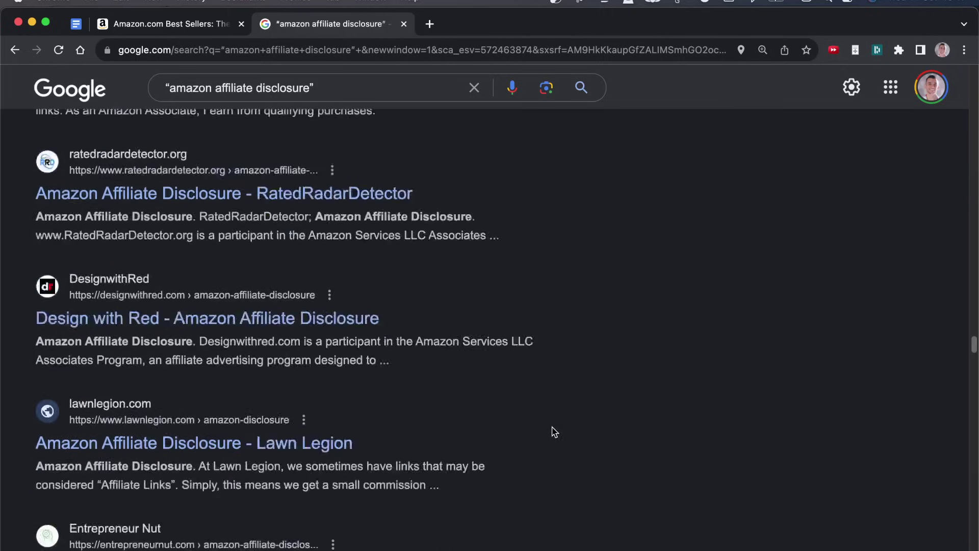
scroll(592, 497, up, 15)
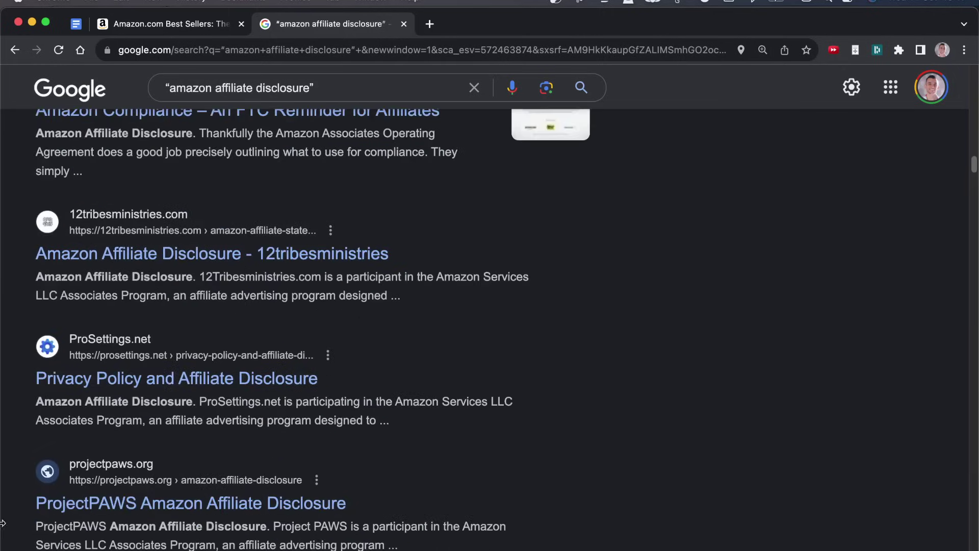
scroll(308, 409, up, 15)
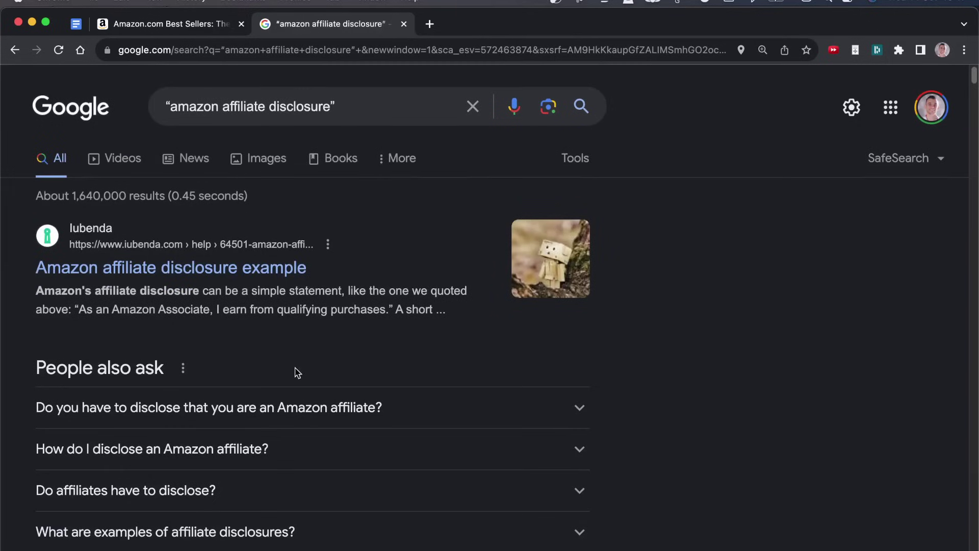
Step: Search Google for the quoted phrase "amazon affiliate disclosure" combined with the niche word astrology
click(316, 106)
text(pets)
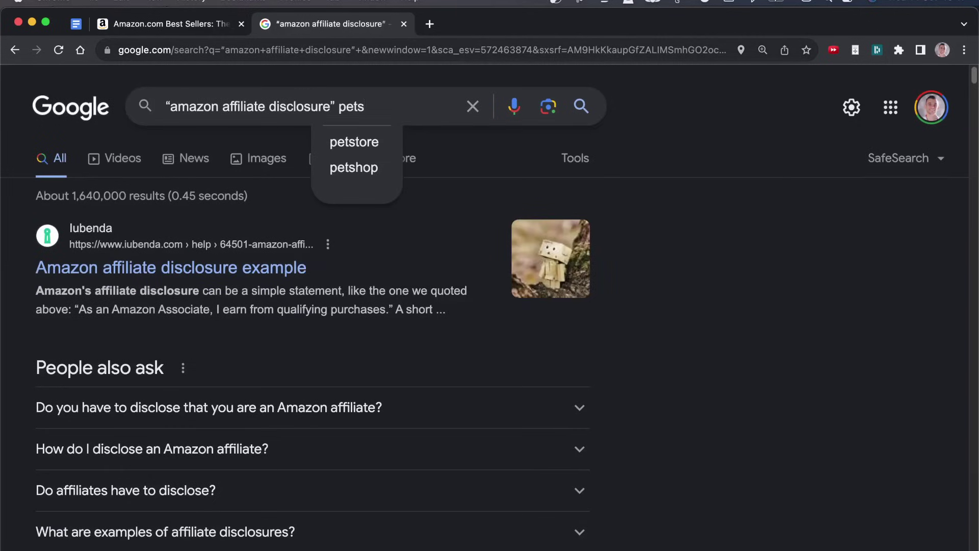
key(BackSpace)
key(BackSpace)
key(BackSpace)
key(BackSpace)
text(astrology)
key(Return)
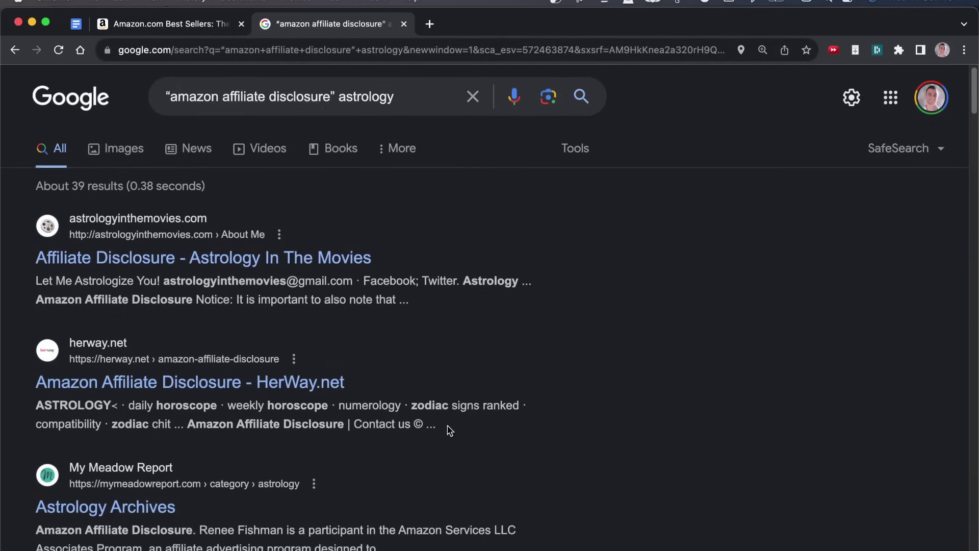
Step: Examine the astrology search results for niche sites that carry an Amazon affiliate disclosure, then return to the first result
scroll(386, 364, down, 5)
scroll(386, 364, down, 6)
scroll(299, 345, up, 1)
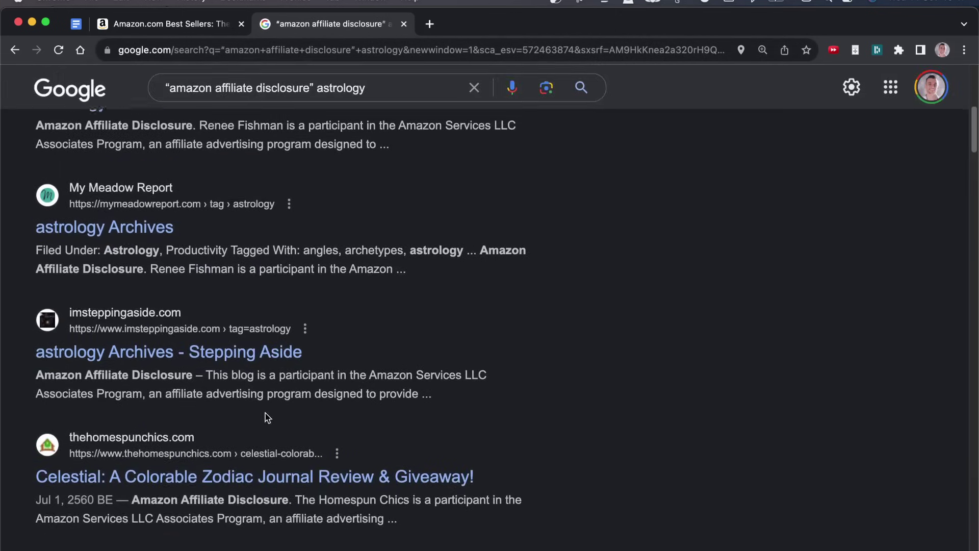
scroll(267, 415, down, 5)
scroll(302, 499, down, 2)
scroll(212, 280, up, 5)
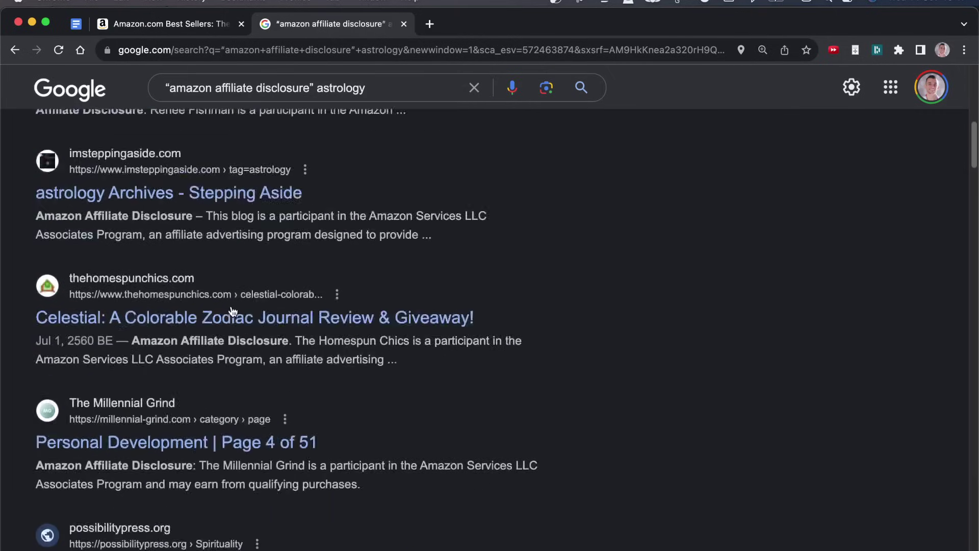
scroll(229, 378, down, 5)
scroll(244, 343, down, 2)
scroll(234, 310, up, 2)
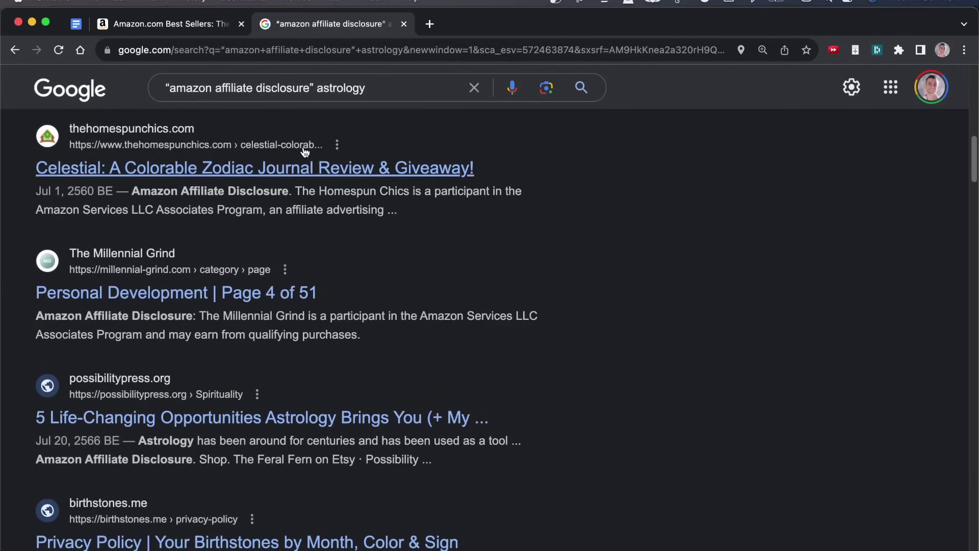
scroll(567, 377, down, 10)
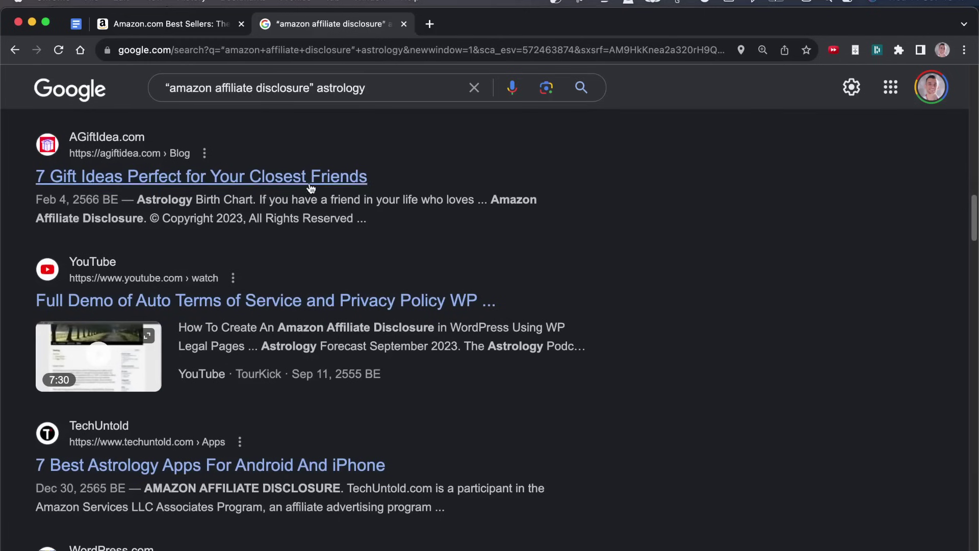
scroll(364, 164, down, 10)
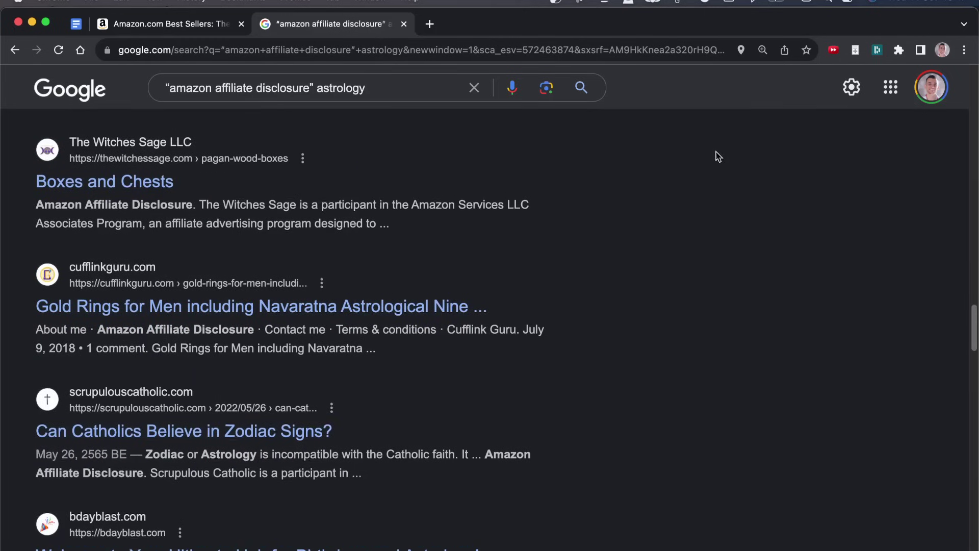
scroll(800, 328, up, 20)
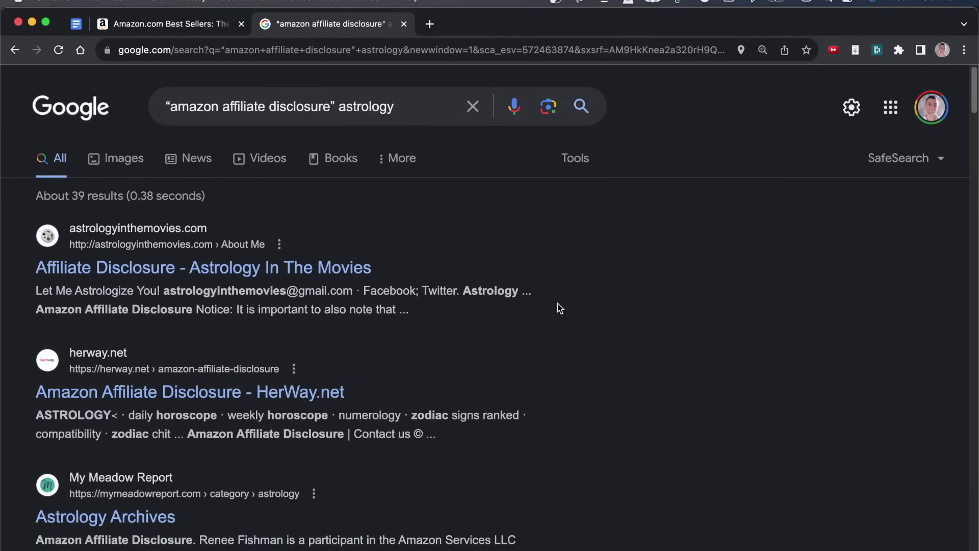
Step: Close the Google search results and highlight the web address of the Amazon Best Sellers page
click(412, 115)
key(super+a)
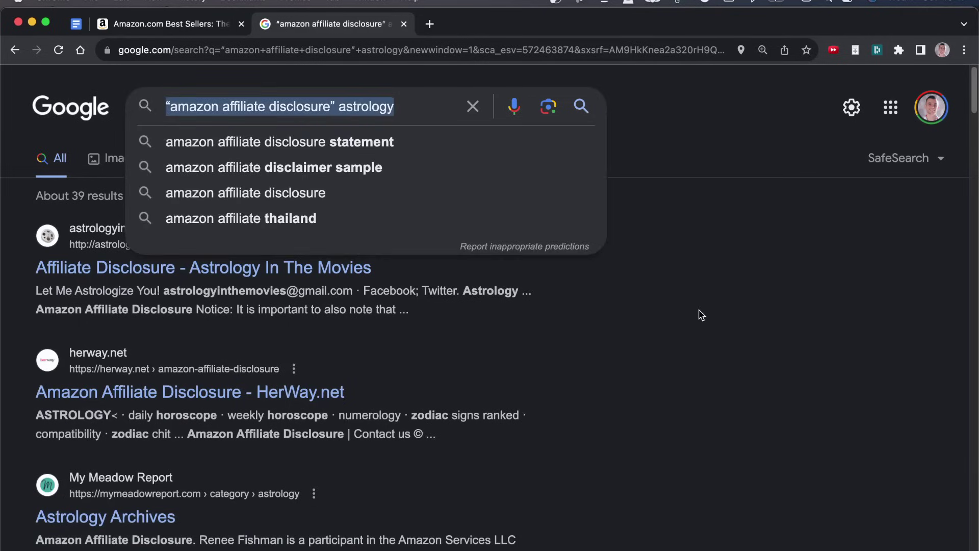
key(super+w)
scroll(509, 132, down, 2)
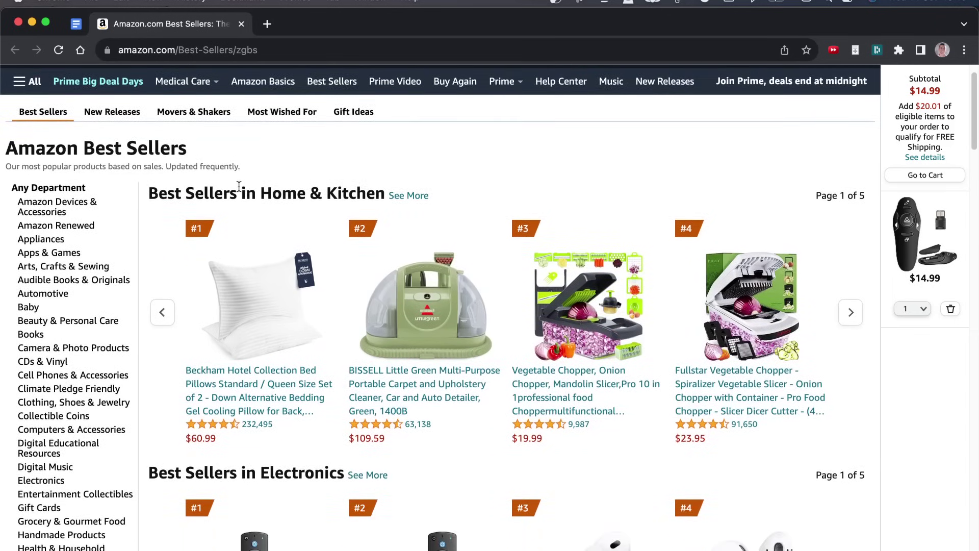
scroll(357, 92, up, 2)
click(249, 51)
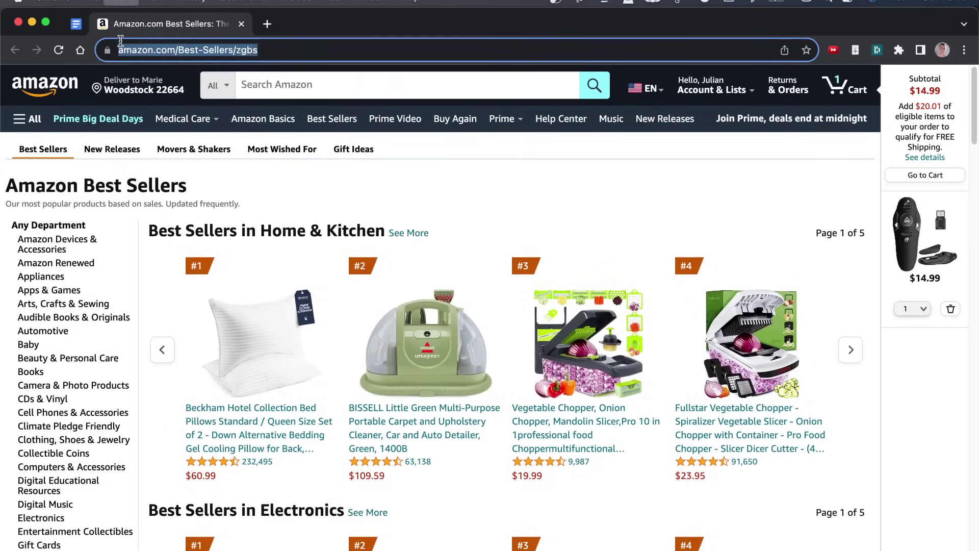
Step: Examine the Amazon best sellers by category, from Home & Kitchen through Pet Supplies, for niche ideas
scroll(341, 449, down, 6)
scroll(306, 459, down, 15)
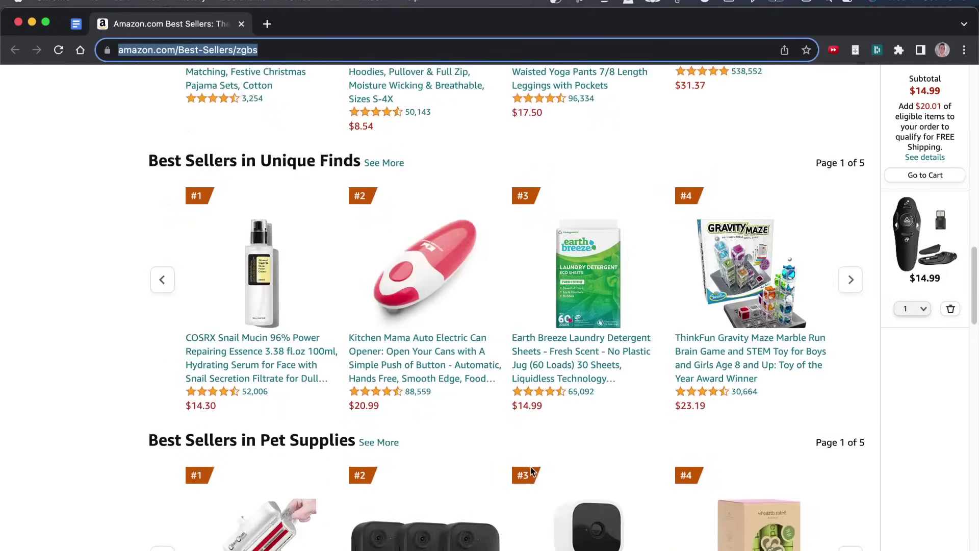
scroll(185, 357, up, 20)
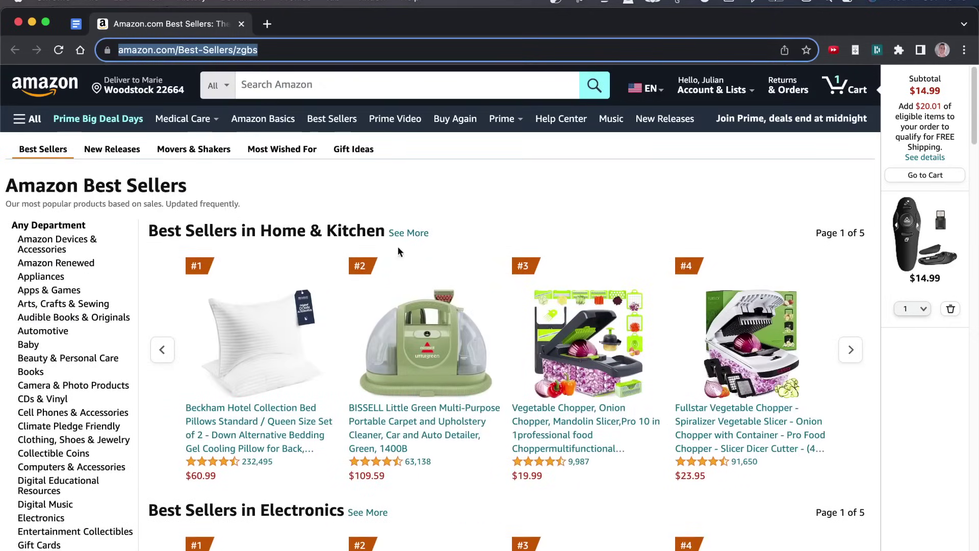
scroll(398, 251, down, 6)
scroll(553, 219, down, 5)
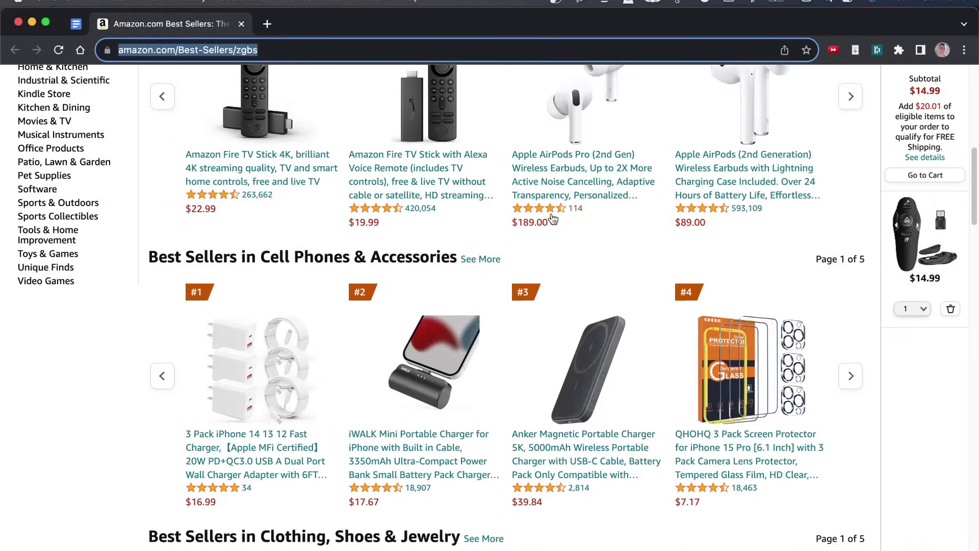
scroll(530, 543, down, 5)
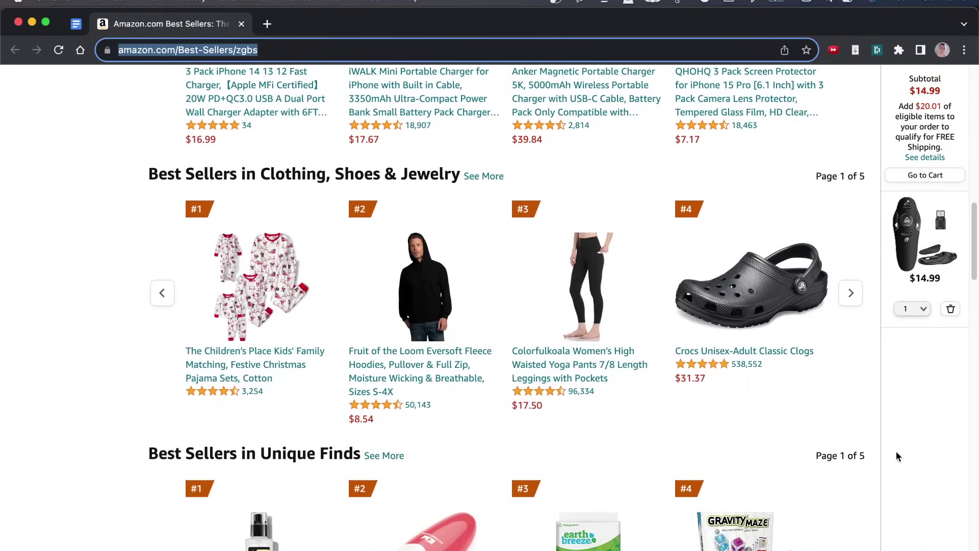
scroll(897, 455, down, 10)
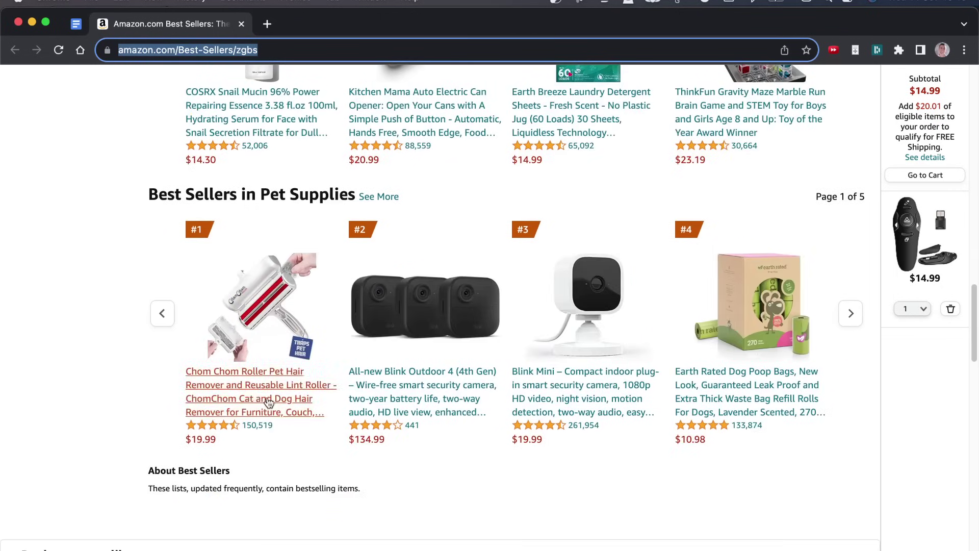
scroll(564, 442, up, 20)
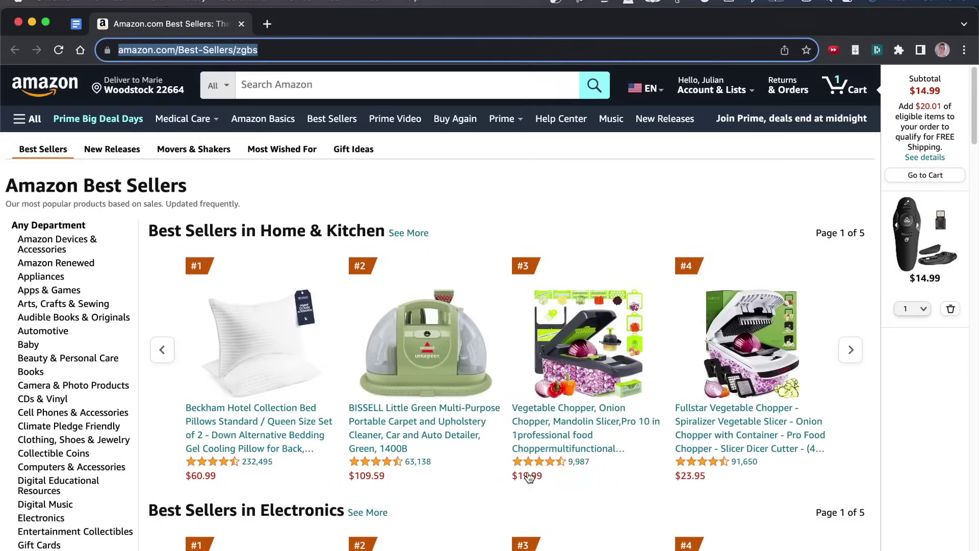
scroll(490, 448, down, 13)
scroll(461, 428, up, 13)
Step: Switch to the AI SEO NICHE RESEARCH document and highlight the whole SOP section for review
click(82, 25)
scroll(309, 359, down, 5)
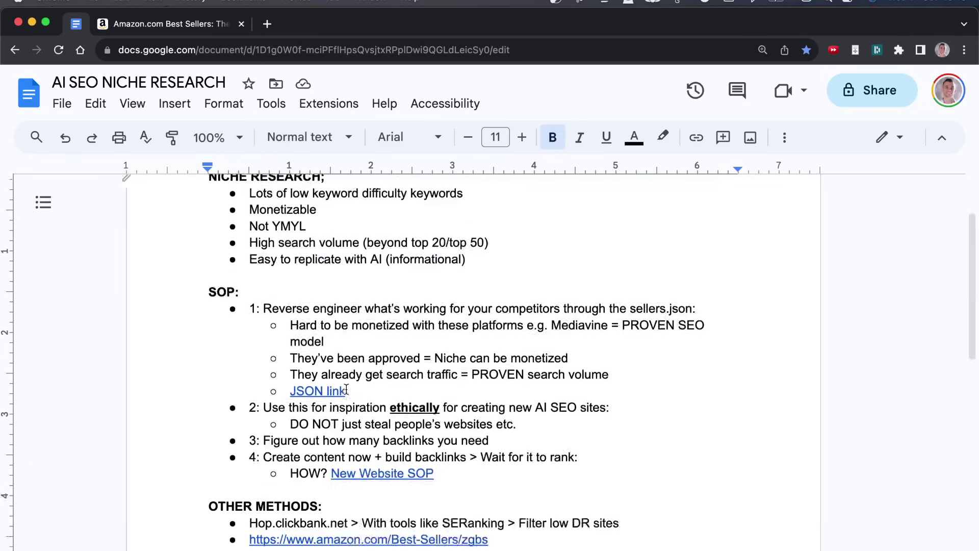
scroll(370, 428, up, 2)
drag(209, 262, 306, 460)
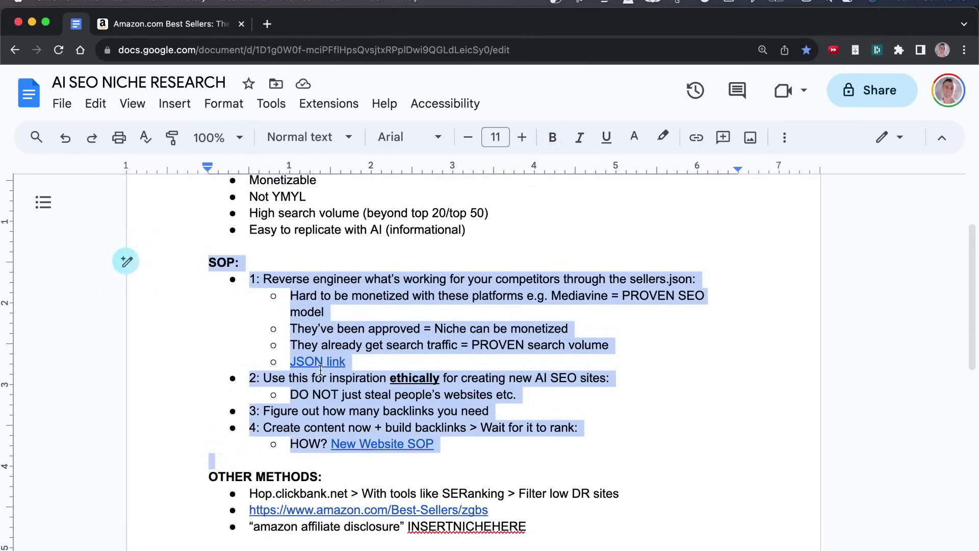